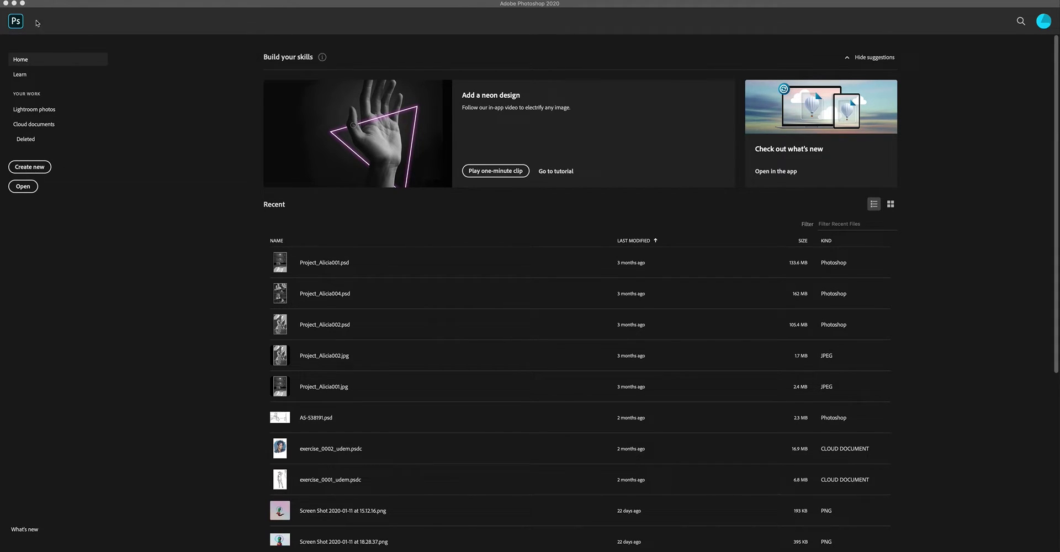
Step: Create a new document from the HDV/HDTV 720p film and video preset, 1280 x 720 px at 72 ppi
{"action": "left_click", "coordinate": [31, 168]}
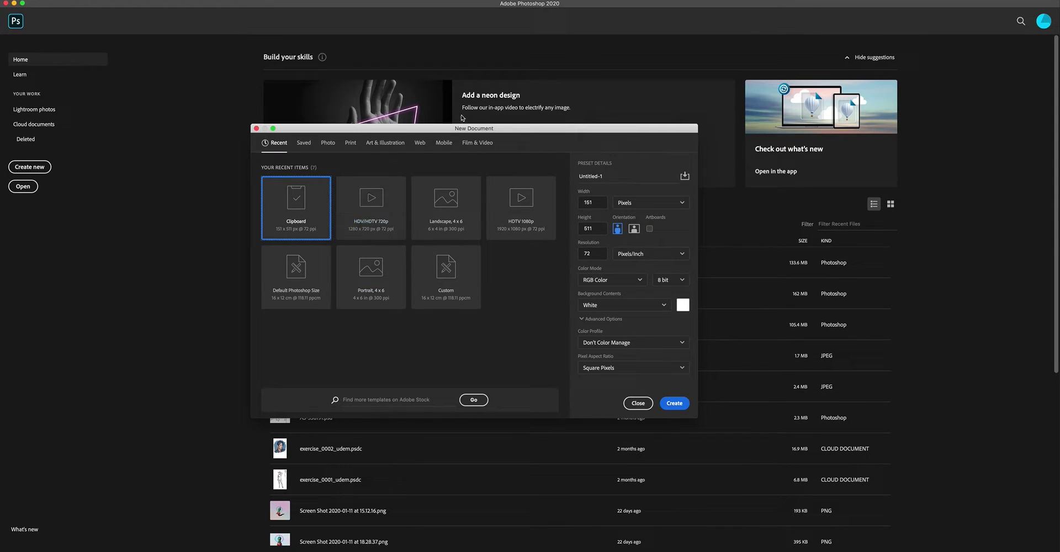
{"action": "left_click", "coordinate": [477, 142]}
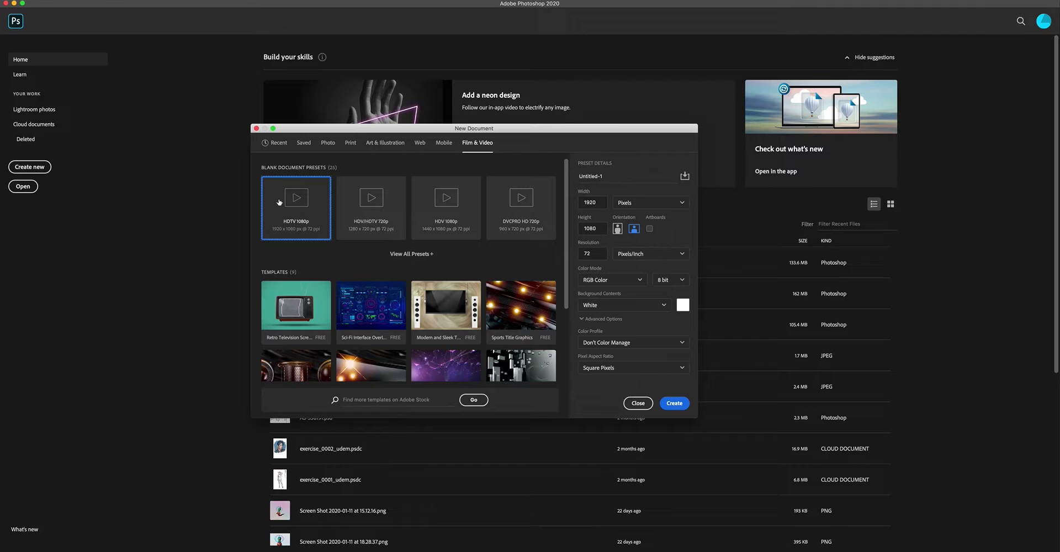
{"action": "left_click", "coordinate": [348, 235]}
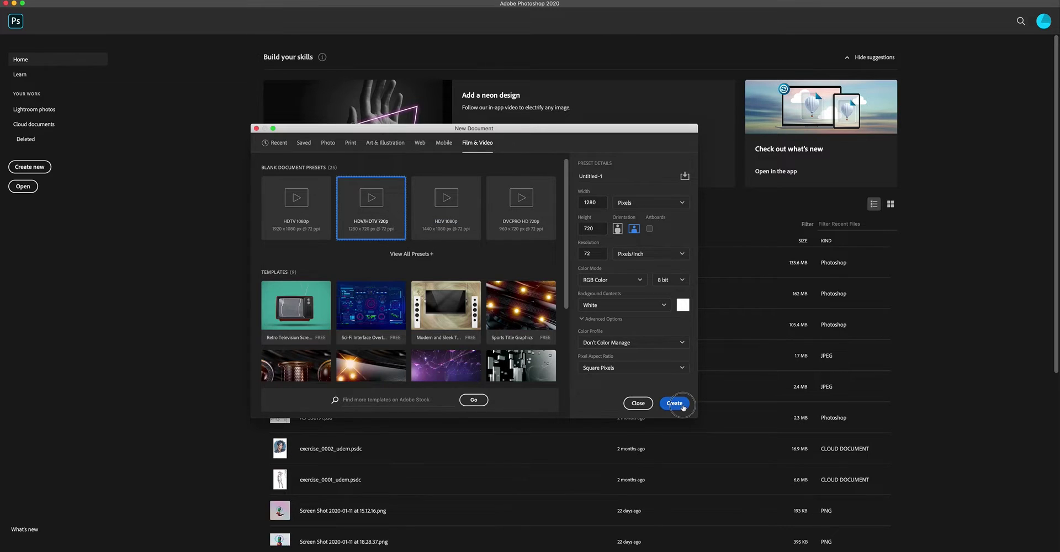
{"action": "left_click", "coordinate": [675, 403]}
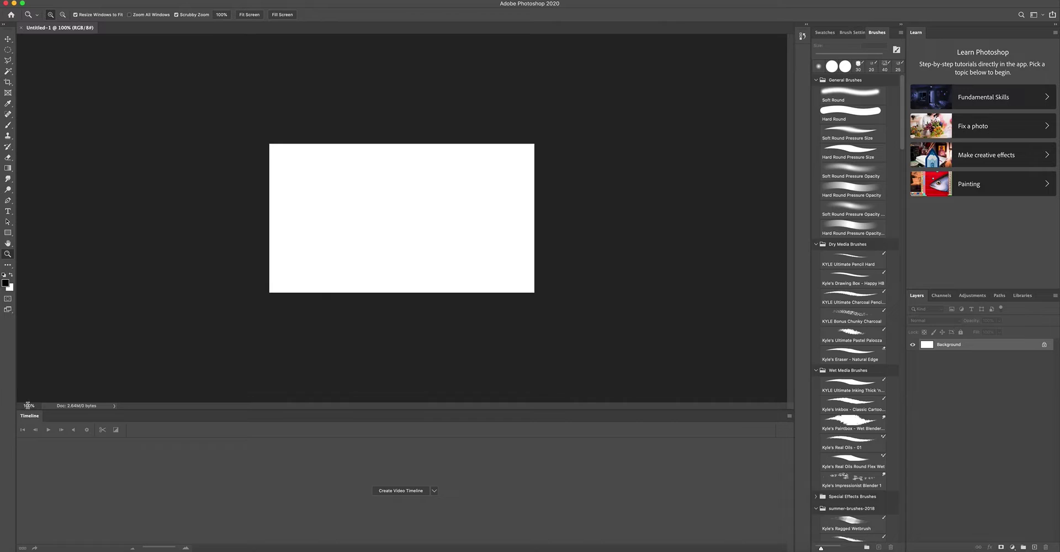
Step: Make sure the Timeline is shown and create a video timeline for the document
{"action": "left_click", "coordinate": [235, 0]}
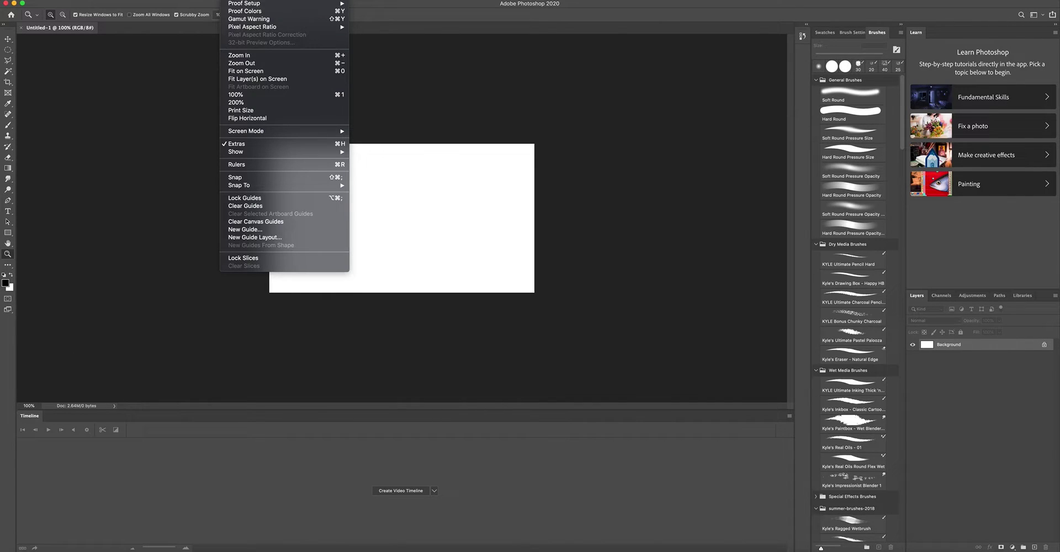
{"action": "mouse_move", "coordinate": [252, 0]}
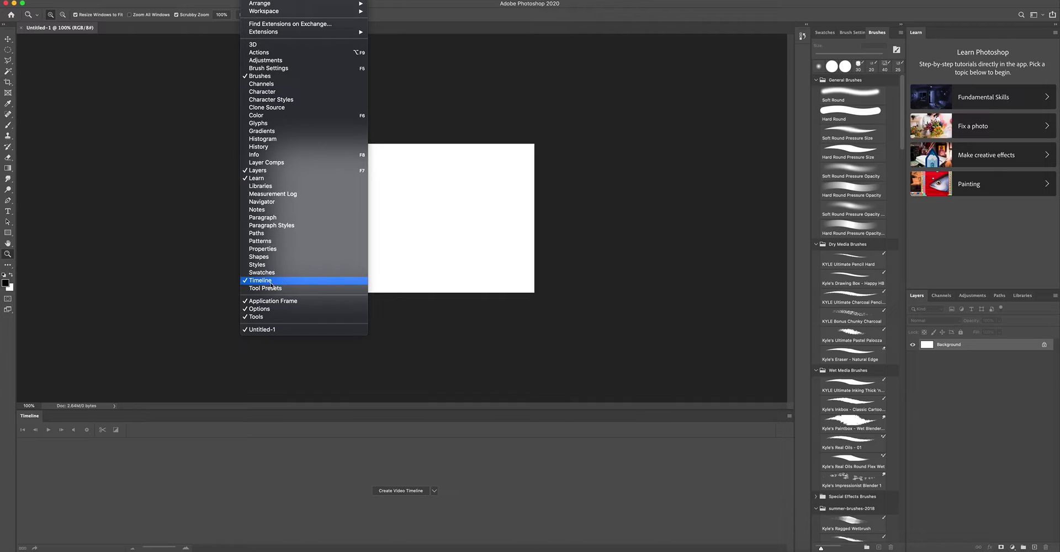
{"action": "left_click", "coordinate": [761, 422]}
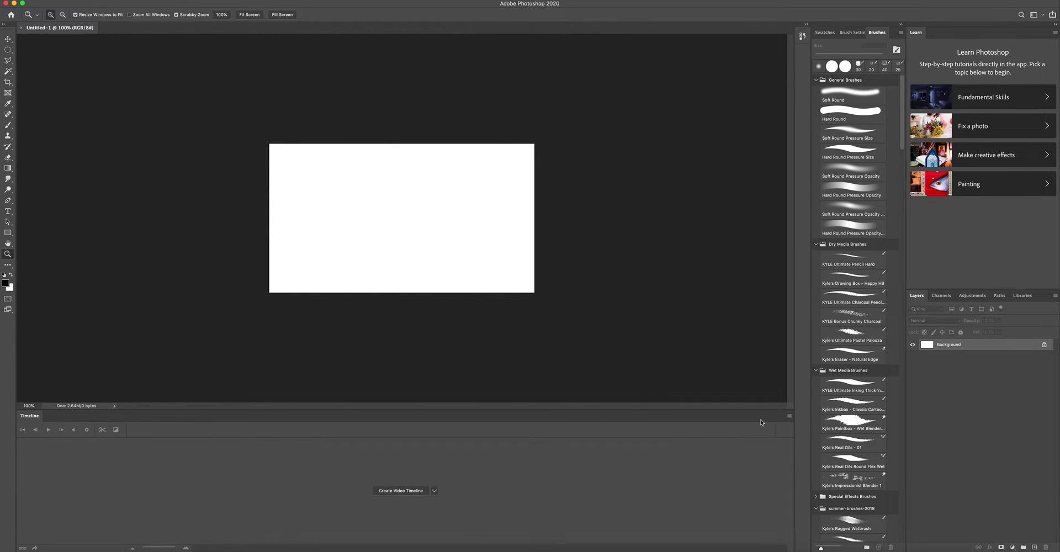
{"action": "left_click", "coordinate": [402, 492]}
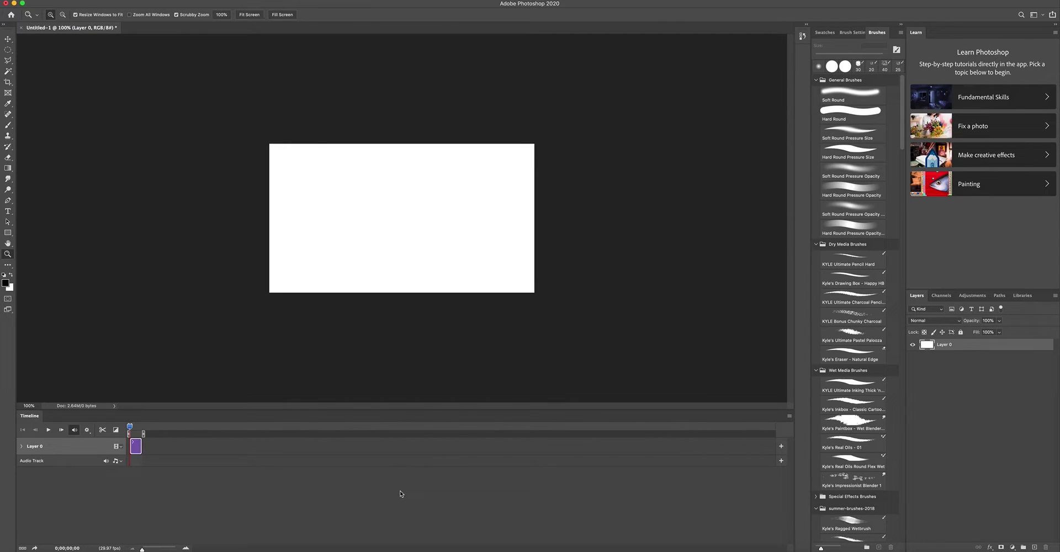
Step: Set the timeline frame rate to 12 fps
{"action": "left_click", "coordinate": [789, 417]}
{"action": "mouse_move", "coordinate": [845, 365]}
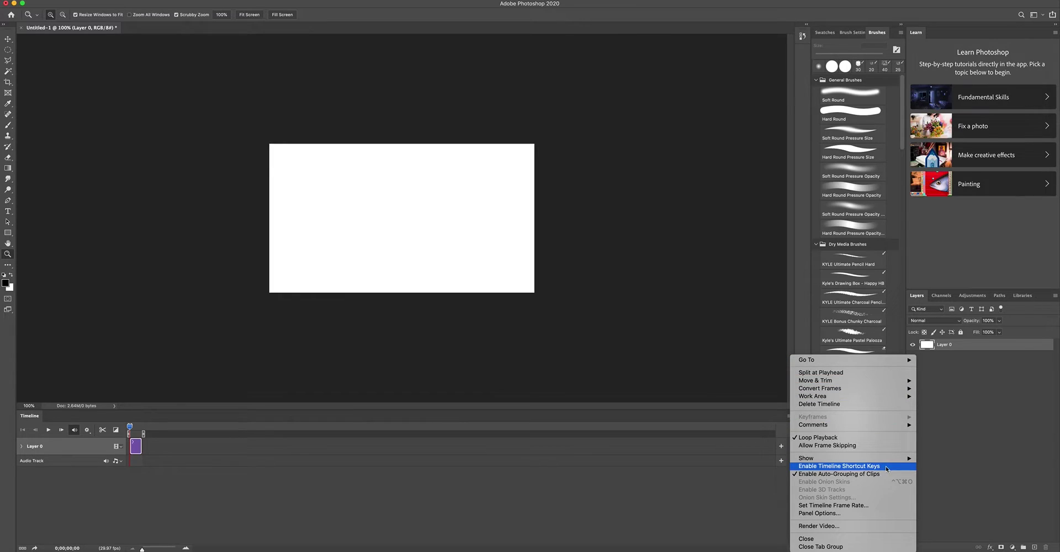
{"action": "left_click", "coordinate": [881, 507]}
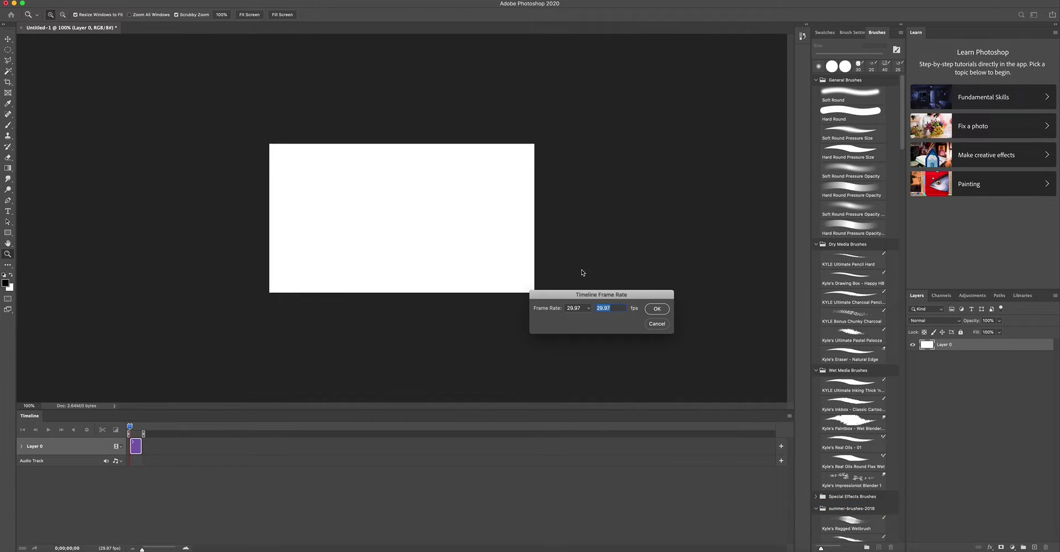
{"action": "left_click", "coordinate": [574, 308]}
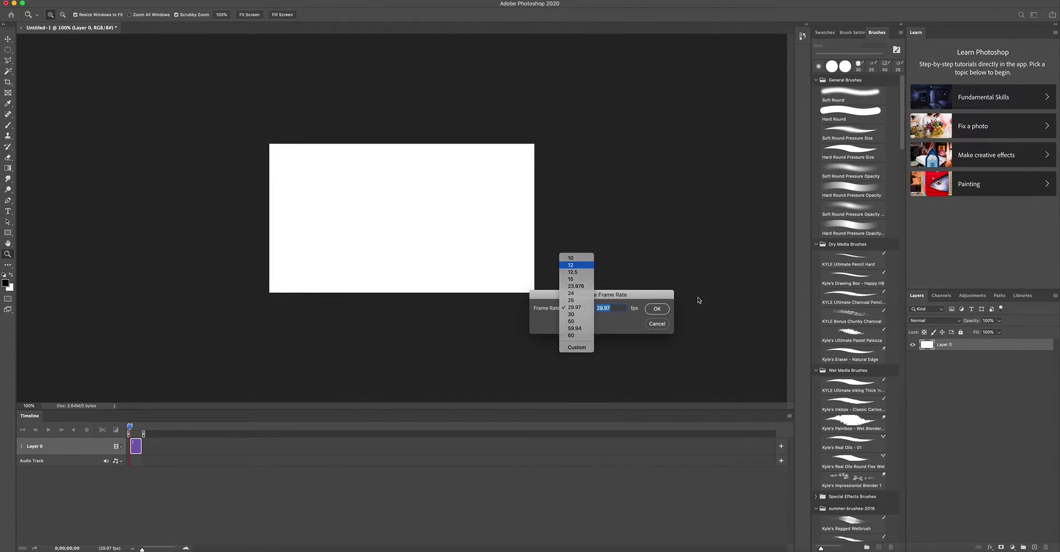
{"action": "left_click", "coordinate": [587, 257]}
{"action": "left_click", "coordinate": [657, 309]}
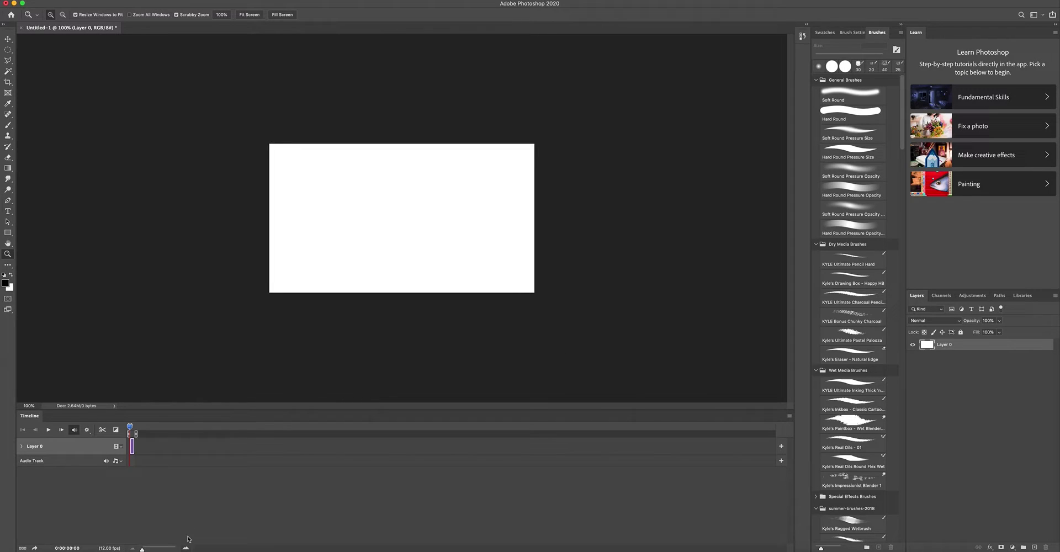
Step: Add a new empty layer above the white background layer and fit the canvas to the window
{"action": "left_click_drag", "start_coordinate": [150, 550], "coordinate": [162, 549]}
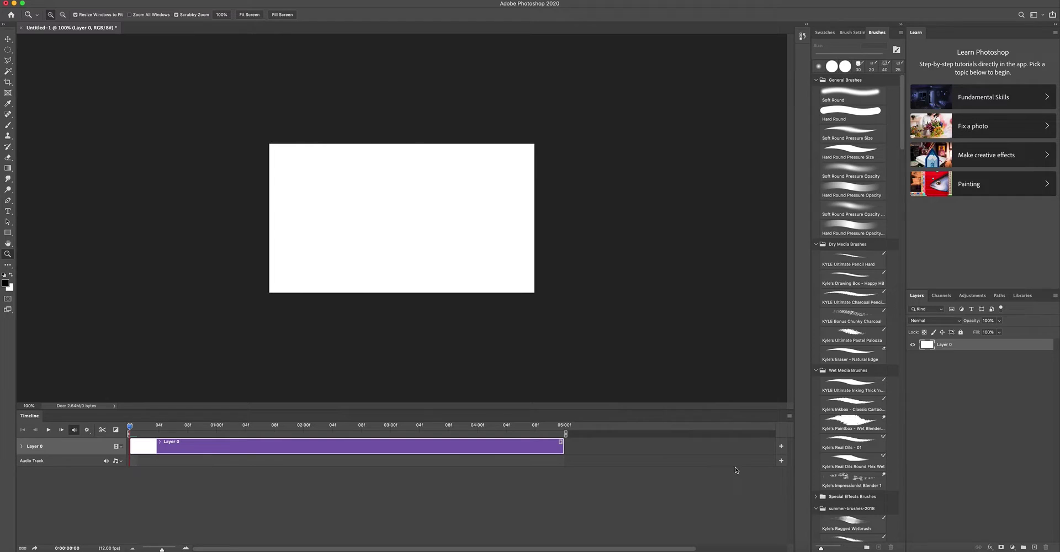
{"action": "left_click", "coordinate": [1035, 548]}
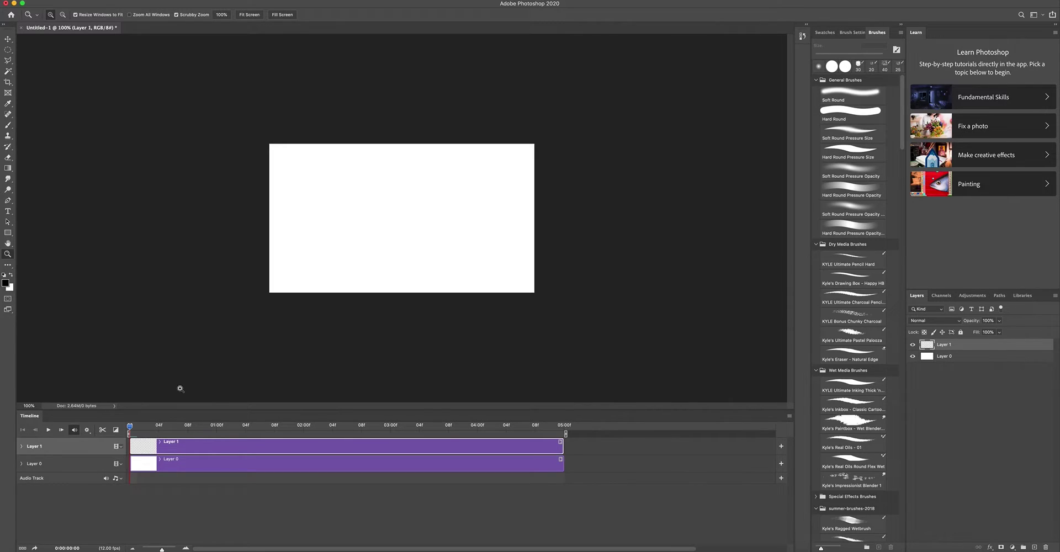
{"action": "mouse_move", "coordinate": [131, 426]}
{"action": "left_mouse_down"}
{"action": "mouse_move", "coordinate": [217, 428]}
{"action": "mouse_move", "coordinate": [130, 428]}
{"action": "left_mouse_up"}
{"action": "left_click", "coordinate": [8, 244]}
{"action": "double_click", "coordinate": [7, 246]}
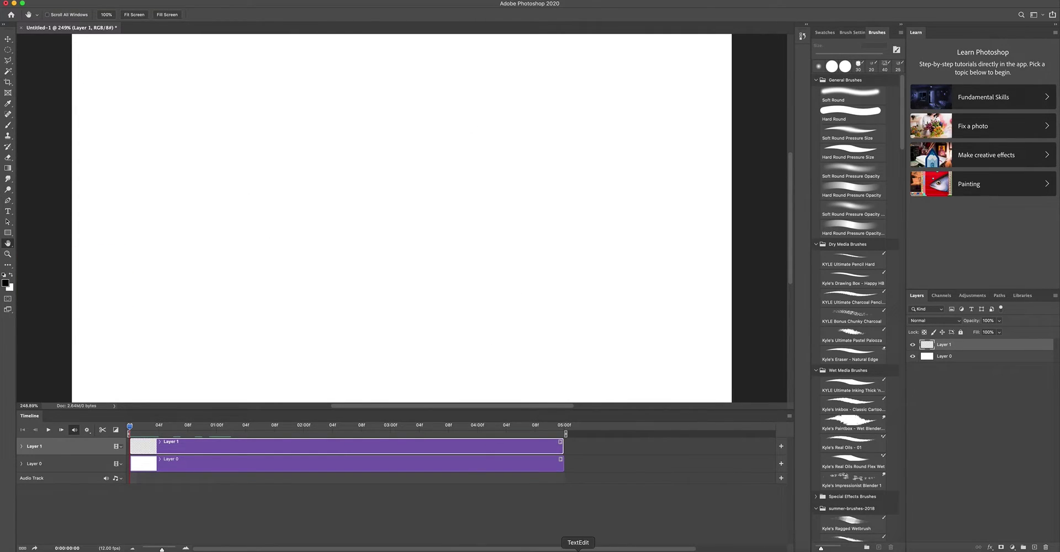
Step: Switch to the browser, study the pendulum's motion in the YouTube video from about 0:35, and return to Photoshop
{"action": "left_click", "coordinate": [554, 549]}
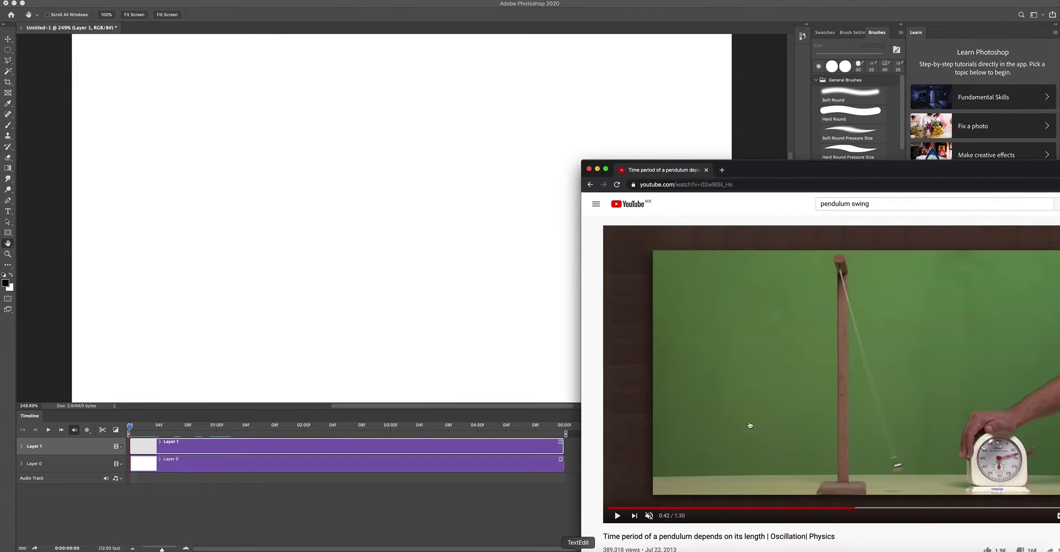
{"action": "double_click", "coordinate": [809, 165]}
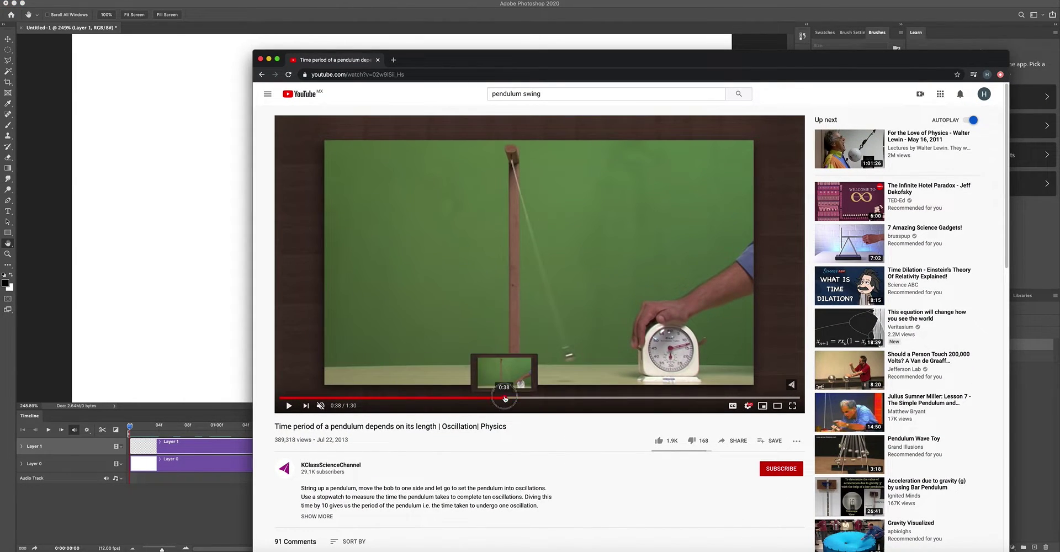
{"action": "left_click", "coordinate": [478, 398]}
{"action": "left_click", "coordinate": [560, 266]}
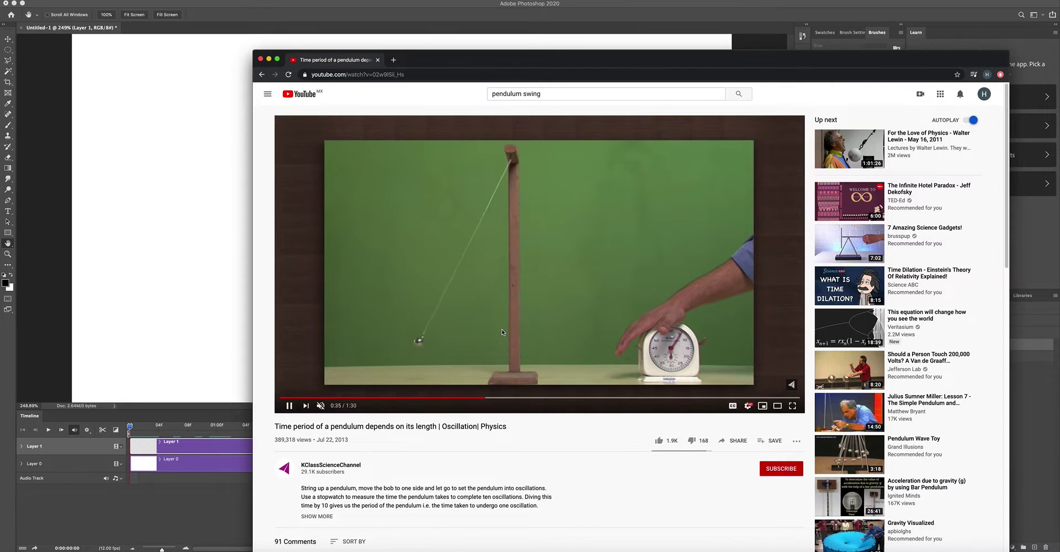
{"action": "left_click", "coordinate": [586, 228]}
{"action": "key", "text": "super+Tab"}
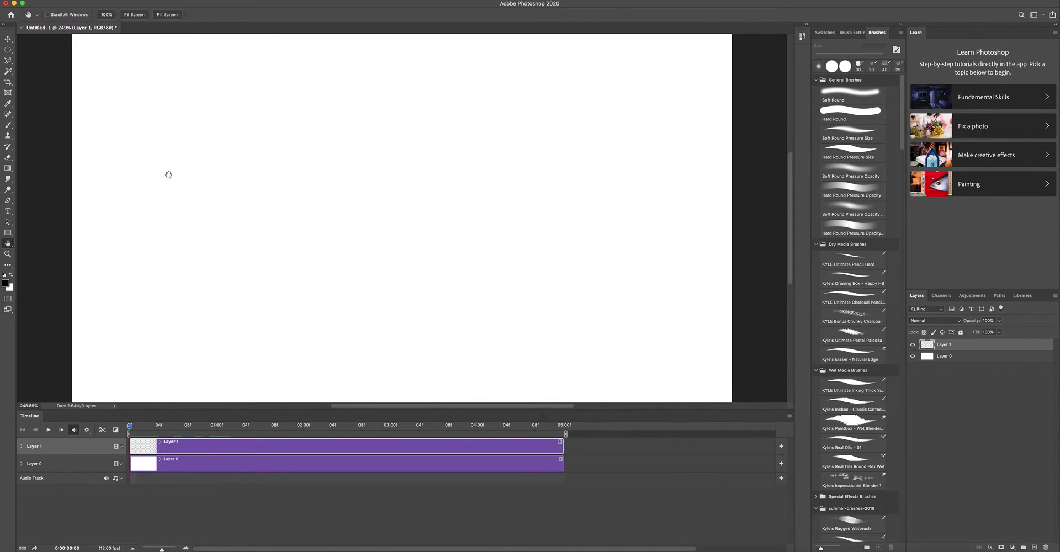
Step: Draw a circular selection with the Elliptical Marquee near the bottom centre of the canvas for the pendulum bob
{"action": "left_click", "coordinate": [9, 50]}
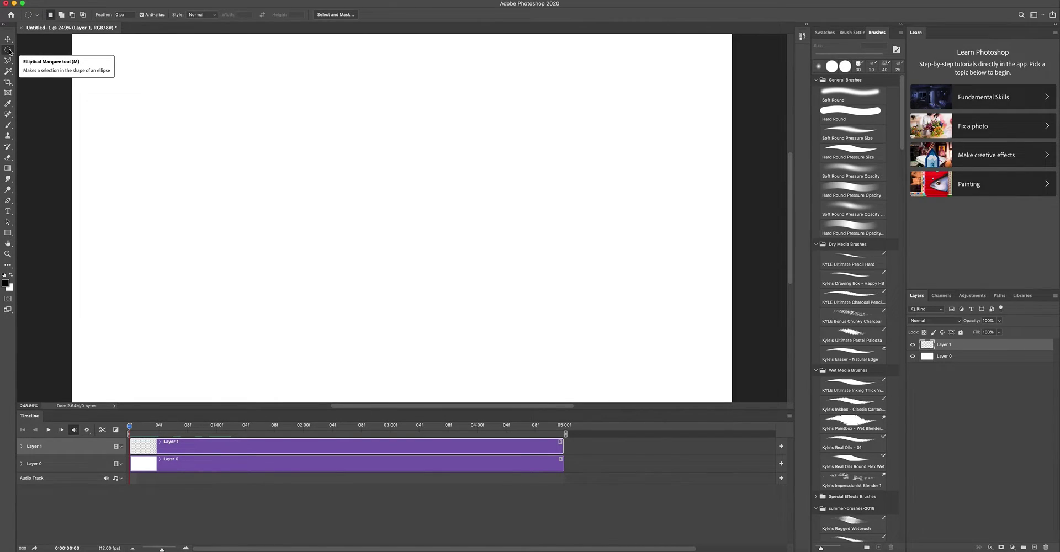
{"action": "left_click_drag", "start_coordinate": [392, 287], "coordinate": [394, 338]}
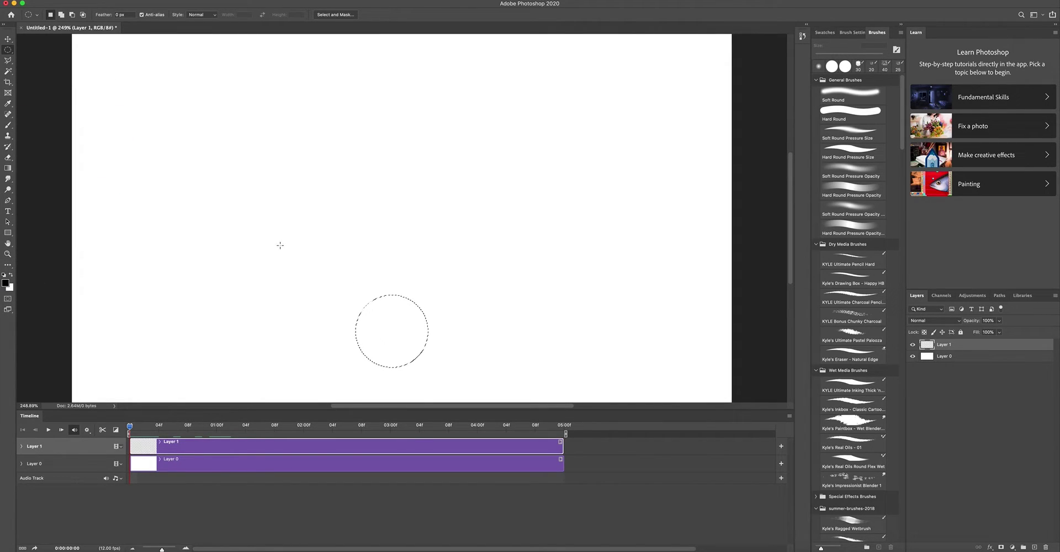
{"action": "key", "text": "shift"}
{"action": "key", "text": "shift+BackSpace"}
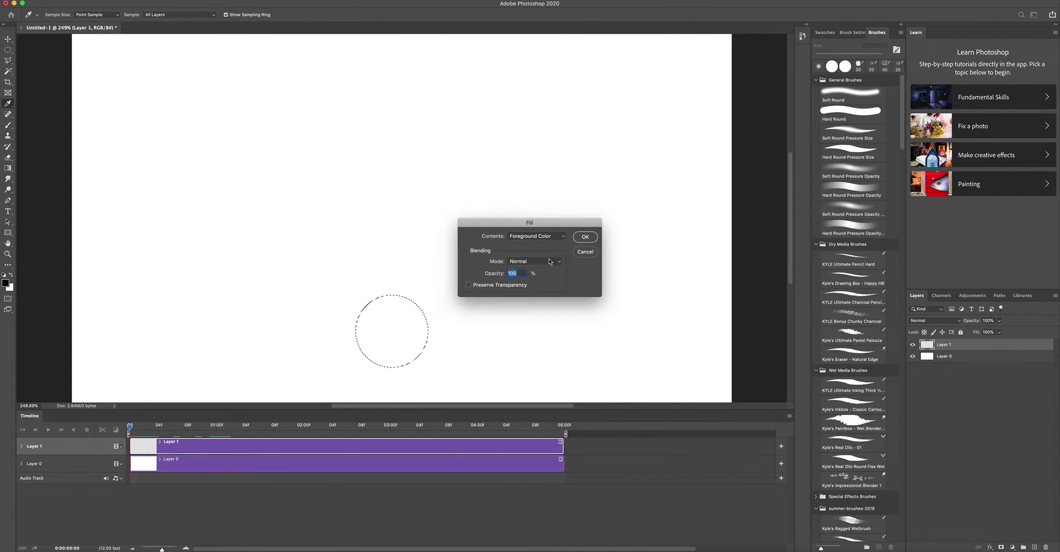
{"action": "left_click", "coordinate": [585, 252]}
Step: Fill the circular selection with the black foreground color in Normal mode at 100% opacity
{"action": "left_click", "coordinate": [89, 0]}
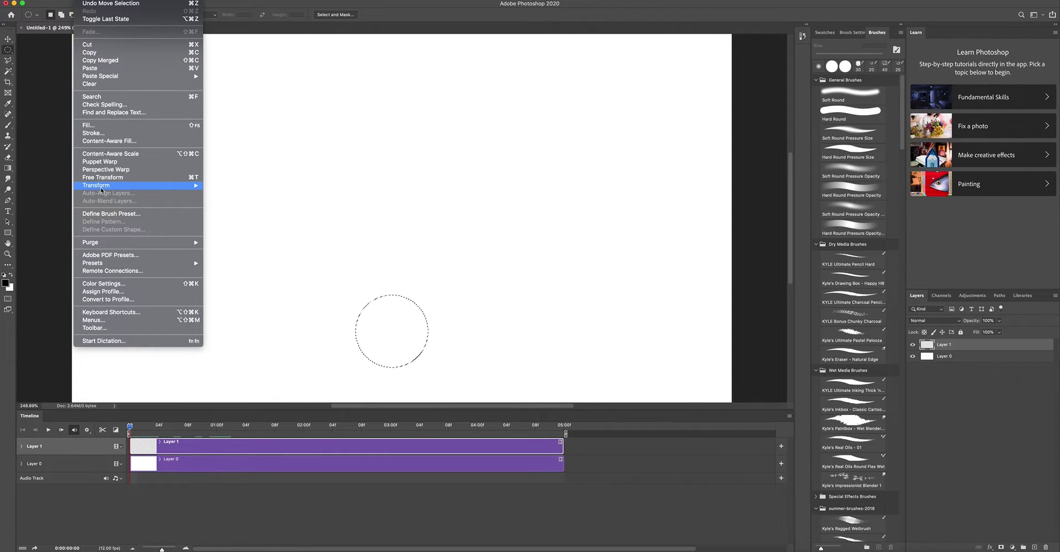
{"action": "mouse_move", "coordinate": [101, 187]}
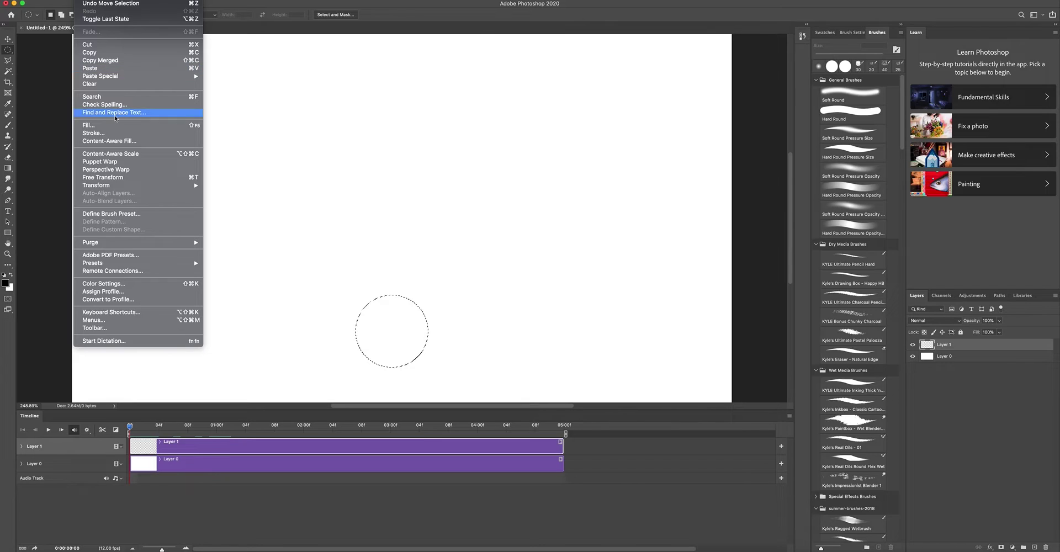
{"action": "left_click", "coordinate": [89, 125]}
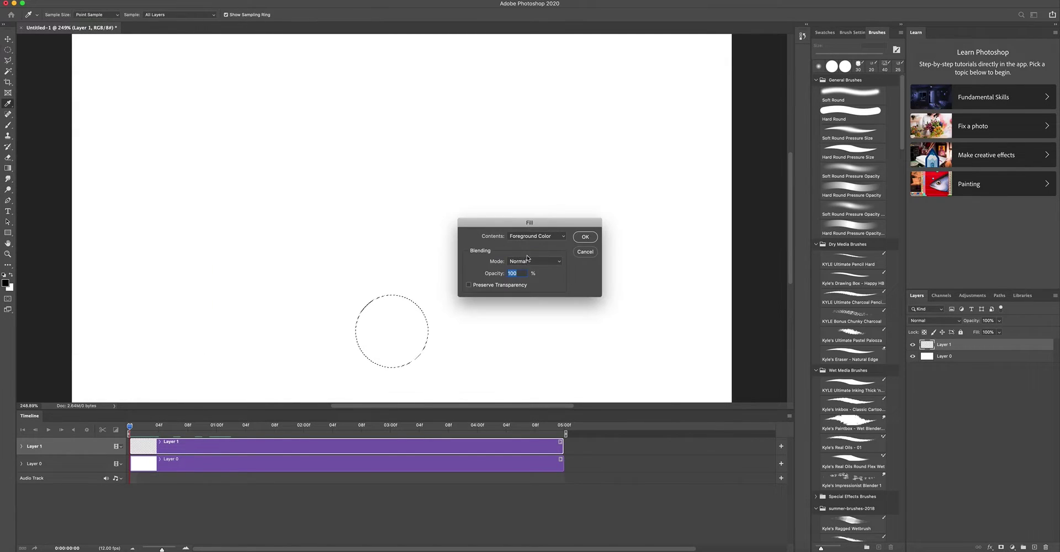
{"action": "left_click", "coordinate": [508, 237]}
{"action": "left_click", "coordinate": [497, 238]}
{"action": "left_click", "coordinate": [587, 237]}
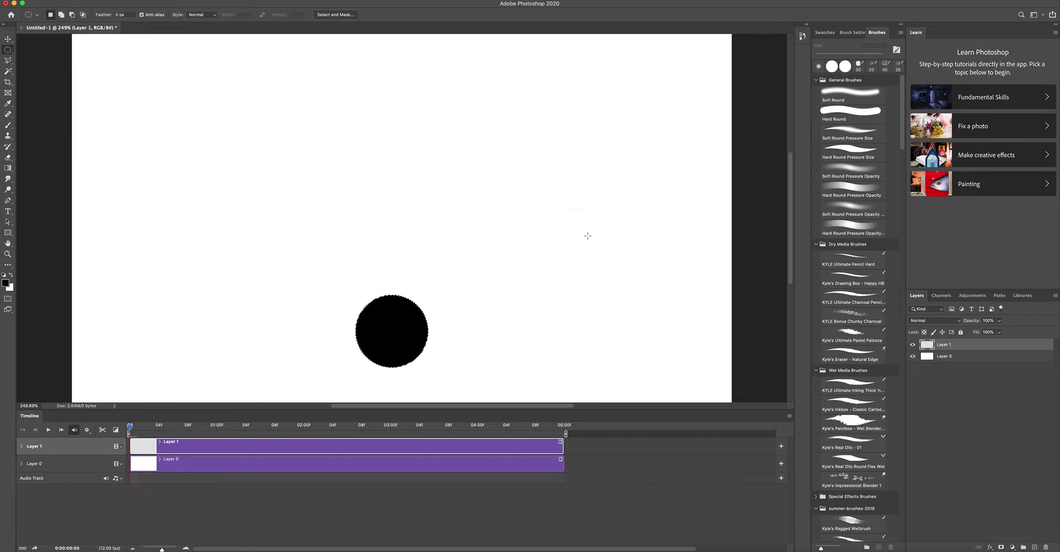
Step: Draw a narrow vertical rectangular selection for the pendulum rod, running from near the canvas top into the circle and centred on it
{"action": "right_click", "coordinate": [8, 50]}
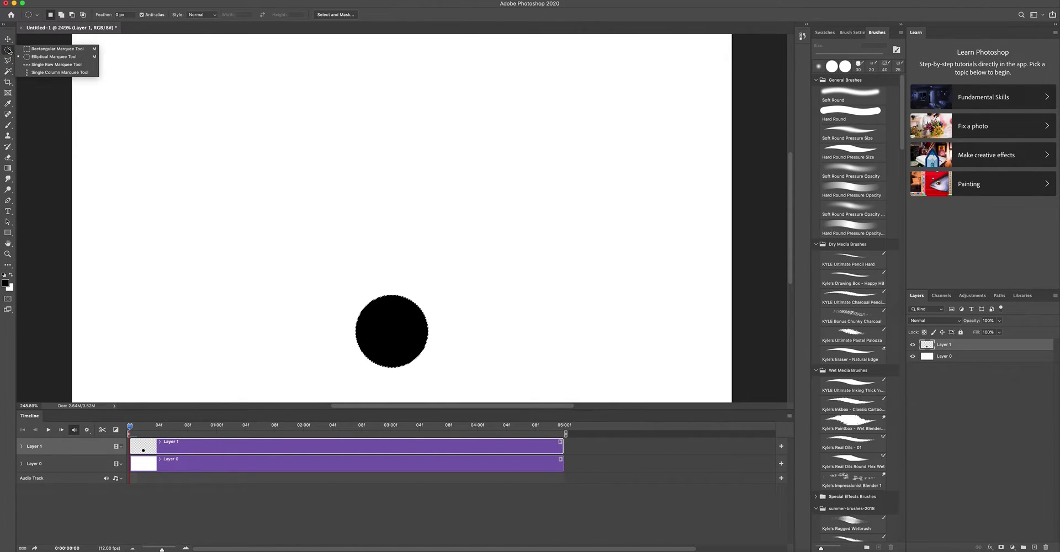
{"action": "left_click", "coordinate": [53, 49]}
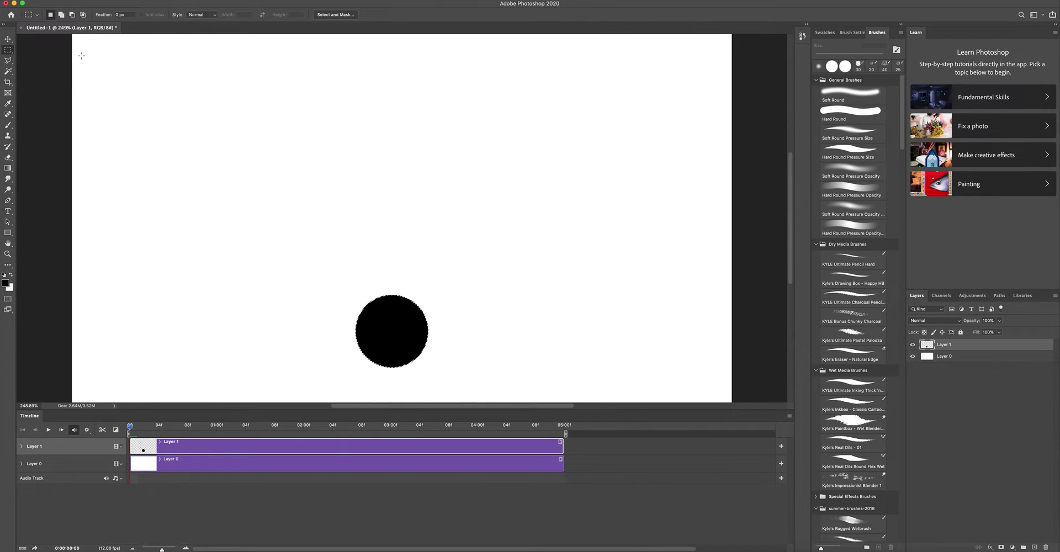
{"action": "left_click_drag", "start_coordinate": [381, 81], "coordinate": [393, 333]}
{"action": "left_click_drag", "start_coordinate": [388, 155], "coordinate": [392, 138]}
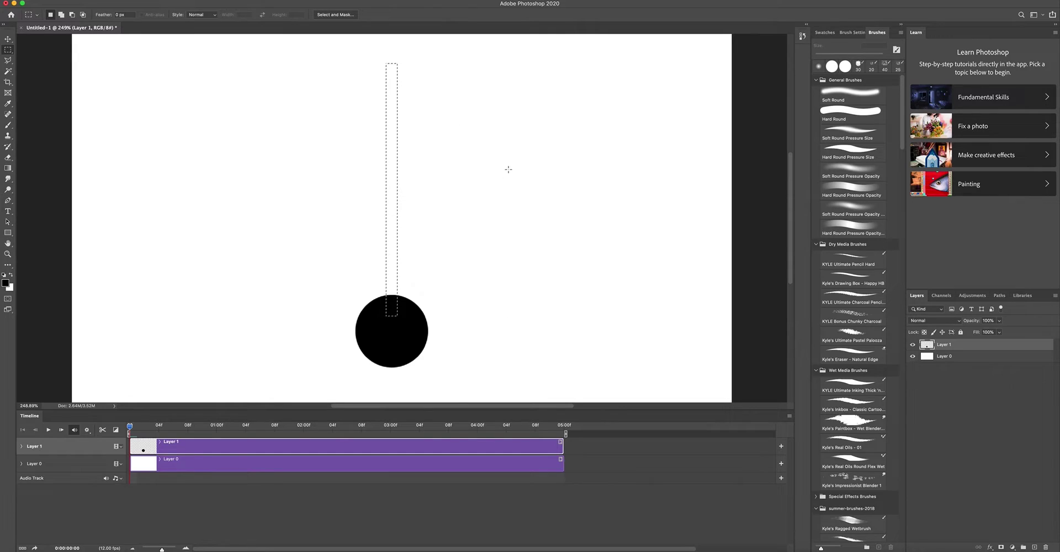
Step: Fill the rod selection with the black foreground color at 100% opacity and deselect it
{"action": "key", "text": "shift"}
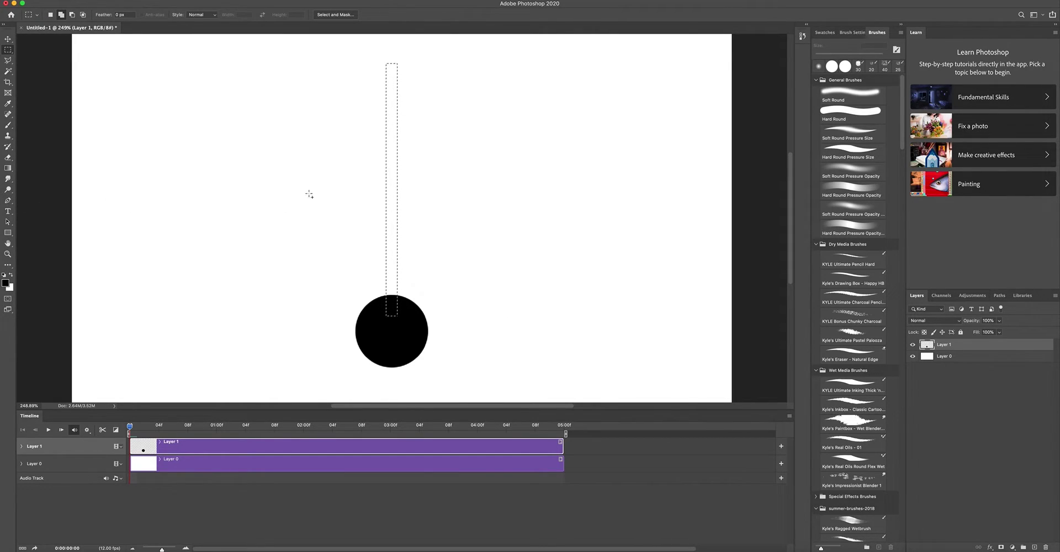
{"action": "key", "text": "shift+F5"}
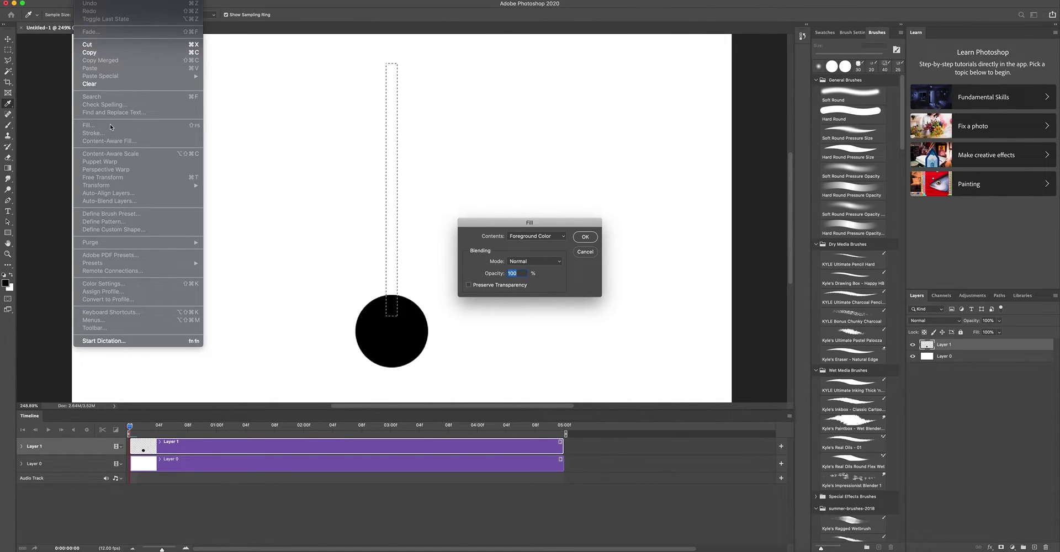
{"action": "left_click", "coordinate": [585, 237]}
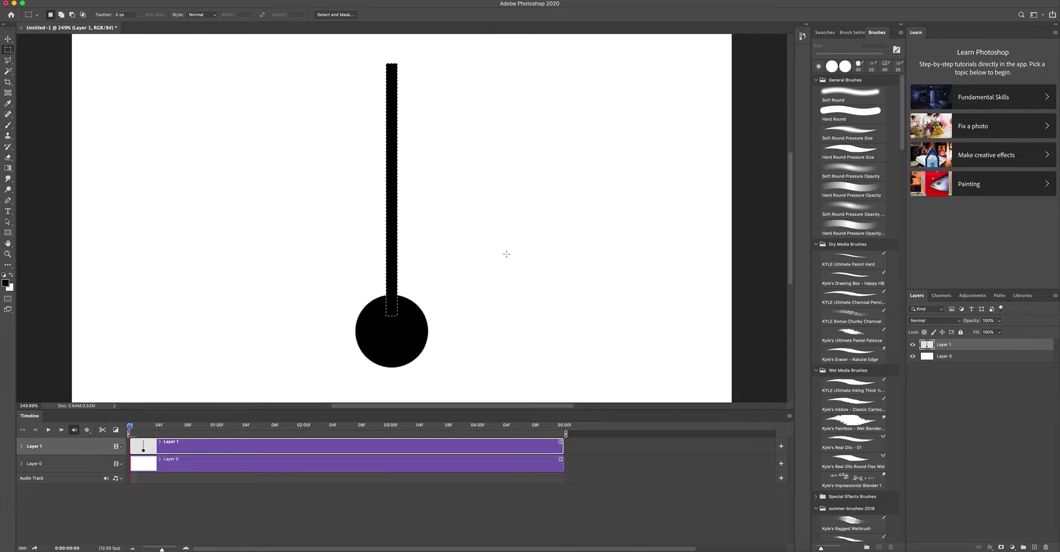
{"action": "left_click", "coordinate": [509, 250]}
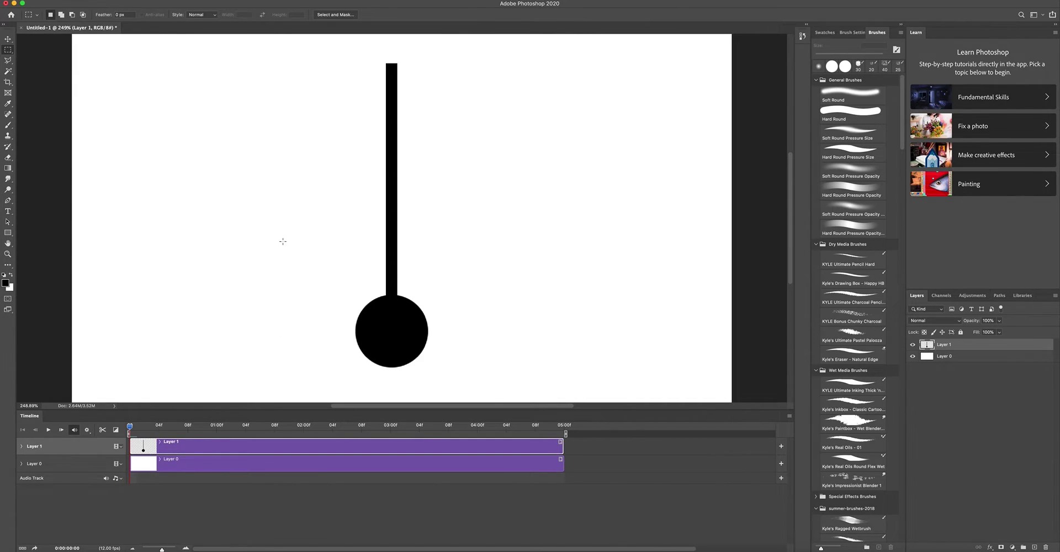
Step: Switch to Google Chrome and watch a stretch of the pendulum swing reference video to study its motion
{"action": "left_click", "coordinate": [554, 550]}
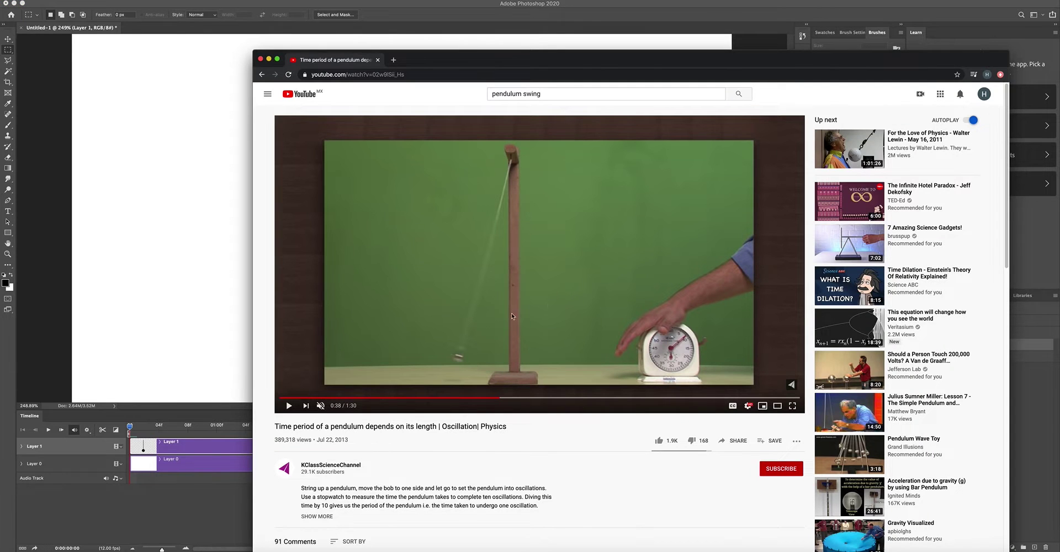
{"action": "left_click", "coordinate": [491, 372]}
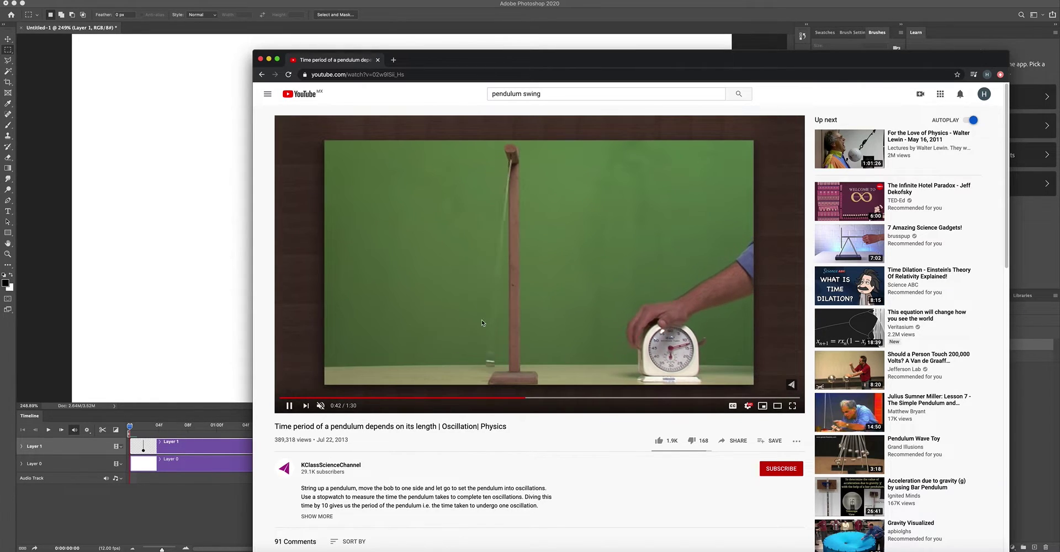
{"action": "left_click", "coordinate": [487, 209]}
{"action": "key", "text": "super+Tab"}
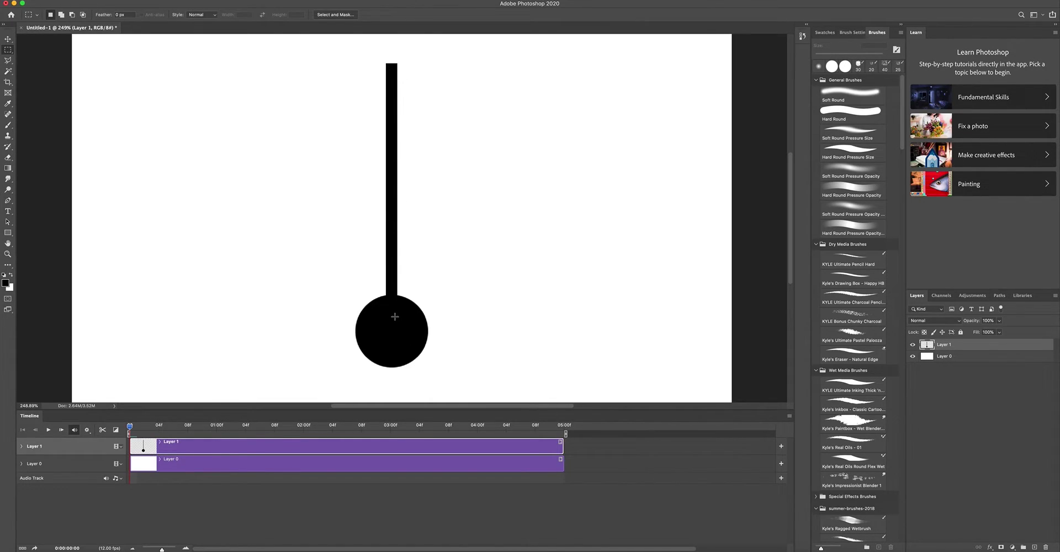
Step: Replay the pendulum's swing in the Chrome reference video, examining how the bob moves around its fixed pivot, and return to Photoshop
{"action": "key", "text": "super+Tab"}
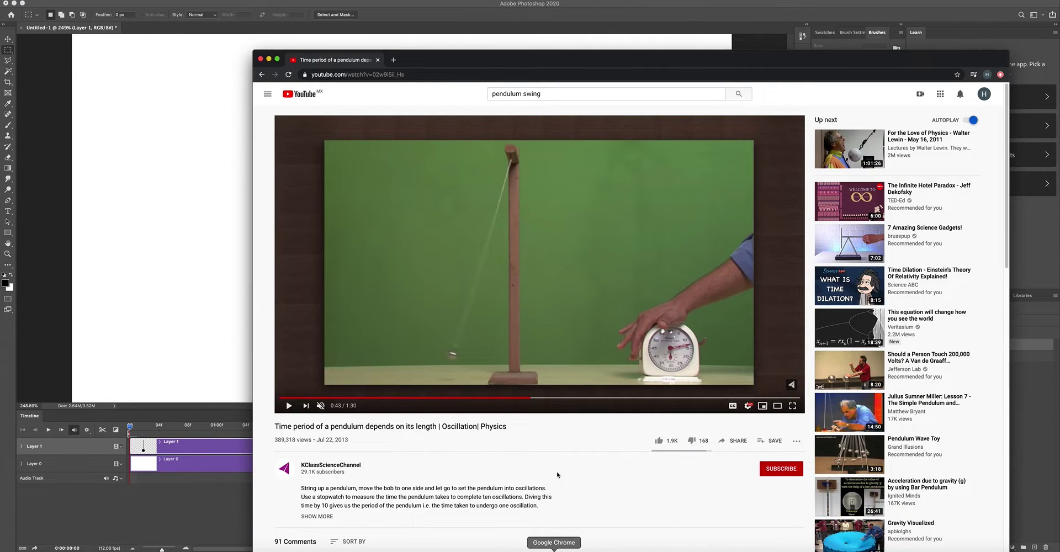
{"action": "left_click", "coordinate": [483, 366]}
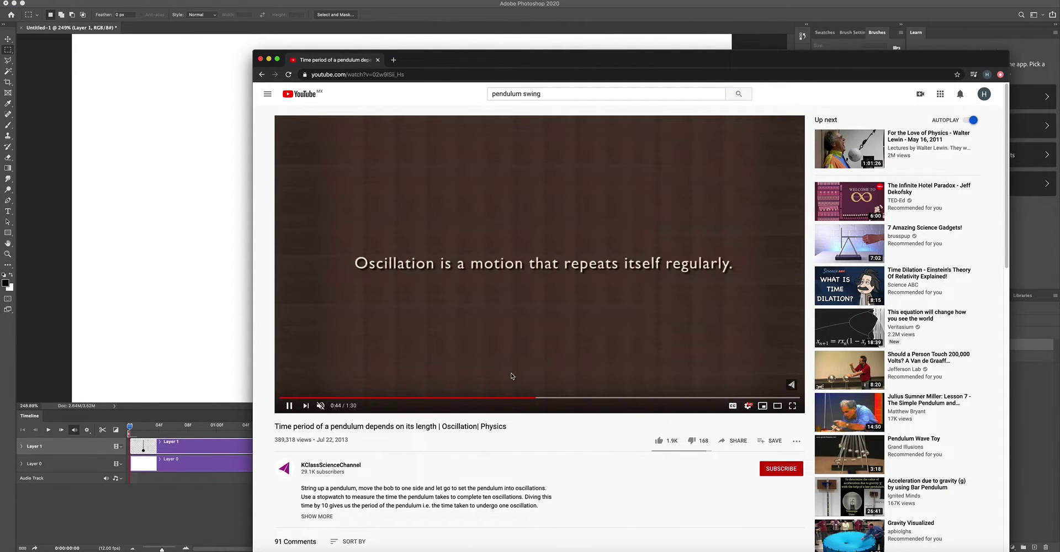
{"action": "left_click", "coordinate": [563, 333]}
{"action": "left_click", "coordinate": [501, 398]}
{"action": "key", "text": "space"}
{"action": "key", "text": "Left"}
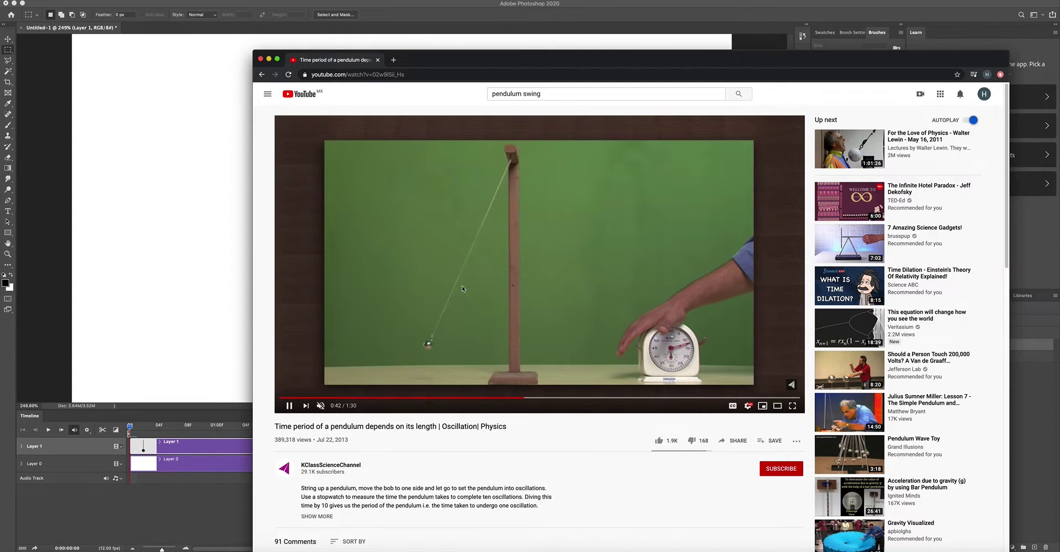
{"action": "left_click", "coordinate": [487, 397]}
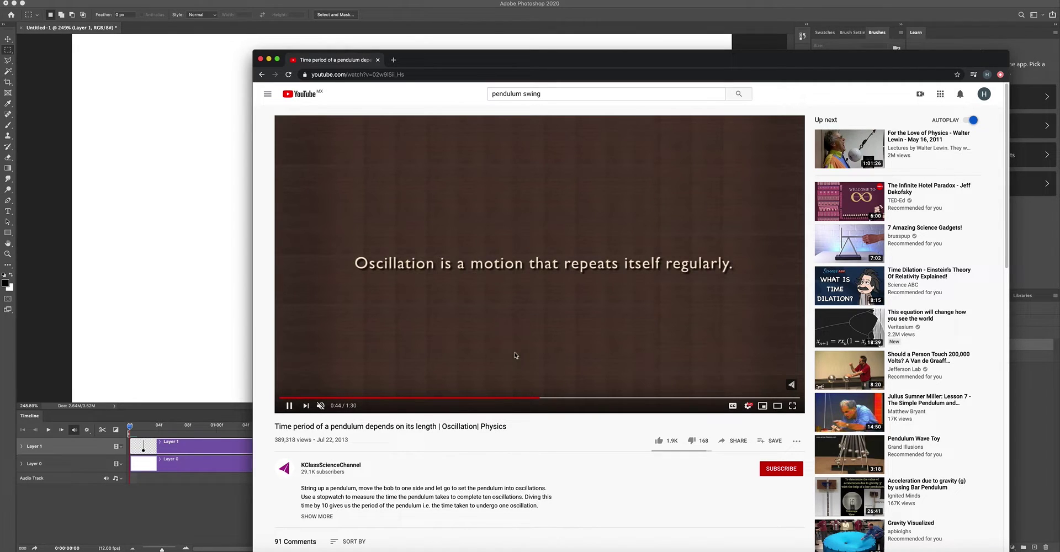
{"action": "left_click", "coordinate": [492, 398]}
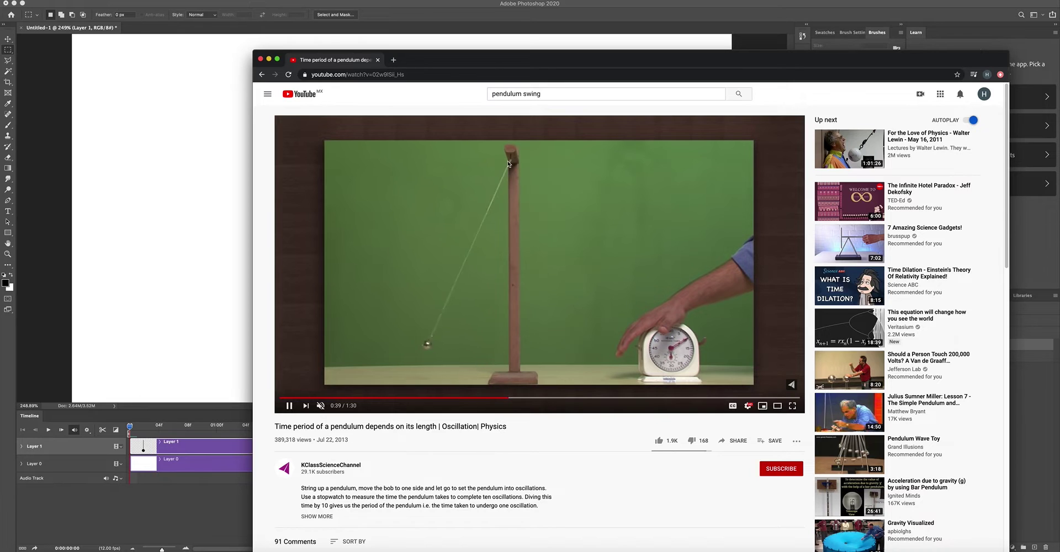
{"action": "left_click", "coordinate": [485, 221]}
{"action": "key", "text": "super+Tab"}
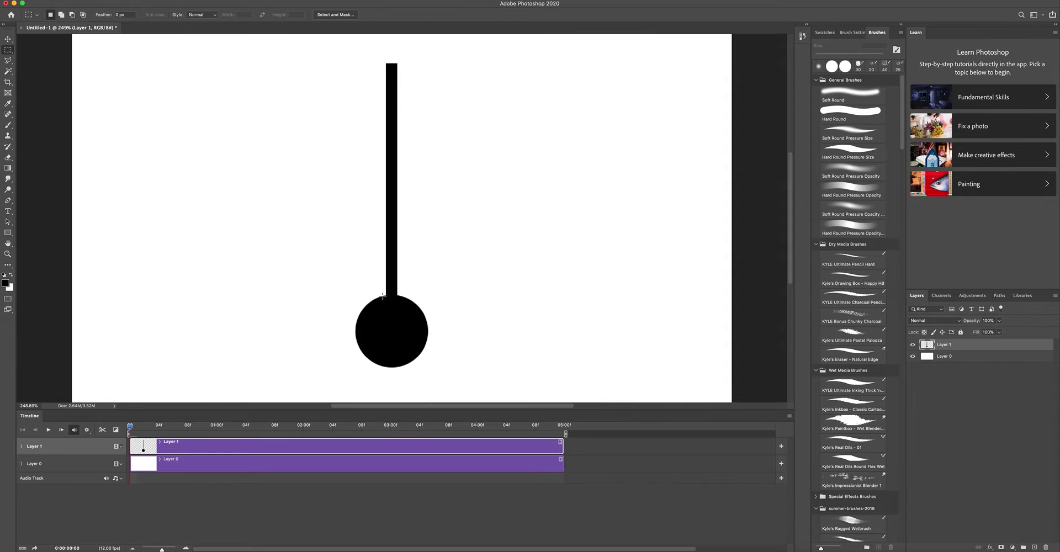
Step: Free Transform the pendulum with its reference point at the rod's top end, rotating it about -17.5°
{"action": "left_click", "coordinate": [85, 0]}
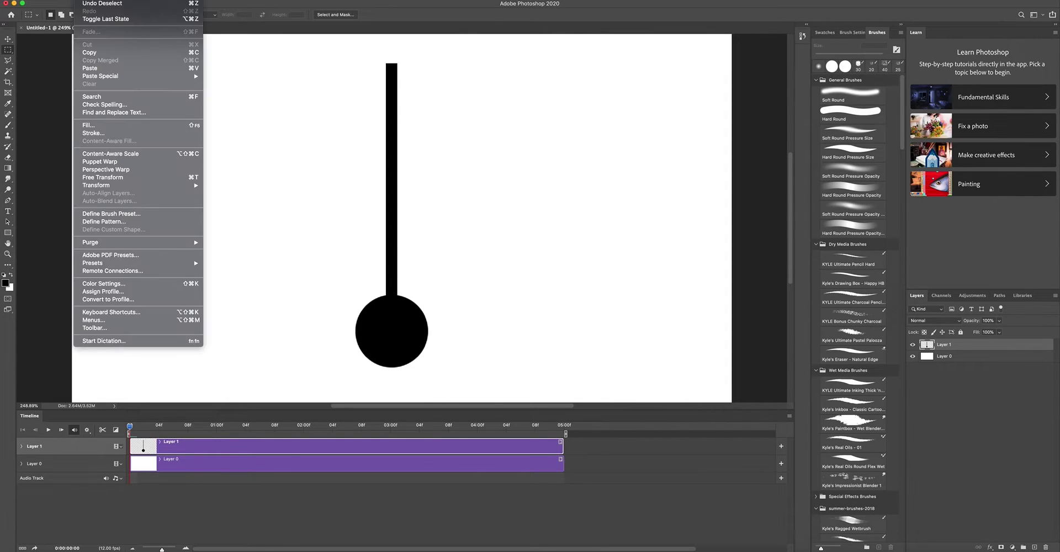
{"action": "mouse_move", "coordinate": [110, 186]}
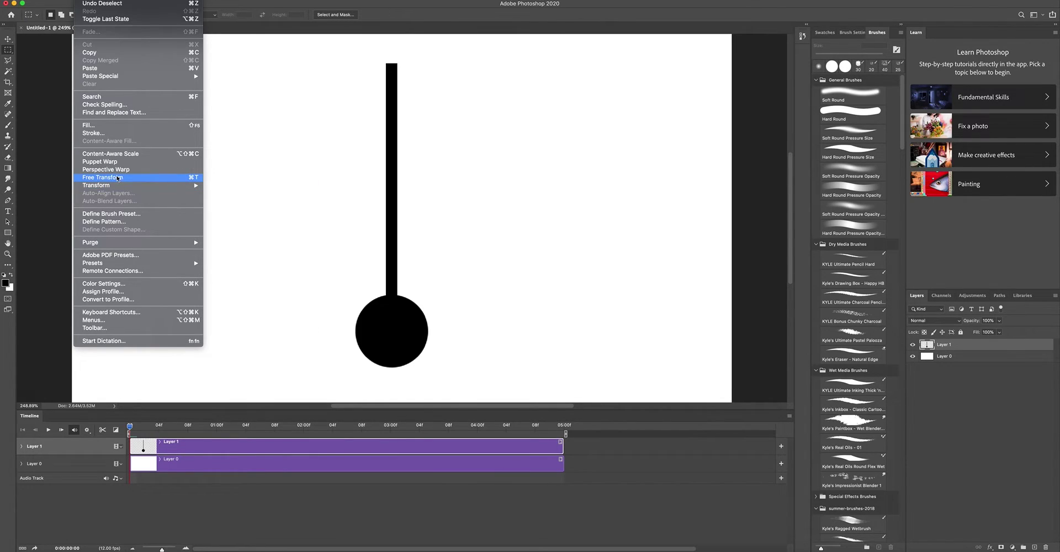
{"action": "left_click", "coordinate": [194, 179]}
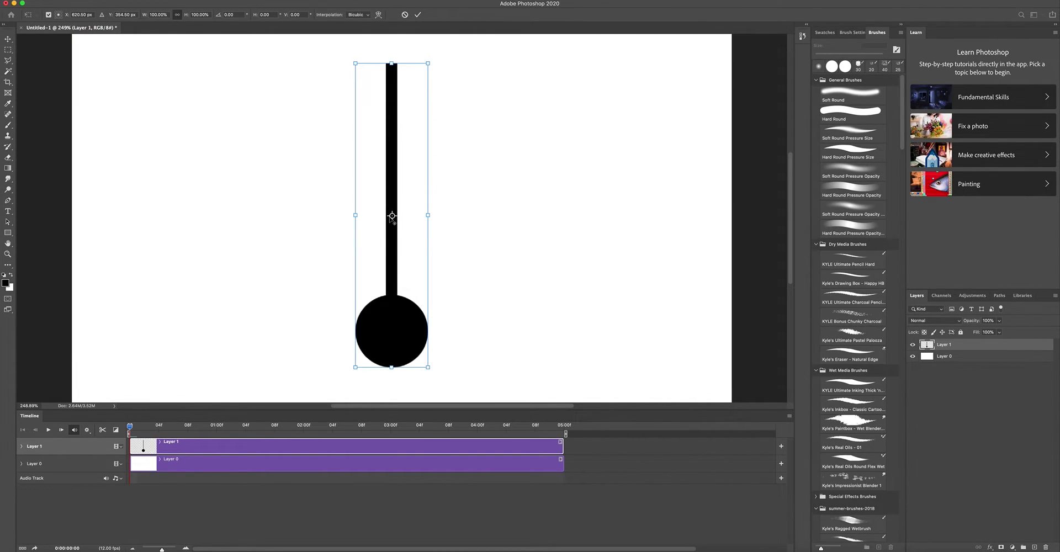
{"action": "left_click_drag", "start_coordinate": [392, 216], "coordinate": [392, 64]}
{"action": "left_click_drag", "start_coordinate": [448, 372], "coordinate": [531, 326]}
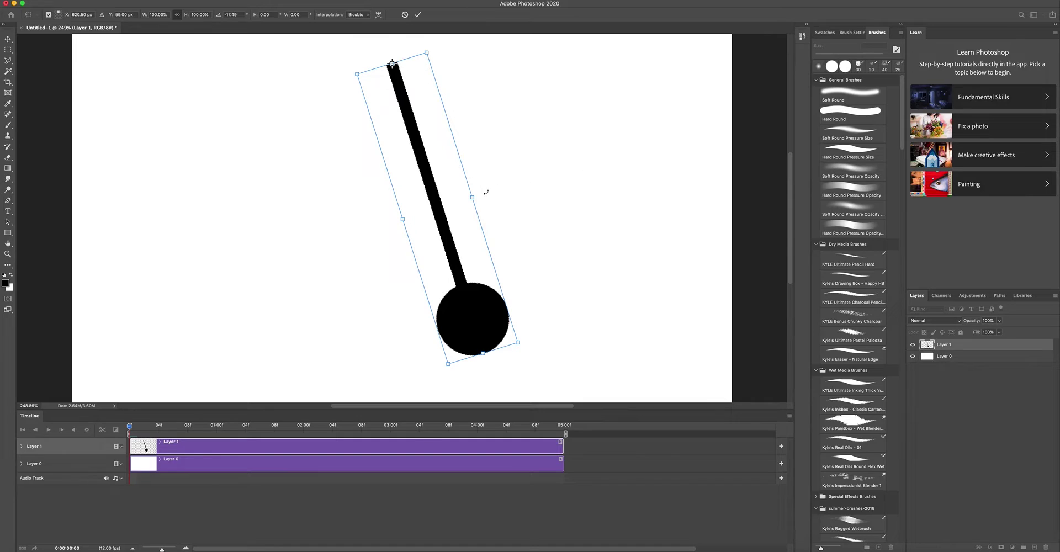
{"action": "key", "text": "Return"}
{"action": "key", "text": "m"}
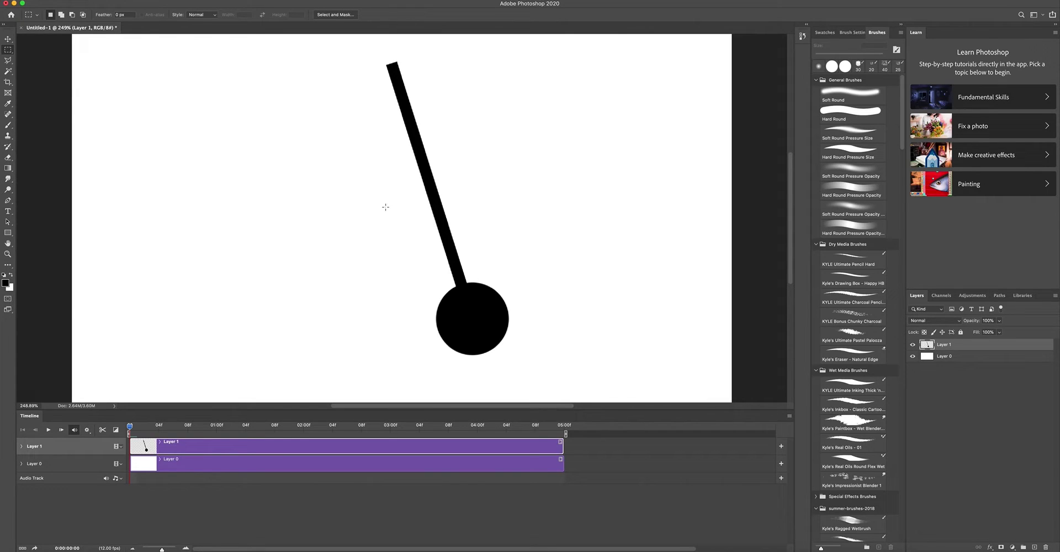
Step: Try another Free Transform rotation of the tilted pendulum around the rod's top end, and undo both rotations
{"action": "left_click", "coordinate": [83, 1]}
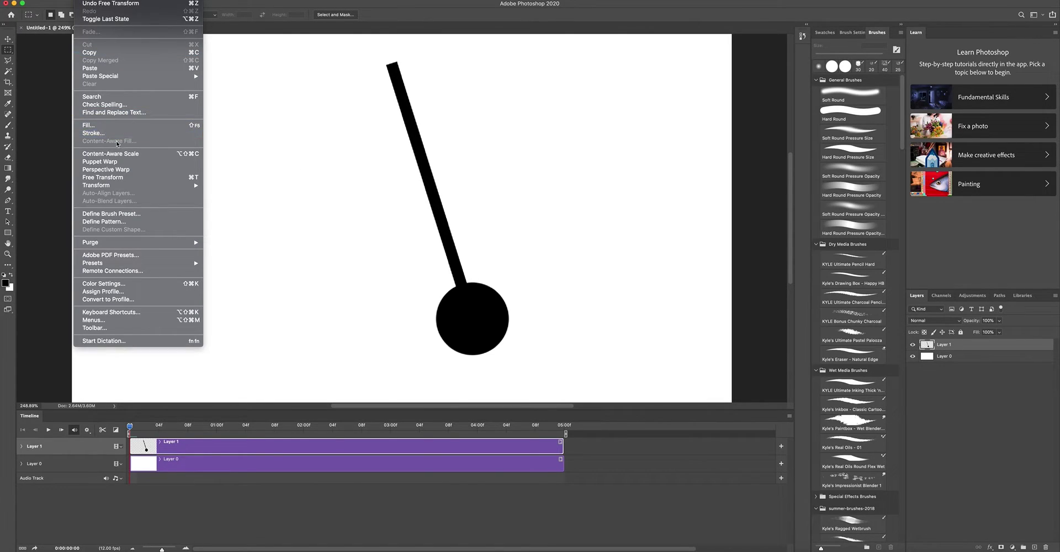
{"action": "left_click", "coordinate": [119, 178]}
{"action": "left_click_drag", "start_coordinate": [449, 208], "coordinate": [448, 62]}
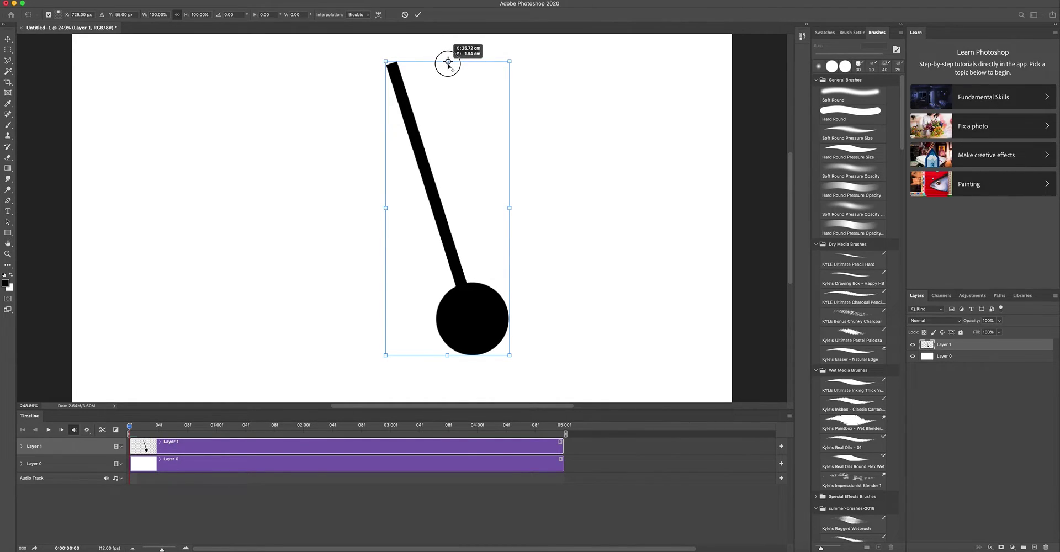
{"action": "left_click_drag", "start_coordinate": [447, 62], "coordinate": [391, 64]}
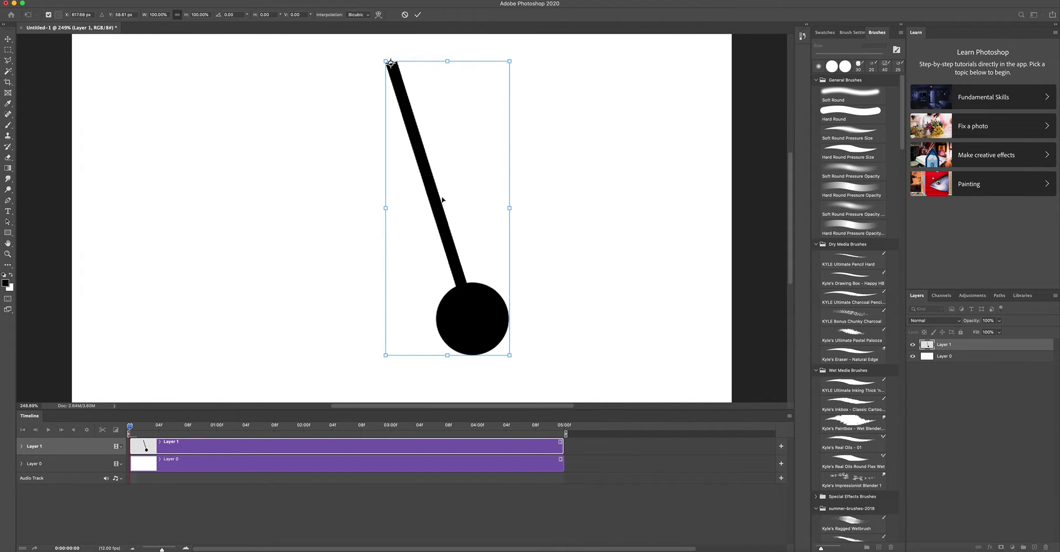
{"action": "left_click_drag", "start_coordinate": [514, 350], "coordinate": [688, 338]}
{"action": "key", "text": "super+z"}
{"action": "key", "text": "m"}
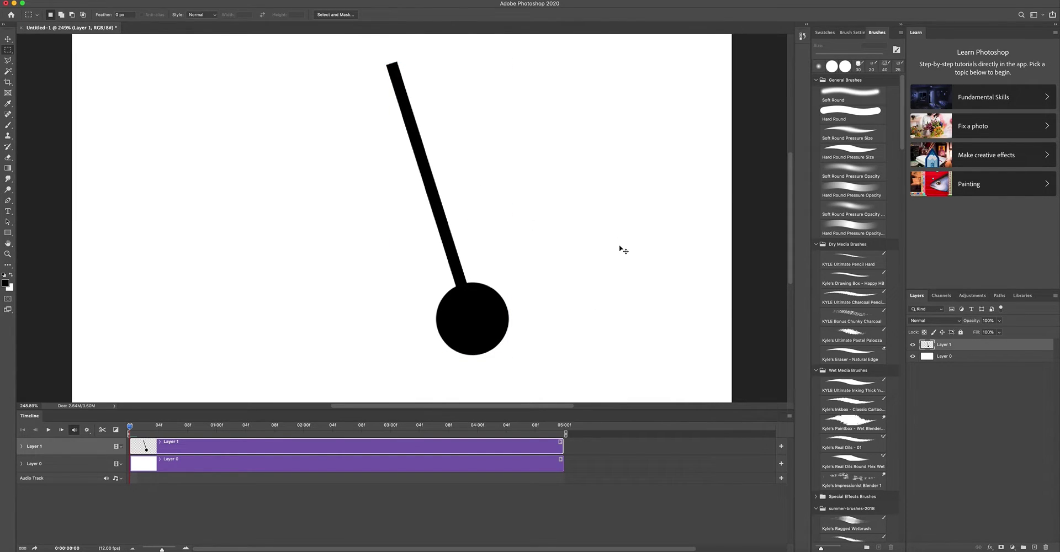
{"action": "key", "text": "super+z"}
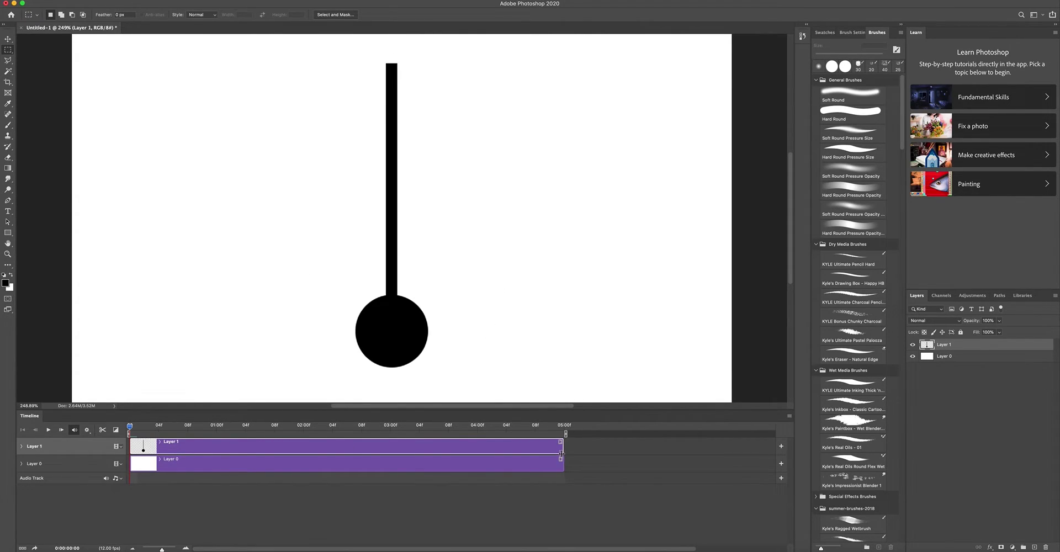
Step: Shorten the Layer 1 clip to 5 frames, duplicate the layer, and place the copy directly after it in the same track
{"action": "left_click_drag", "start_coordinate": [563, 445], "coordinate": [163, 448]}
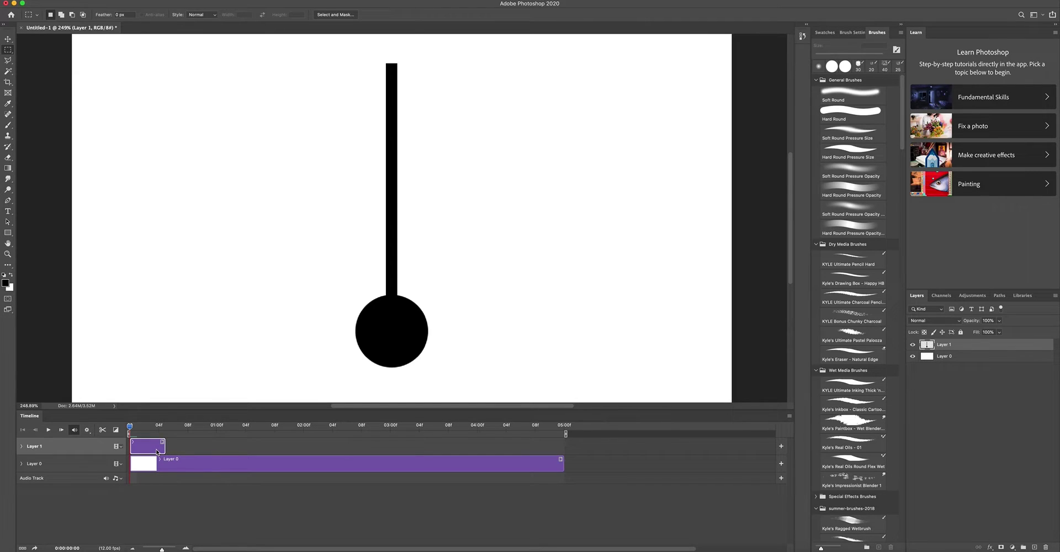
{"action": "key", "text": "super+j"}
{"action": "left_click_drag", "start_coordinate": [179, 446], "coordinate": [196, 463]}
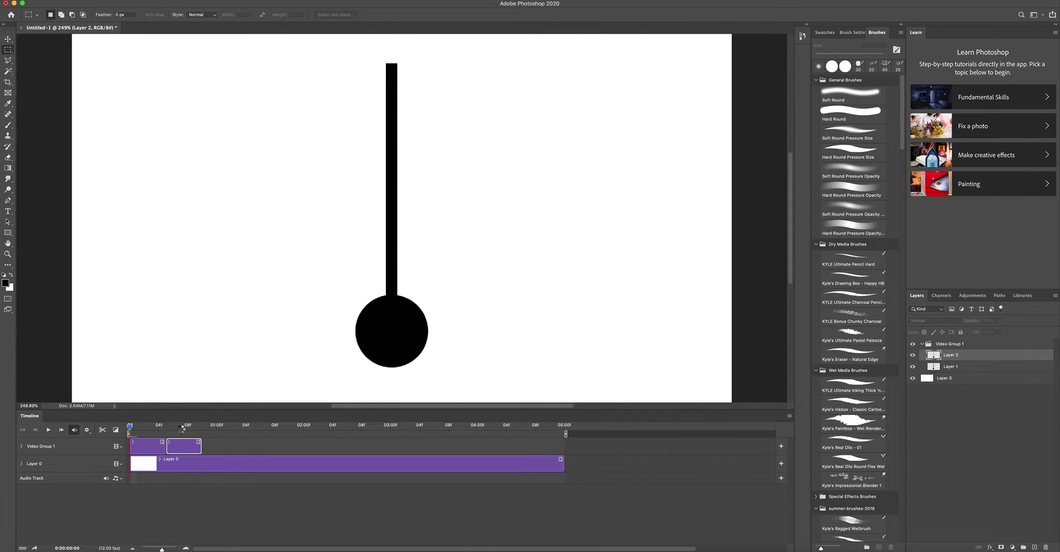
Step: Compare the two pendulum clips by moving the playhead to frame 5 and back to frame 2
{"action": "key", "text": "t"}
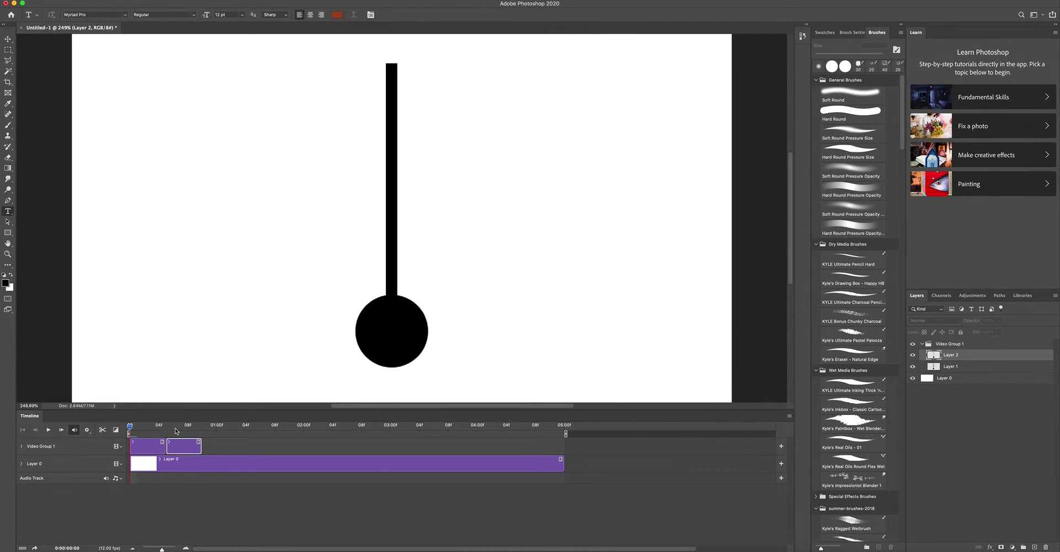
{"action": "left_click", "coordinate": [168, 426]}
{"action": "mouse_move", "coordinate": [168, 429]}
{"action": "left_mouse_down"}
{"action": "mouse_move", "coordinate": [182, 429]}
{"action": "mouse_move", "coordinate": [97, 431]}
{"action": "mouse_move", "coordinate": [178, 421]}
{"action": "mouse_move", "coordinate": [129, 428]}
{"action": "mouse_move", "coordinate": [166, 426]}
{"action": "left_mouse_up"}
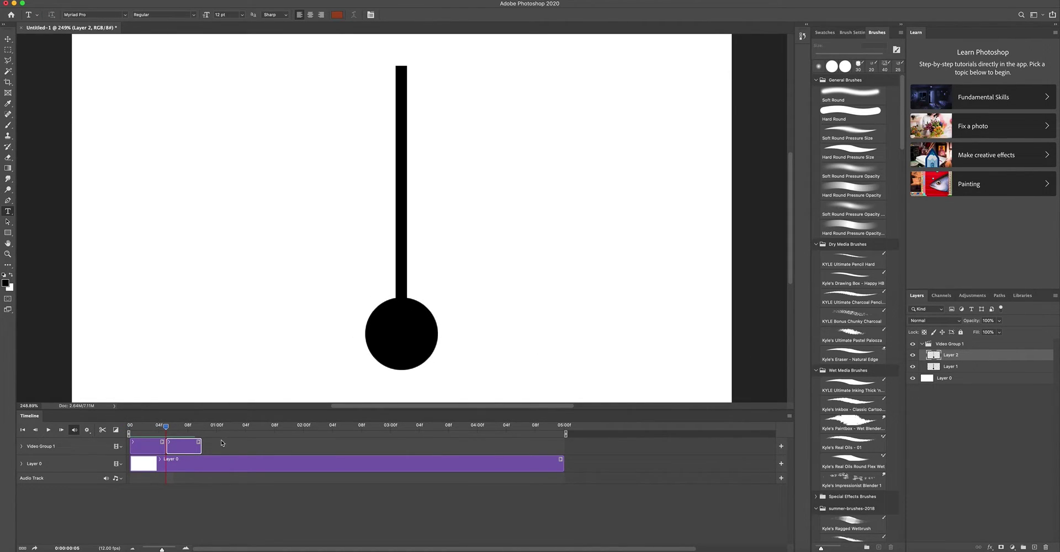
{"action": "left_click", "coordinate": [171, 428]}
{"action": "left_click_drag", "start_coordinate": [171, 429], "coordinate": [166, 429]}
{"action": "left_click", "coordinate": [959, 368]}
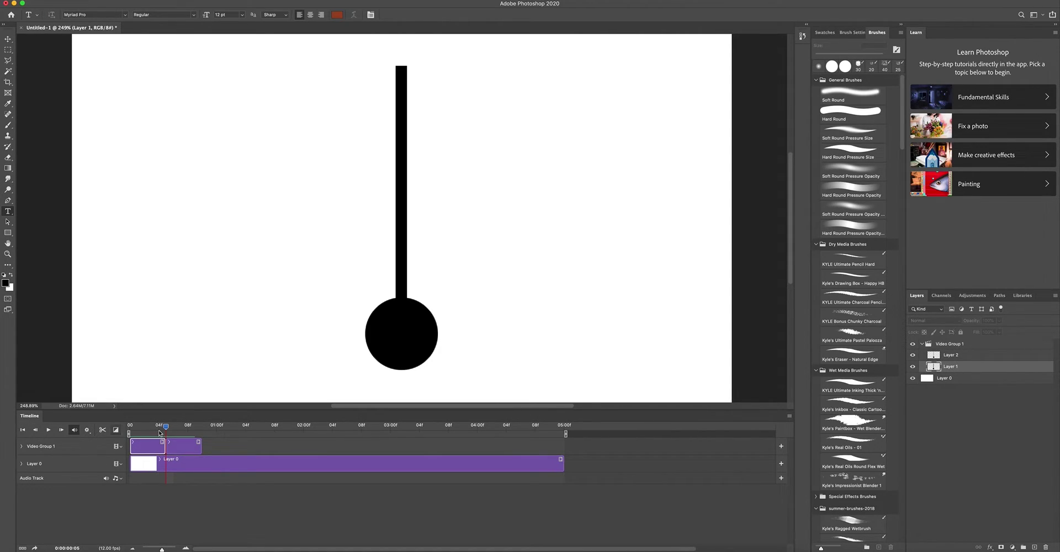
{"action": "left_click", "coordinate": [144, 426]}
Step: At frame 5, rotate the pendulum on Layer 2 about -31.8° with the transform reference point at the rod's top end
{"action": "left_click", "coordinate": [1022, 356]}
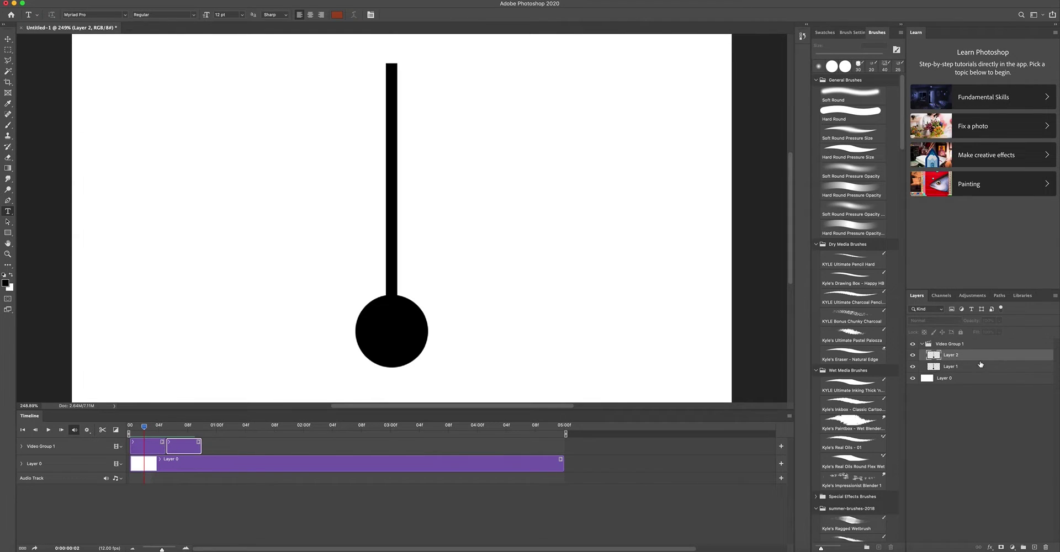
{"action": "left_click", "coordinate": [167, 428]}
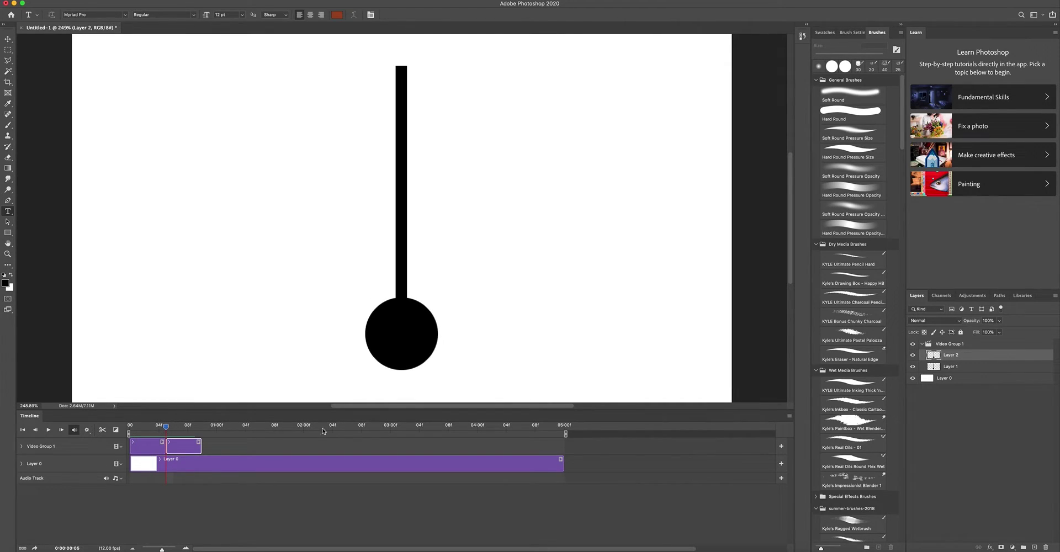
{"action": "key", "text": "super+t"}
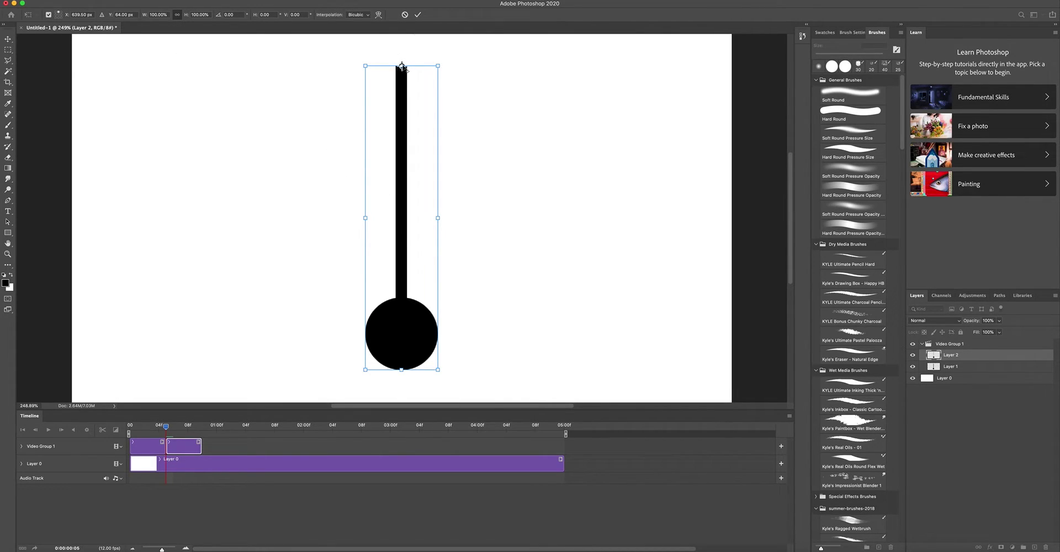
{"action": "left_click", "coordinate": [49, 15]}
{"action": "left_click", "coordinate": [49, 15]}
{"action": "left_click_drag", "start_coordinate": [400, 223], "coordinate": [401, 68]}
{"action": "left_click_drag", "start_coordinate": [445, 374], "coordinate": [613, 321]}
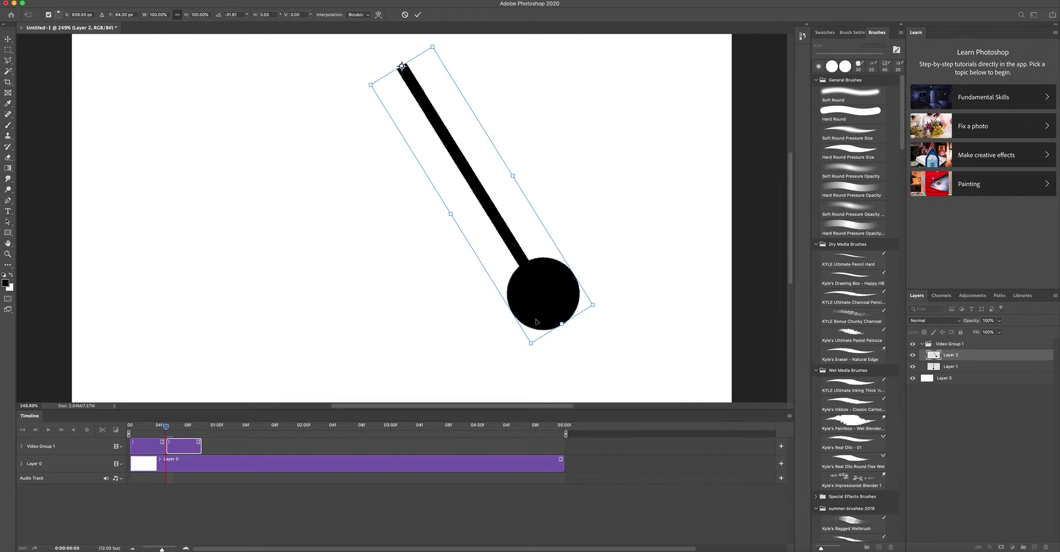
{"action": "key", "text": "Return"}
{"action": "key", "text": "t"}
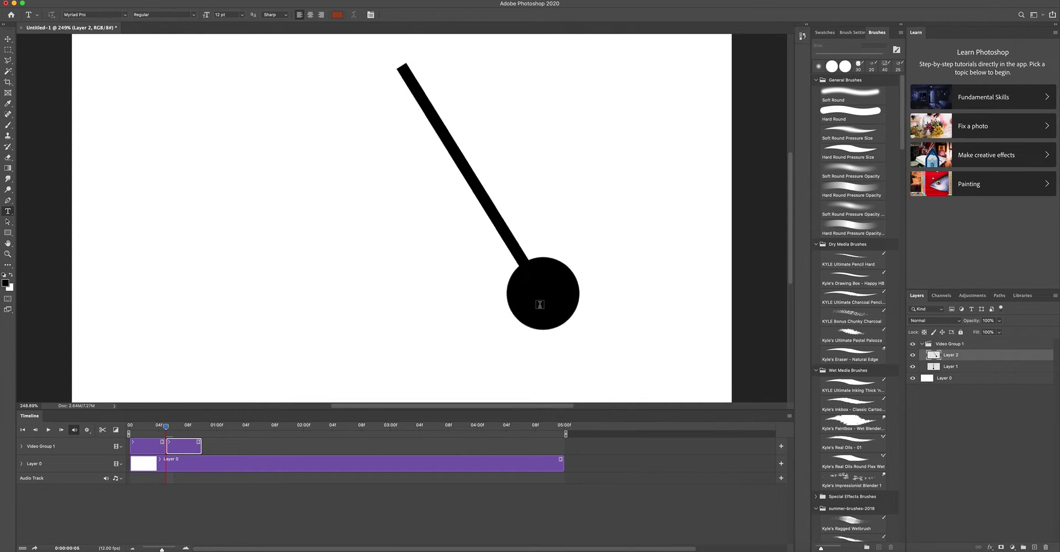
Step: Duplicate the upright pendulum clip on Layer 1 and move the playhead to the one-second mark
{"action": "left_click", "coordinate": [149, 442]}
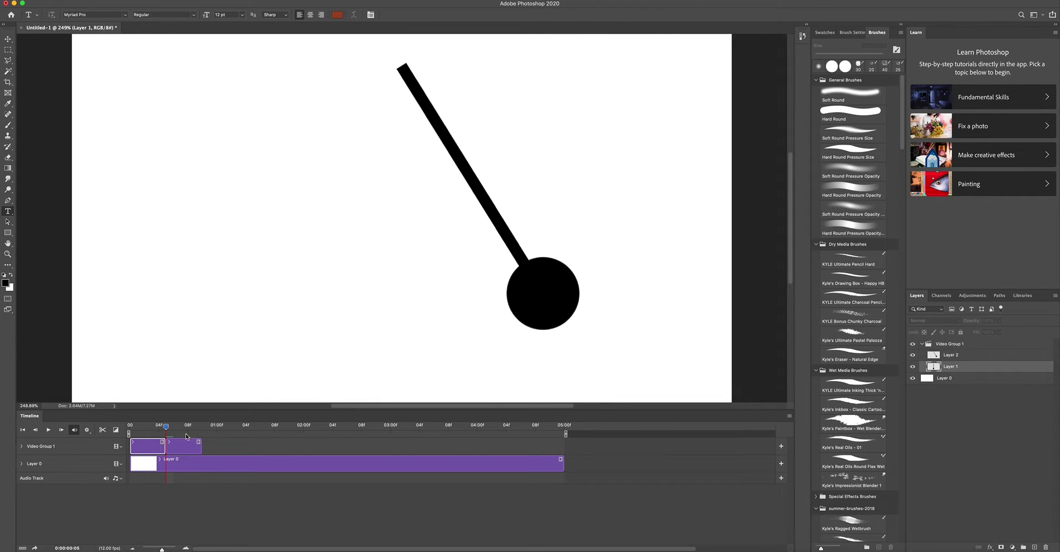
{"action": "left_click_drag", "start_coordinate": [166, 436], "coordinate": [204, 428]}
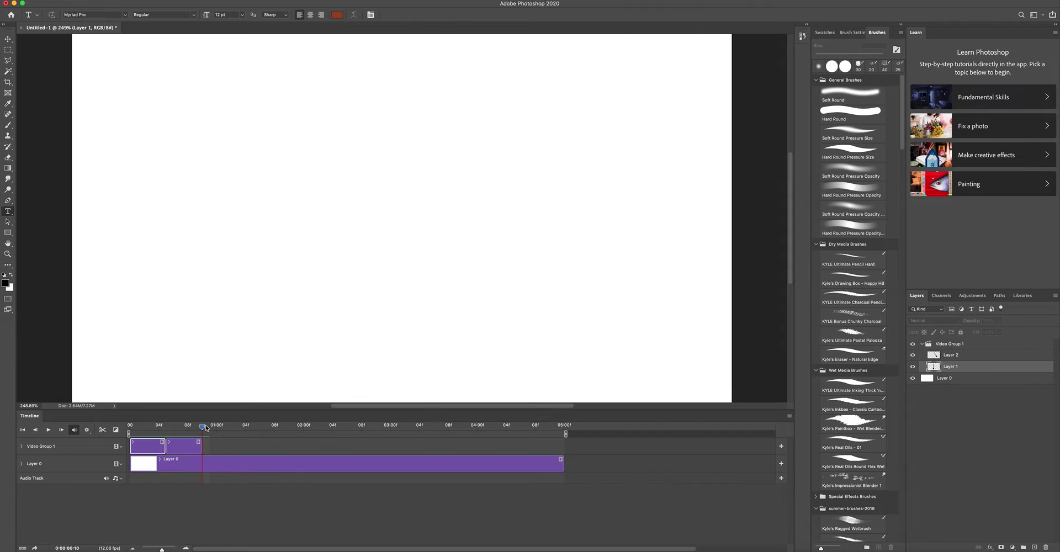
{"action": "key", "text": "ctrl+j"}
{"action": "mouse_move", "coordinate": [215, 425]}
{"action": "left_mouse_down"}
{"action": "mouse_move", "coordinate": [204, 428]}
{"action": "mouse_move", "coordinate": [226, 428]}
{"action": "mouse_move", "coordinate": [216, 427]}
{"action": "left_mouse_up"}
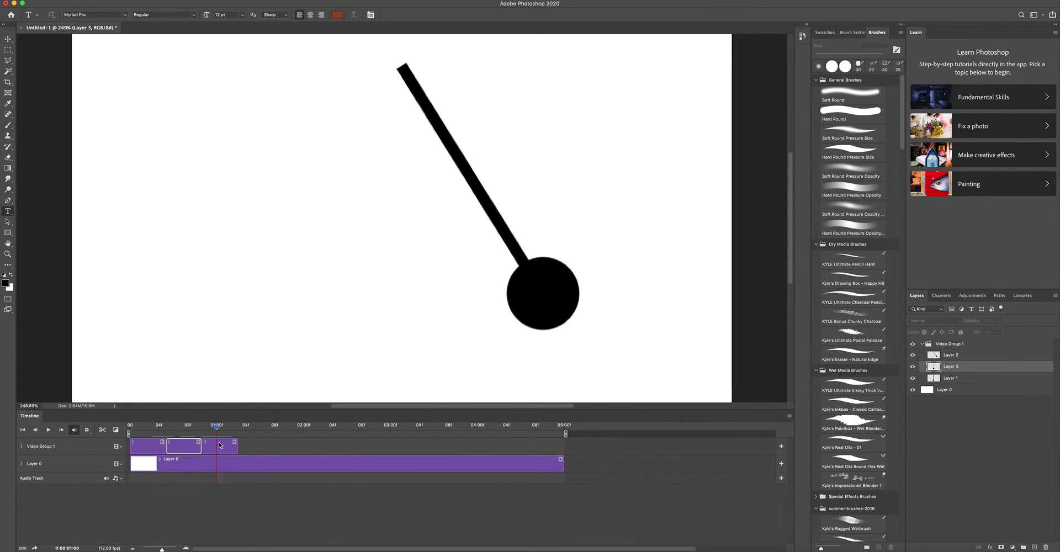
Step: Move the new upright pendulum clip to the end of the video group, after the tilted clip, and check frame 8
{"action": "left_click", "coordinate": [188, 447]}
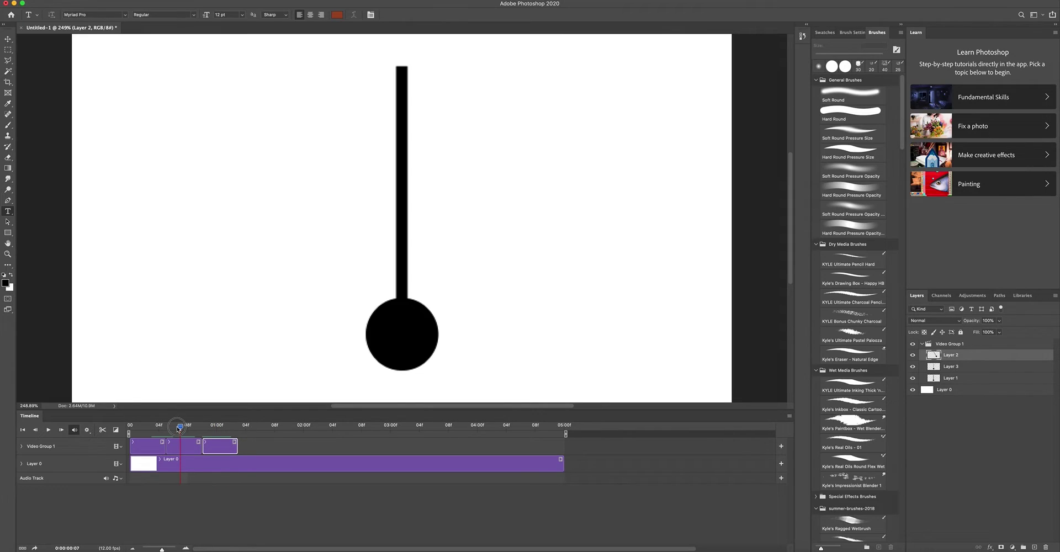
{"action": "left_click", "coordinate": [175, 449]}
{"action": "left_click_drag", "start_coordinate": [165, 430], "coordinate": [257, 441]}
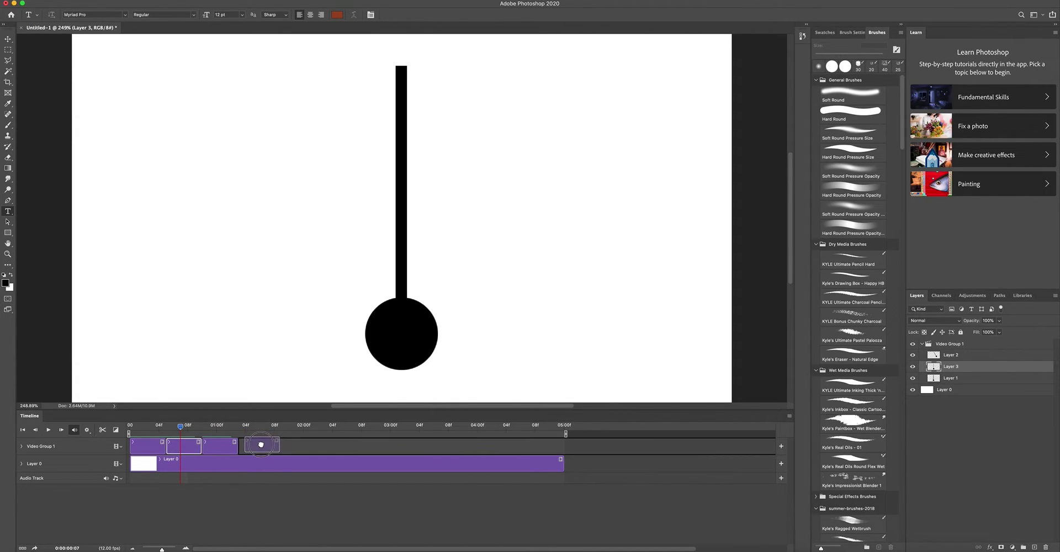
{"action": "mouse_move", "coordinate": [186, 432]}
{"action": "left_mouse_down"}
{"action": "mouse_move", "coordinate": [138, 433]}
{"action": "mouse_move", "coordinate": [206, 434]}
{"action": "mouse_move", "coordinate": [138, 436]}
{"action": "mouse_move", "coordinate": [216, 435]}
{"action": "mouse_move", "coordinate": [150, 434]}
{"action": "mouse_move", "coordinate": [188, 433]}
{"action": "left_mouse_up"}
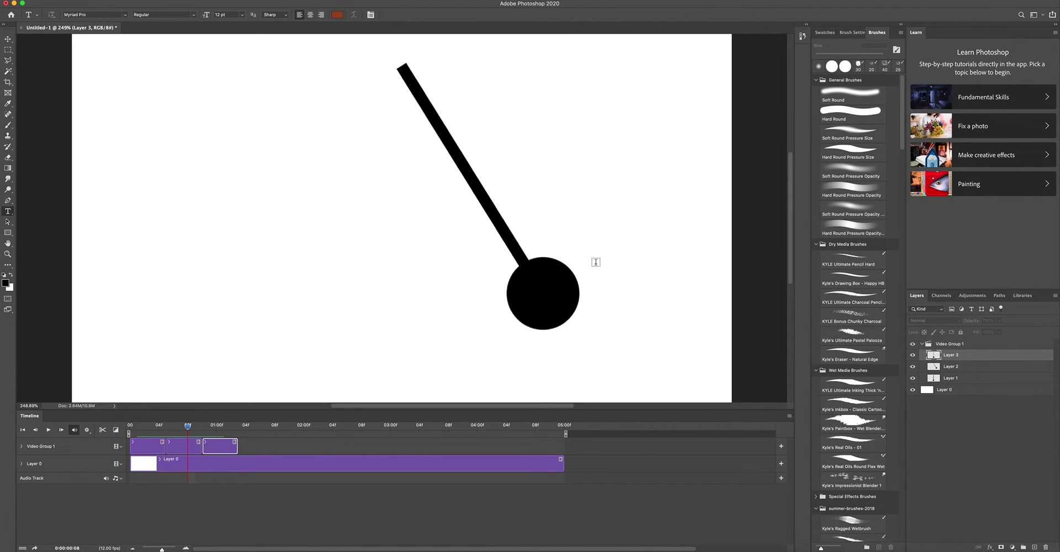
Step: Check the existing pendulum clips and duplicate the upright Layer 3 clip onto the end of the video group, with the playhead at 1:03
{"action": "mouse_move", "coordinate": [166, 427]}
{"action": "left_mouse_down"}
{"action": "mouse_move", "coordinate": [187, 430]}
{"action": "mouse_move", "coordinate": [155, 431]}
{"action": "mouse_move", "coordinate": [208, 437]}
{"action": "mouse_move", "coordinate": [140, 434]}
{"action": "mouse_move", "coordinate": [224, 442]}
{"action": "mouse_move", "coordinate": [165, 429]}
{"action": "left_mouse_up"}
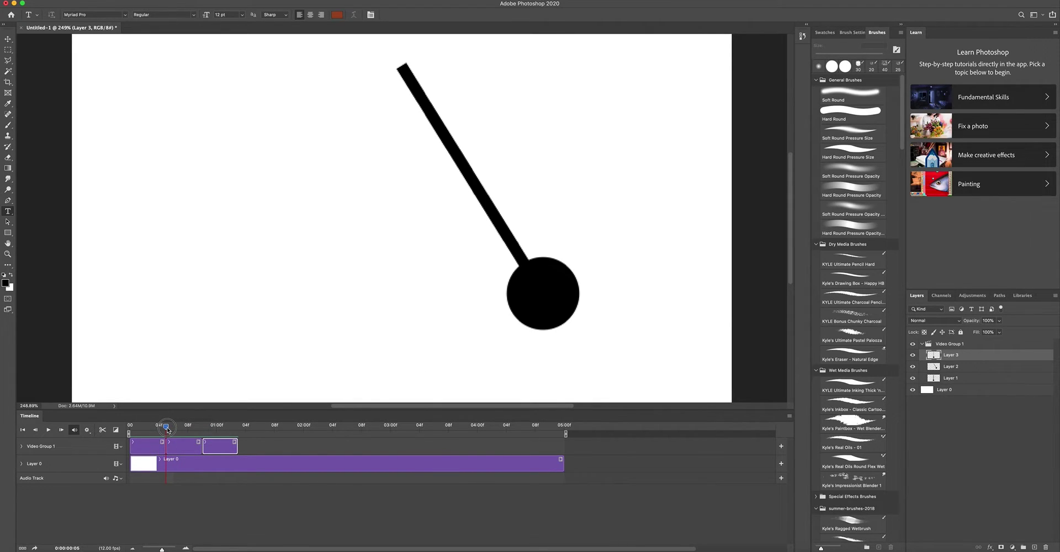
{"action": "left_click_drag", "start_coordinate": [168, 430], "coordinate": [219, 445]}
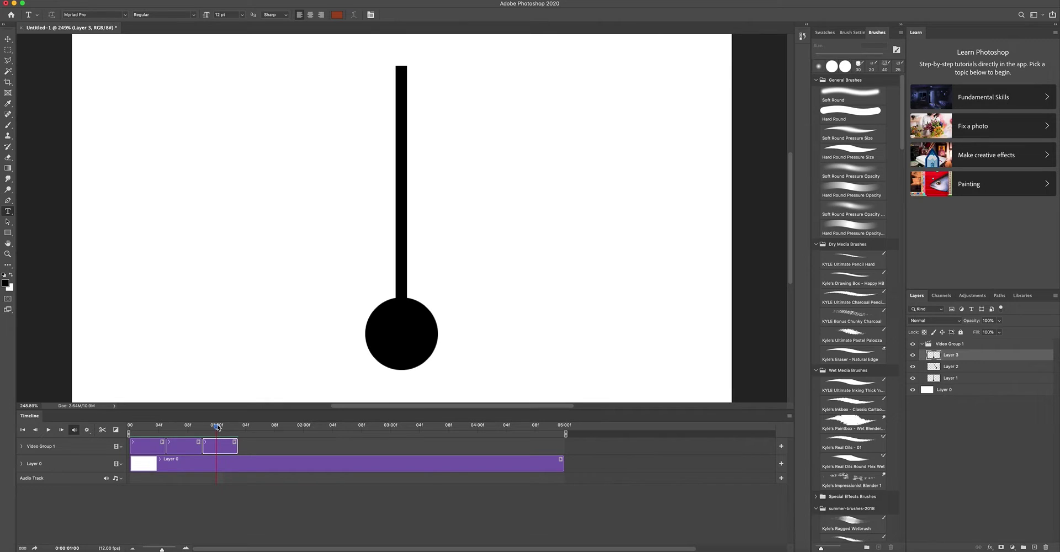
{"action": "mouse_move", "coordinate": [233, 431]}
{"action": "left_mouse_down"}
{"action": "mouse_move", "coordinate": [176, 430]}
{"action": "mouse_move", "coordinate": [239, 426]}
{"action": "mouse_move", "coordinate": [207, 429]}
{"action": "mouse_move", "coordinate": [261, 436]}
{"action": "mouse_move", "coordinate": [238, 428]}
{"action": "left_mouse_up"}
{"action": "key", "text": "alt+shift+super+n"}
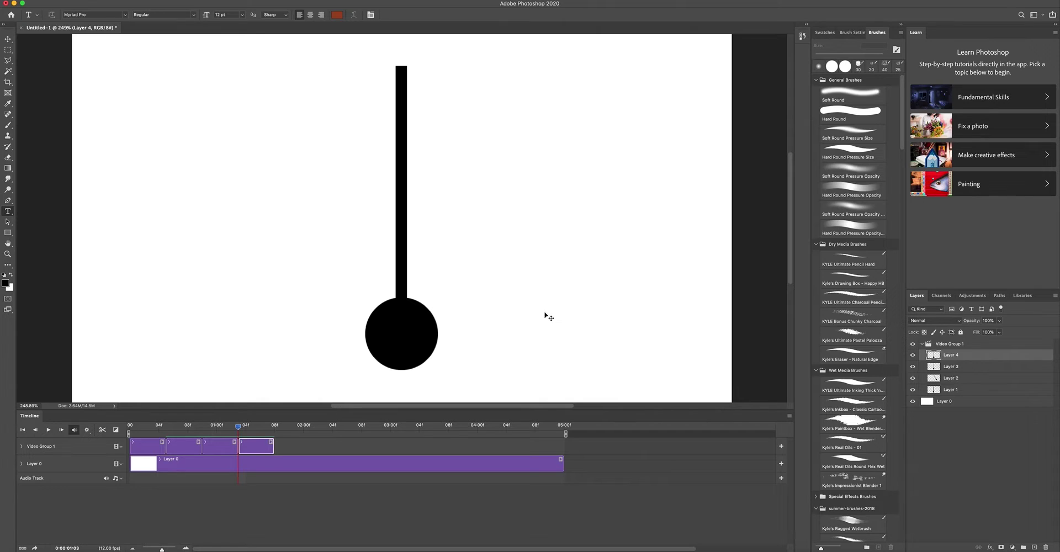
Step: Rotate the pendulum on Layer 4 about 33° to the opposite side, with the transform reference point at the rod's top end
{"action": "key", "text": "super+t"}
{"action": "left_click_drag", "start_coordinate": [488, 356], "coordinate": [378, 432]}
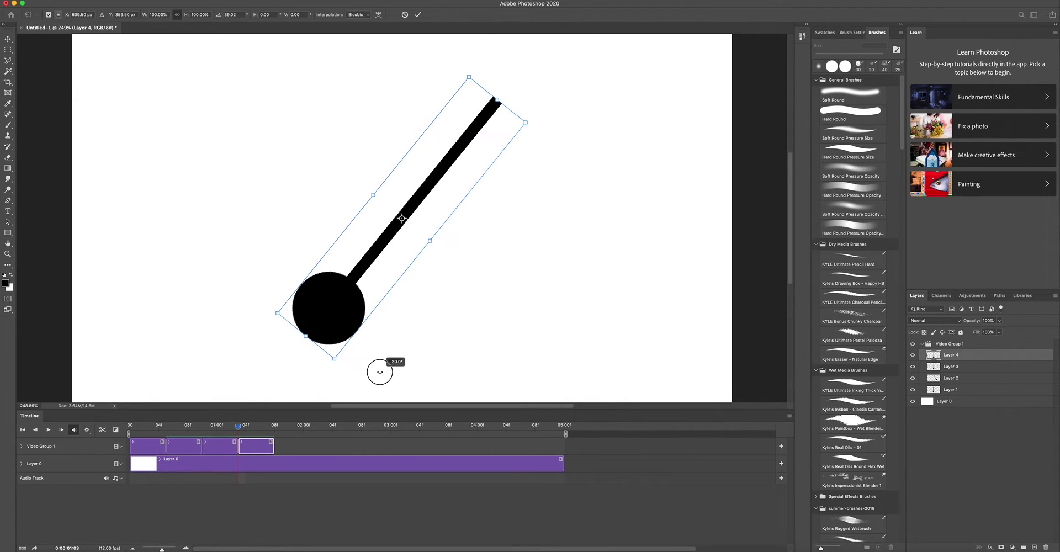
{"action": "key", "text": "super+z"}
{"action": "left_click_drag", "start_coordinate": [403, 220], "coordinate": [401, 65]}
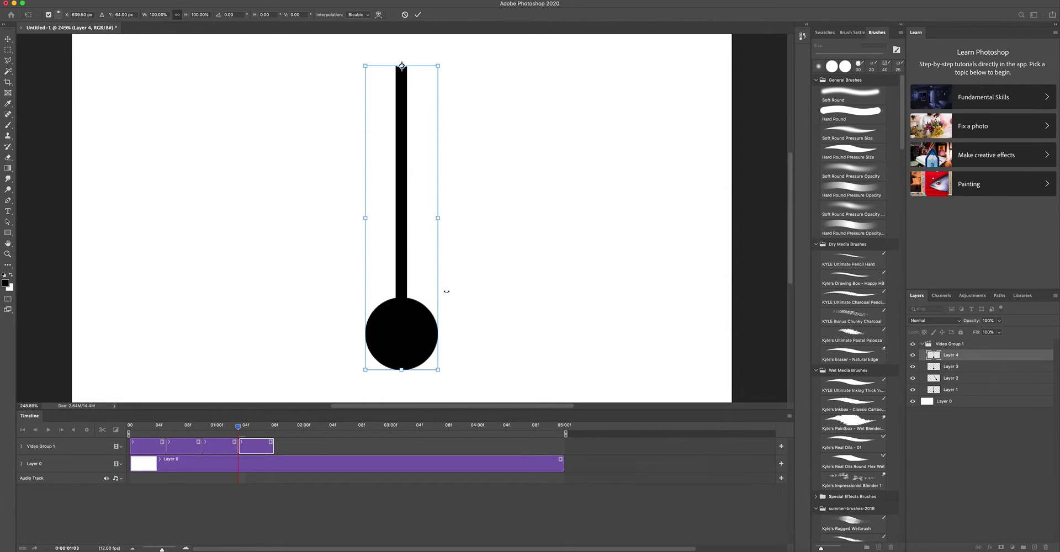
{"action": "left_click_drag", "start_coordinate": [456, 365], "coordinate": [275, 363]}
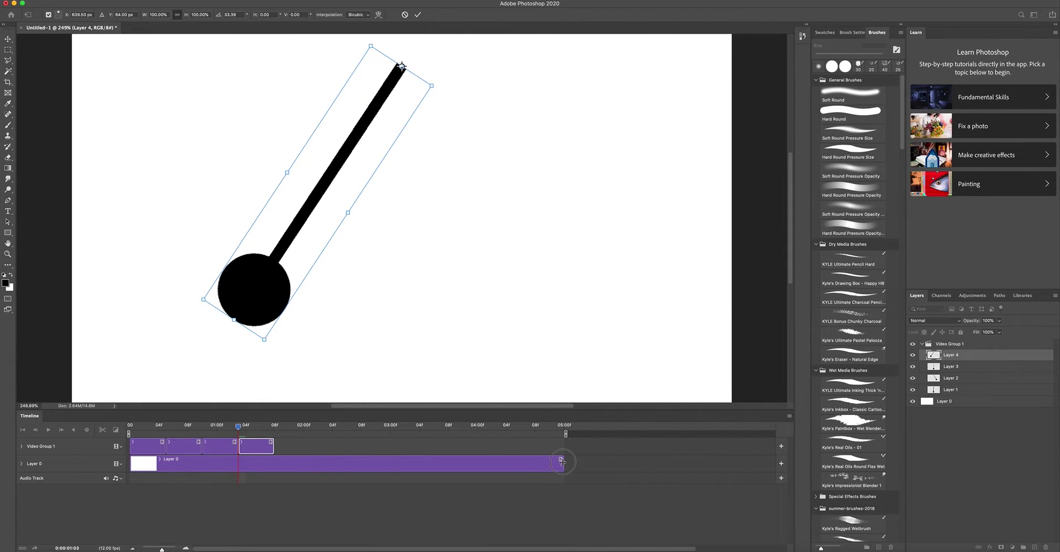
{"action": "key", "text": "Return"}
{"action": "key", "text": "t"}
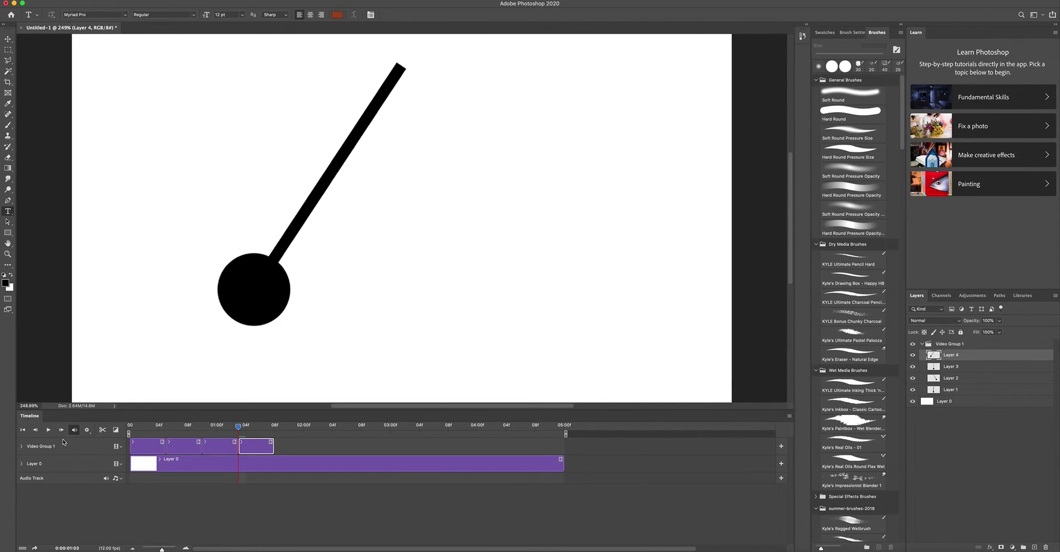
Step: Shorten the Layer 0 background clip to end with the last pendulum clip and play the animation from the first frame
{"action": "left_click_drag", "start_coordinate": [563, 463], "coordinate": [272, 468]}
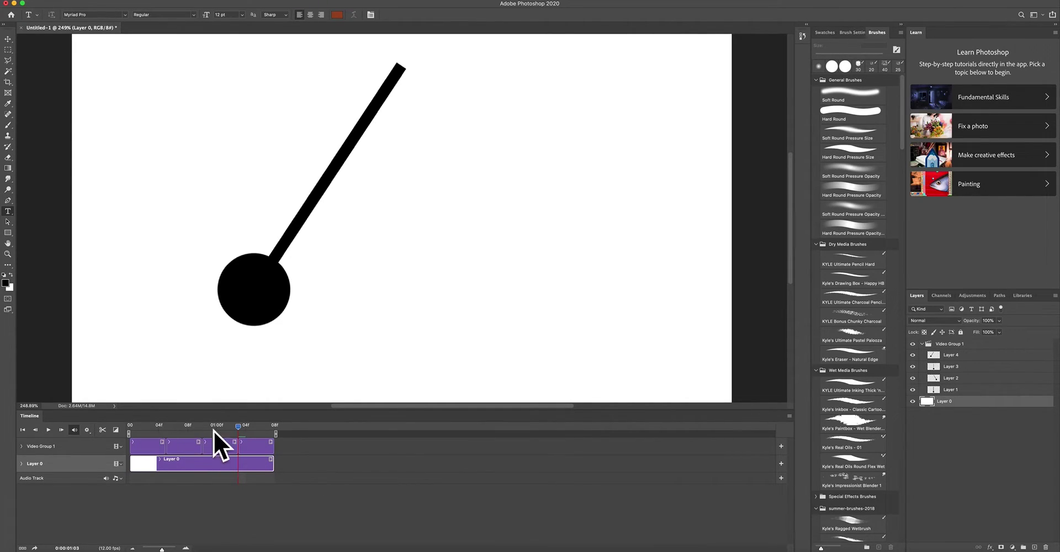
{"action": "left_click_drag", "start_coordinate": [194, 428], "coordinate": [129, 427]}
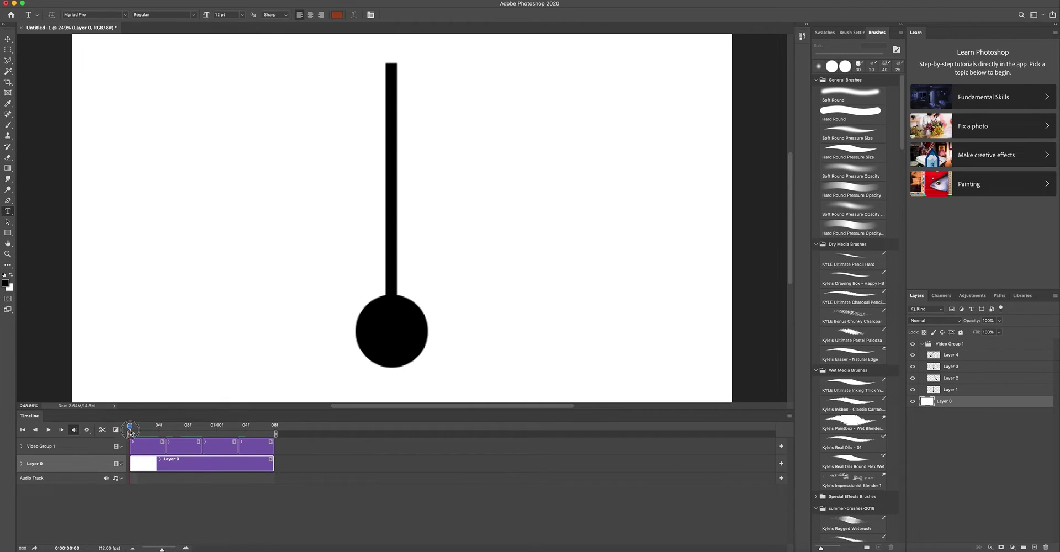
{"action": "left_click", "coordinate": [48, 430]}
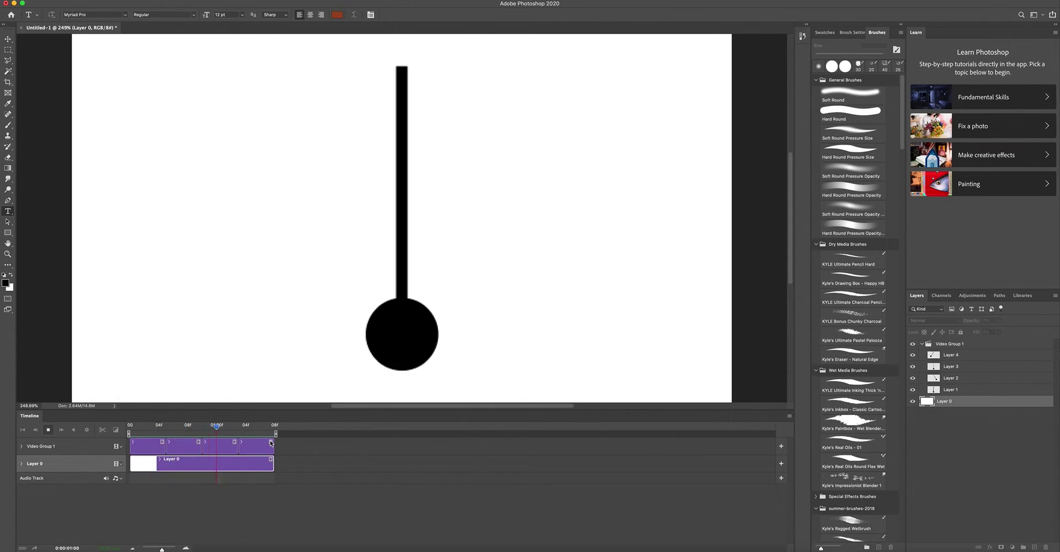
{"action": "mouse_move", "coordinate": [137, 432]}
{"action": "left_mouse_down"}
{"action": "mouse_move", "coordinate": [160, 440]}
{"action": "mouse_move", "coordinate": [129, 426]}
{"action": "left_mouse_up"}
Step: Turn on Loop Playback for the timeline and preview the looping pendulum animation
{"action": "left_click", "coordinate": [87, 430]}
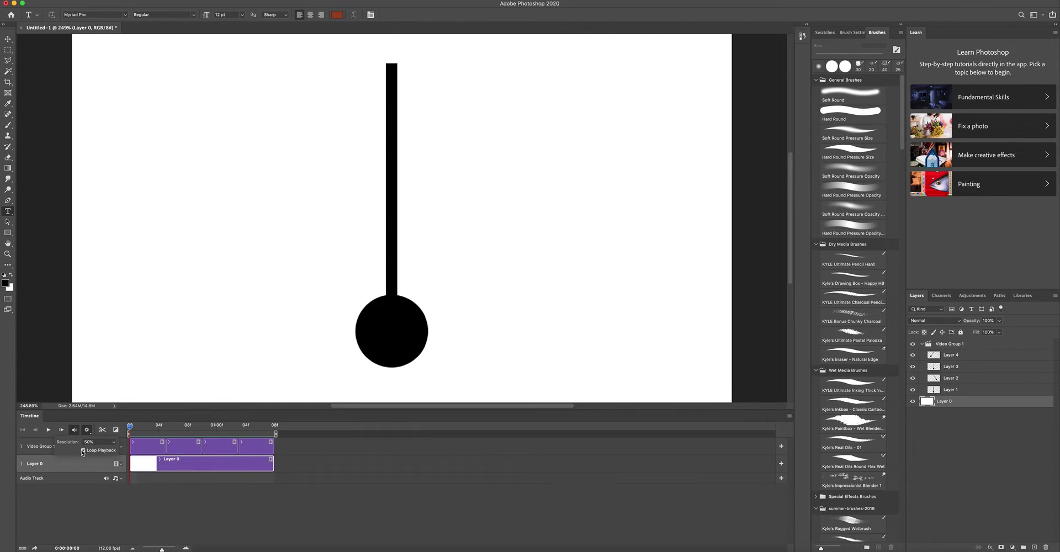
{"action": "left_click", "coordinate": [87, 431]}
{"action": "left_click", "coordinate": [87, 431]}
{"action": "left_click", "coordinate": [83, 452]}
{"action": "key", "text": "space"}
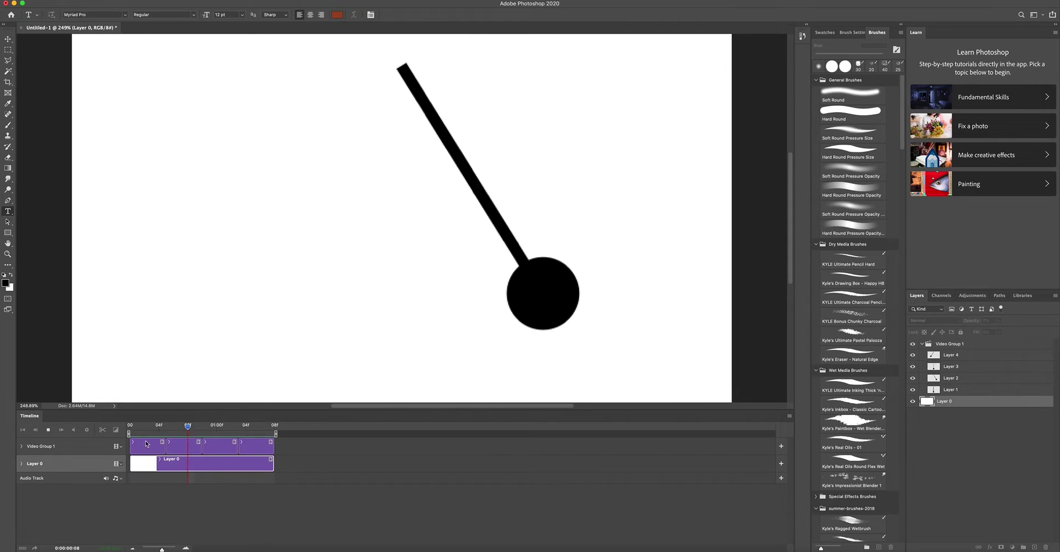
{"action": "left_click", "coordinate": [62, 433]}
{"action": "left_click", "coordinate": [48, 430]}
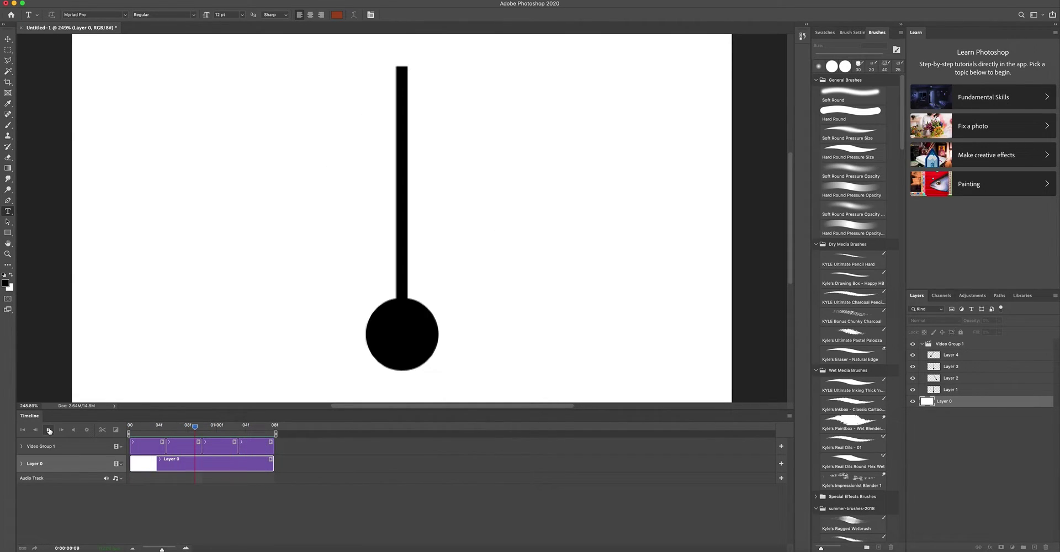
{"action": "left_click", "coordinate": [49, 430]}
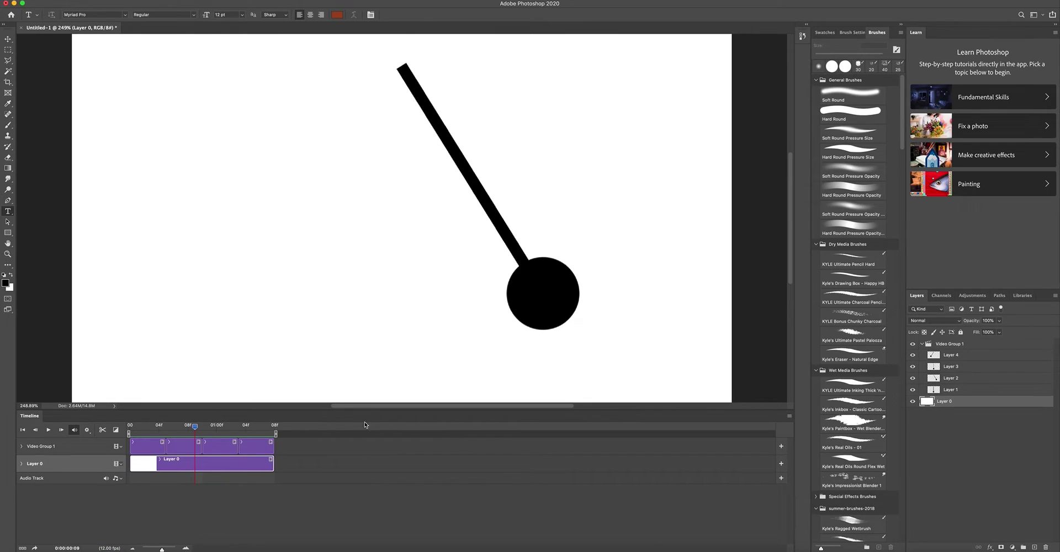
Step: Shift the Layer 2, 3 and 4 clips later to open a gap after the first clip, and extend the Layer 0 clip to their end
{"action": "mouse_move", "coordinate": [158, 430]}
{"action": "left_mouse_down"}
{"action": "mouse_move", "coordinate": [210, 427]}
{"action": "mouse_move", "coordinate": [177, 428]}
{"action": "mouse_move", "coordinate": [206, 427]}
{"action": "mouse_move", "coordinate": [204, 437]}
{"action": "mouse_move", "coordinate": [175, 428]}
{"action": "mouse_move", "coordinate": [259, 423]}
{"action": "mouse_move", "coordinate": [166, 428]}
{"action": "left_mouse_up"}
{"action": "left_click_drag", "start_coordinate": [149, 428], "coordinate": [188, 426]}
{"action": "left_click_drag", "start_coordinate": [198, 427], "coordinate": [166, 436]}
{"action": "left_click", "coordinate": [197, 444]}
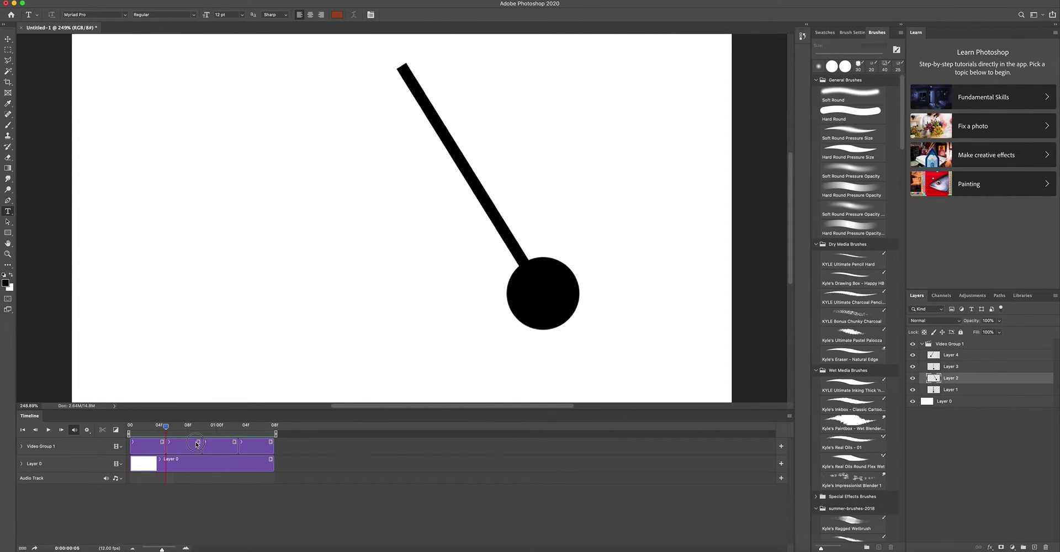
{"action": "left_click", "coordinate": [257, 450], "text": "shift"}
{"action": "left_click_drag", "start_coordinate": [254, 447], "coordinate": [293, 444]}
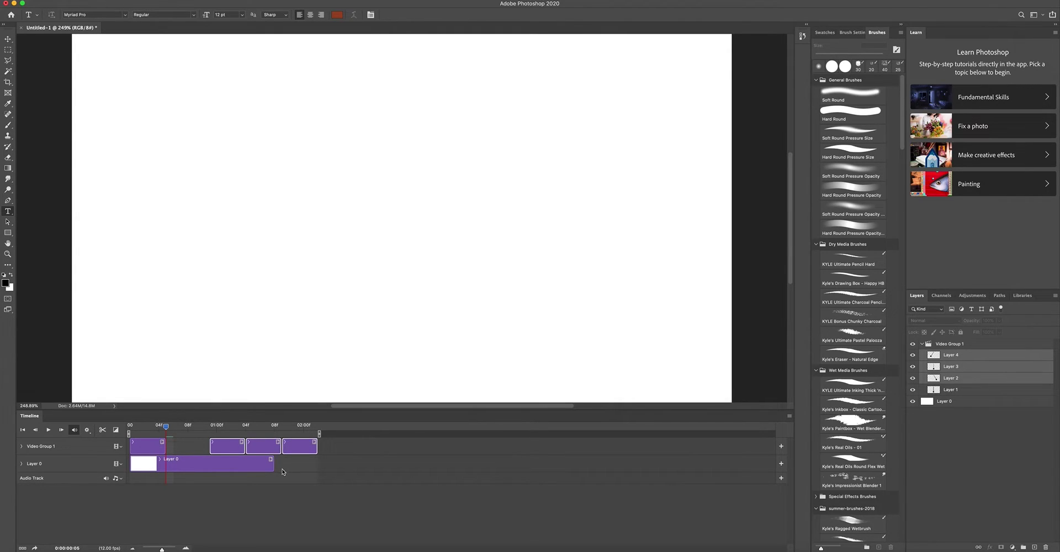
{"action": "left_click_drag", "start_coordinate": [272, 466], "coordinate": [318, 466]}
Step: Duplicate the upright Layer 1 clip into the gap at frame 5 and move the playhead to frame 8
{"action": "left_click", "coordinate": [152, 426]}
{"action": "mouse_move", "coordinate": [152, 428]}
{"action": "left_mouse_down"}
{"action": "mouse_move", "coordinate": [238, 428]}
{"action": "mouse_move", "coordinate": [138, 431]}
{"action": "mouse_move", "coordinate": [219, 434]}
{"action": "mouse_move", "coordinate": [165, 443]}
{"action": "left_mouse_up"}
{"action": "left_click", "coordinate": [142, 452]}
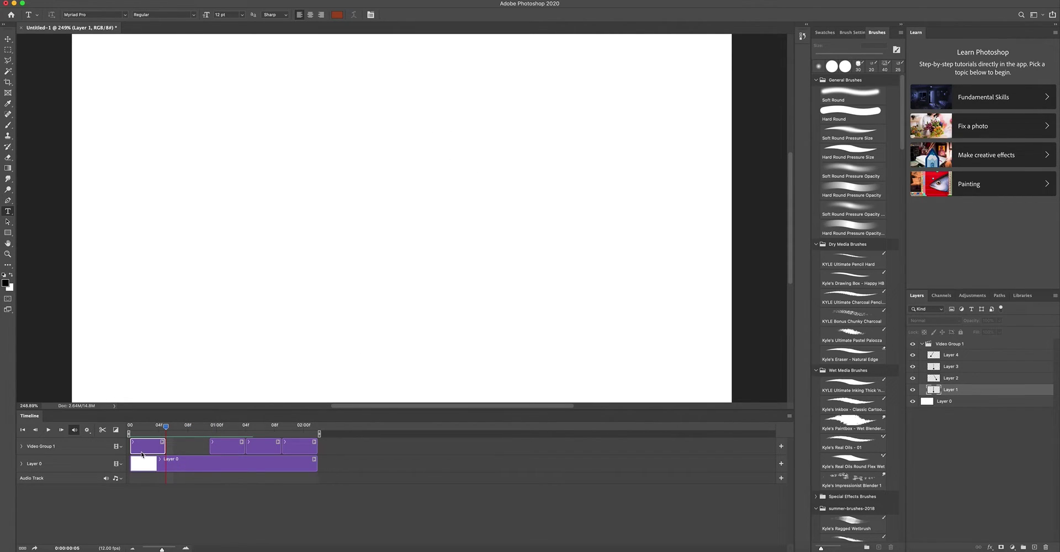
{"action": "key", "text": "ctrl+v"}
{"action": "left_click_drag", "start_coordinate": [167, 427], "coordinate": [188, 427]}
Step: Move the Layer 2, 3 and 4 clips back together against the end of the newly inserted clip
{"action": "left_click", "coordinate": [227, 447]}
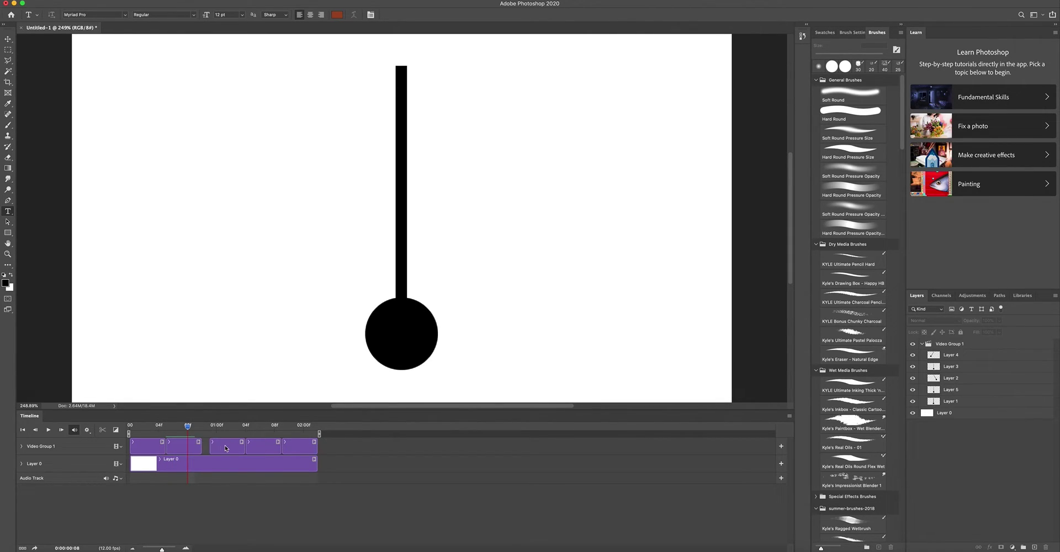
{"action": "left_click", "coordinate": [293, 446], "text": "shift"}
{"action": "left_click_drag", "start_coordinate": [225, 447], "coordinate": [219, 447]}
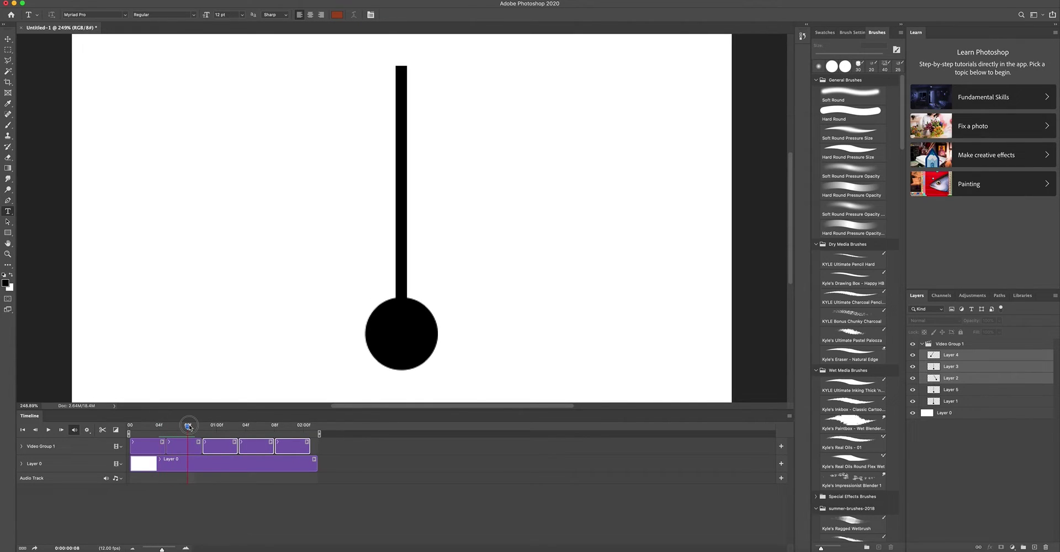
Step: At frame 8, rotate the pendulum on Layer 5 about -14.8° with the transform reference point at the rod's top end
{"action": "left_click", "coordinate": [184, 450]}
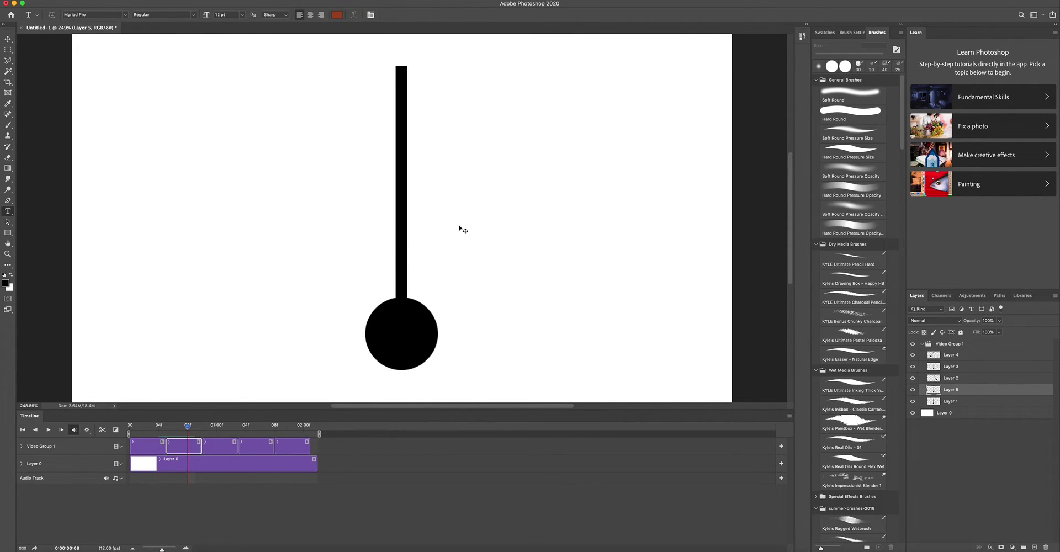
{"action": "key", "text": "super+t"}
{"action": "left_click_drag", "start_coordinate": [401, 218], "coordinate": [401, 66]}
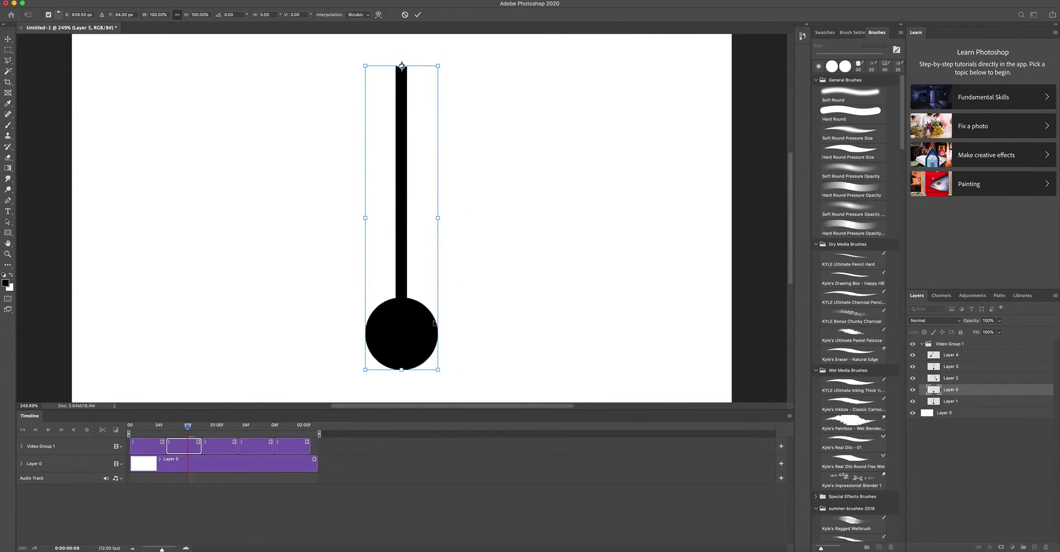
{"action": "left_click_drag", "start_coordinate": [476, 370], "coordinate": [536, 348]}
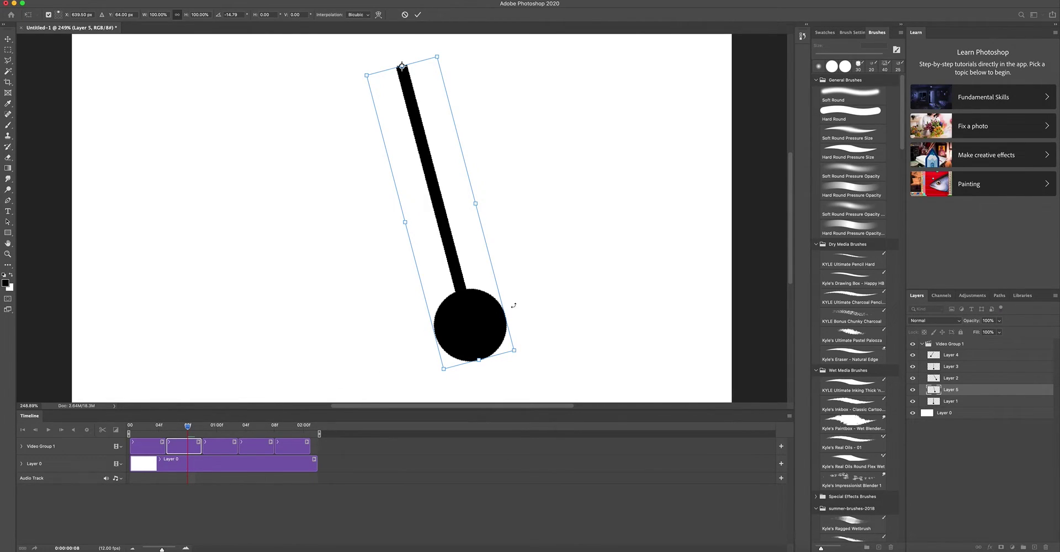
{"action": "key", "text": "Return"}
{"action": "key", "text": "t"}
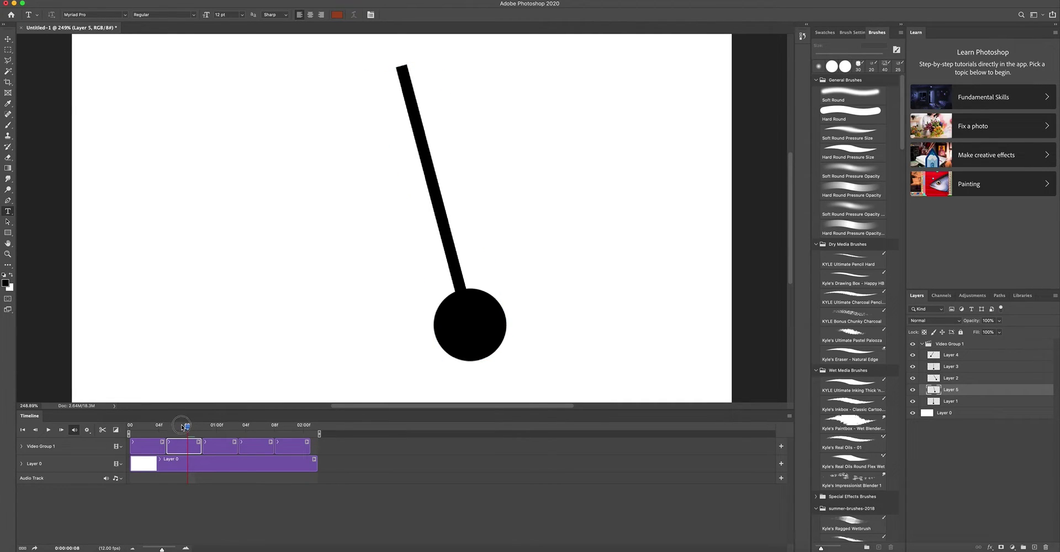
Step: Play the animation from the first frame and scrub to frames 7 and 8 to check the in-between pendulum pose
{"action": "left_click_drag", "start_coordinate": [191, 417], "coordinate": [181, 428]}
{"action": "left_click_drag", "start_coordinate": [26, 431], "coordinate": [50, 550]}
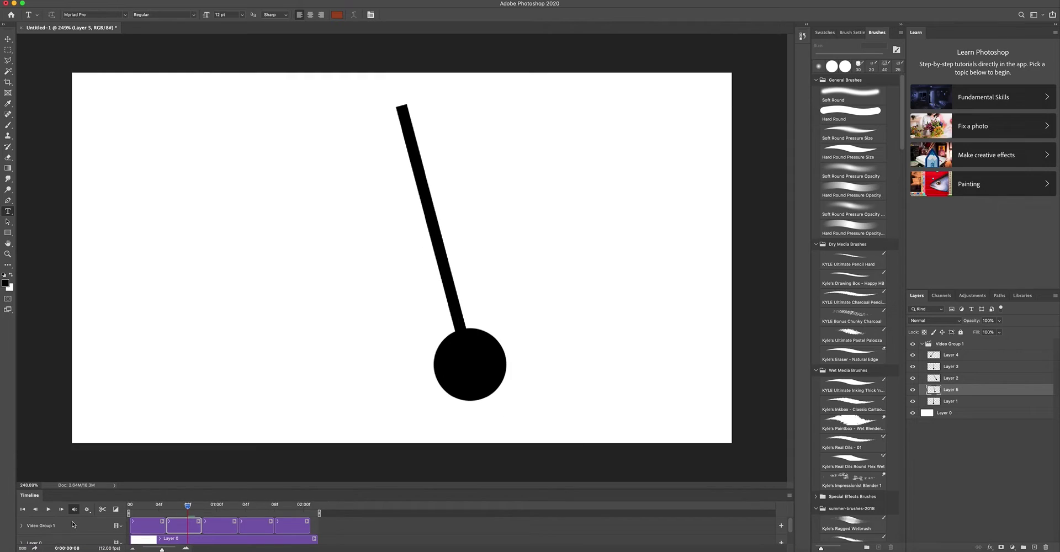
{"action": "left_click_drag", "start_coordinate": [132, 490], "coordinate": [151, 386]}
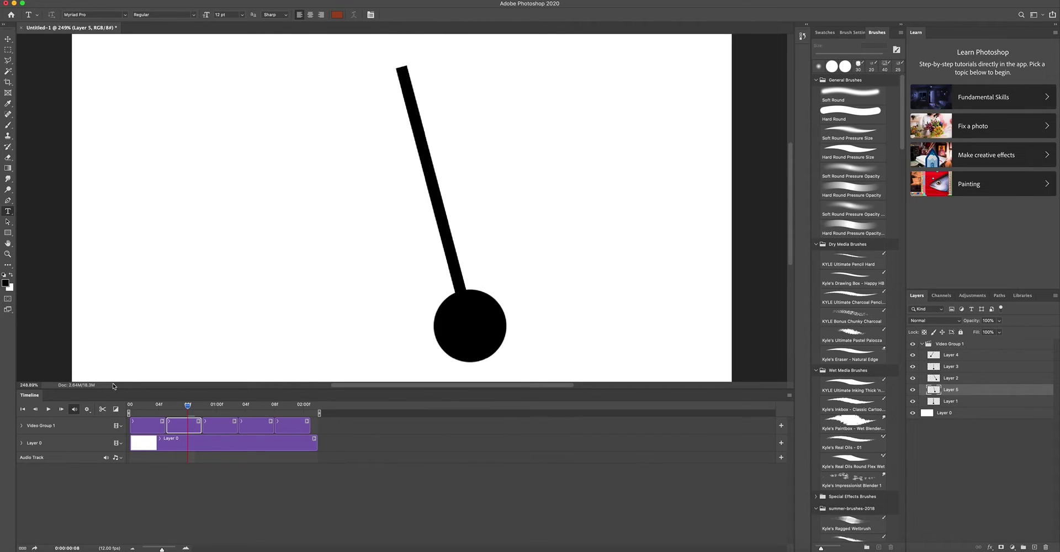
{"action": "left_click_drag", "start_coordinate": [113, 389], "coordinate": [108, 415]}
{"action": "left_click_drag", "start_coordinate": [188, 431], "coordinate": [129, 434]}
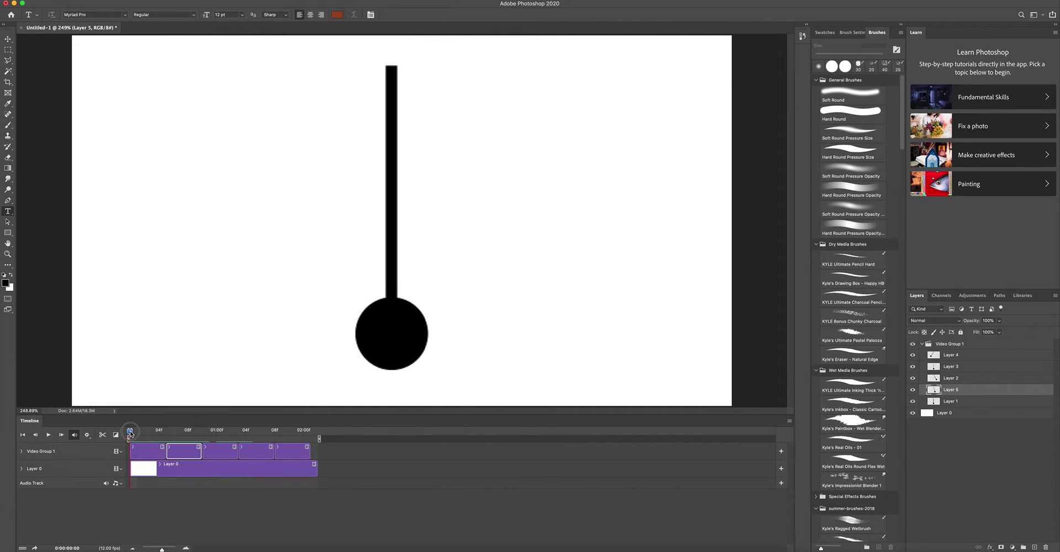
{"action": "left_click", "coordinate": [48, 434]}
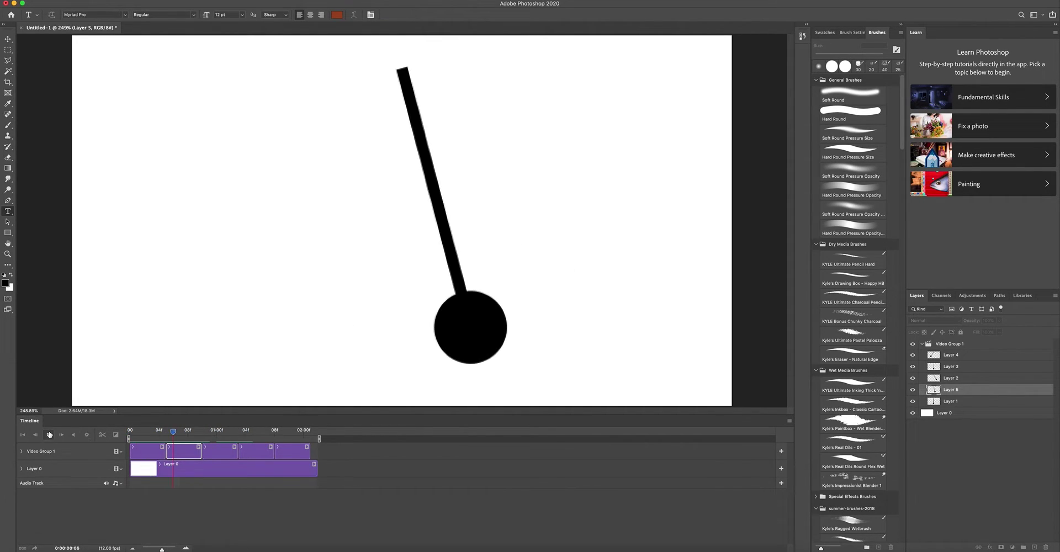
{"action": "left_click", "coordinate": [48, 435]}
{"action": "left_click_drag", "start_coordinate": [160, 430], "coordinate": [180, 432]}
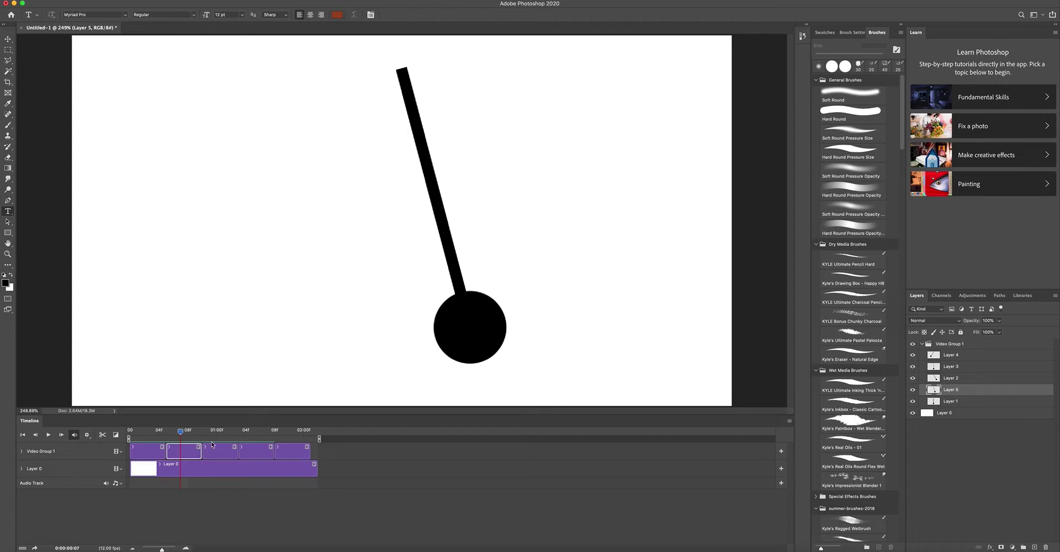
{"action": "left_click_drag", "start_coordinate": [181, 434], "coordinate": [185, 431]}
{"action": "mouse_move", "coordinate": [183, 432]}
{"action": "left_mouse_down"}
{"action": "mouse_move", "coordinate": [160, 432]}
{"action": "mouse_move", "coordinate": [188, 432]}
{"action": "left_mouse_up"}
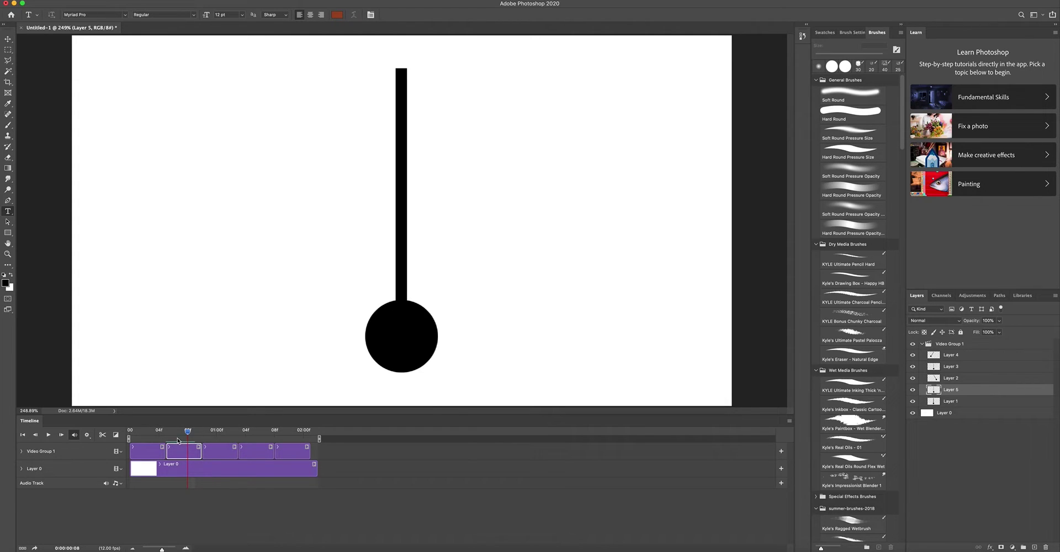
Step: Set the onion skin options to show 5 frames before and 5 frames after
{"action": "left_click", "coordinate": [790, 421]}
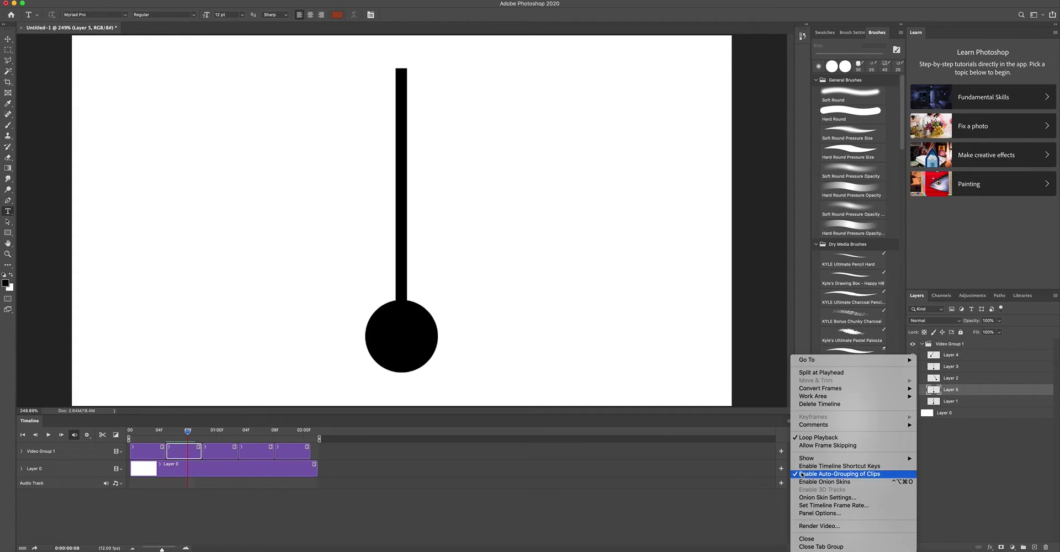
{"action": "left_click", "coordinate": [871, 501]}
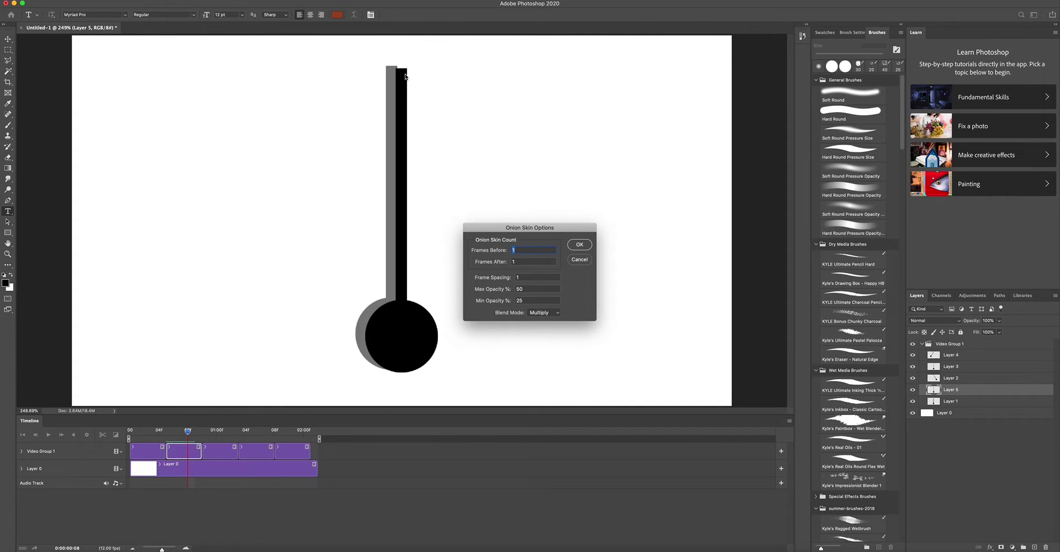
{"action": "left_click_drag", "start_coordinate": [529, 251], "coordinate": [457, 250]}
{"action": "type", "text": "5"}
{"action": "key", "text": "Tab"}
{"action": "type", "text": "5"}
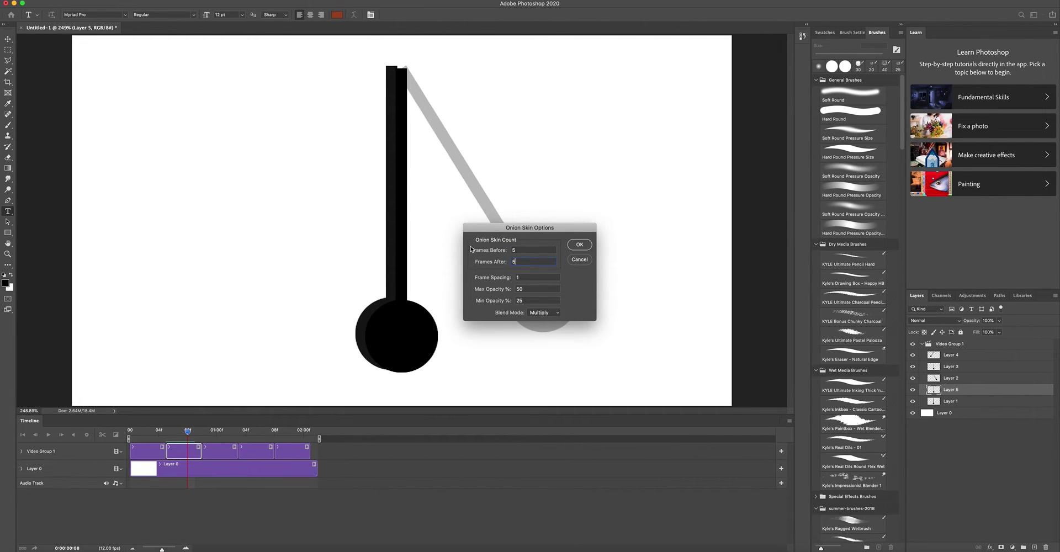
{"action": "left_click", "coordinate": [576, 244]}
Step: At frame 5, rotate the Layer 5 pendulum to about -16.5° around the rod's top end and align that end with the Layer 1 pendulum's
{"action": "mouse_move", "coordinate": [165, 434]}
{"action": "left_mouse_down"}
{"action": "mouse_move", "coordinate": [127, 440]}
{"action": "mouse_move", "coordinate": [169, 447]}
{"action": "left_mouse_up"}
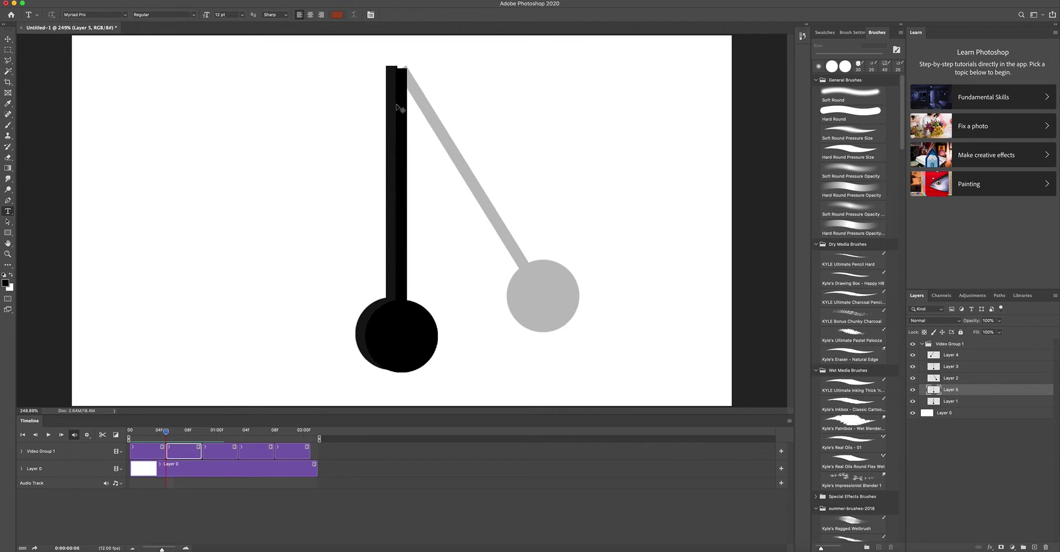
{"action": "key", "text": "ctrl+t"}
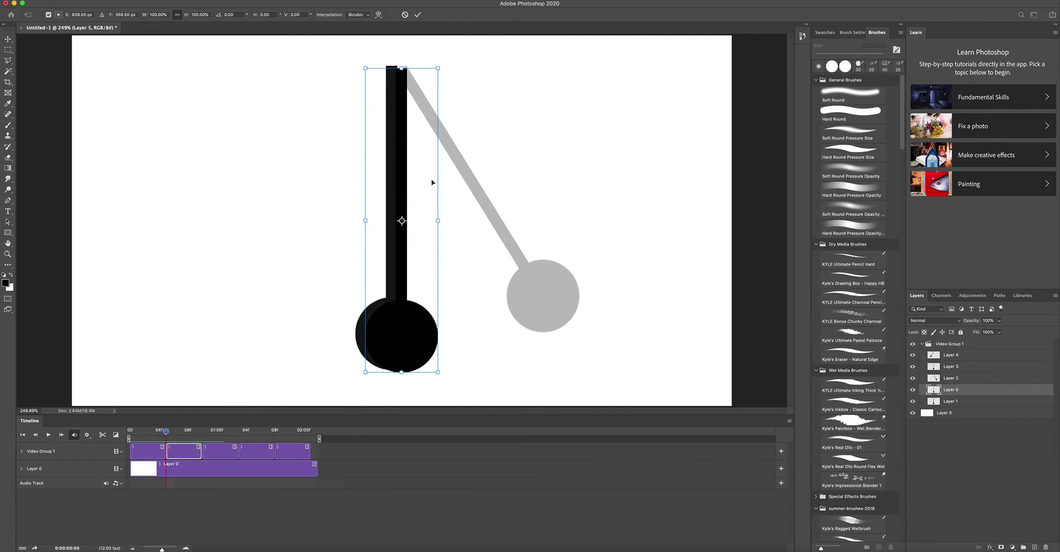
{"action": "left_click_drag", "start_coordinate": [402, 220], "coordinate": [402, 69]}
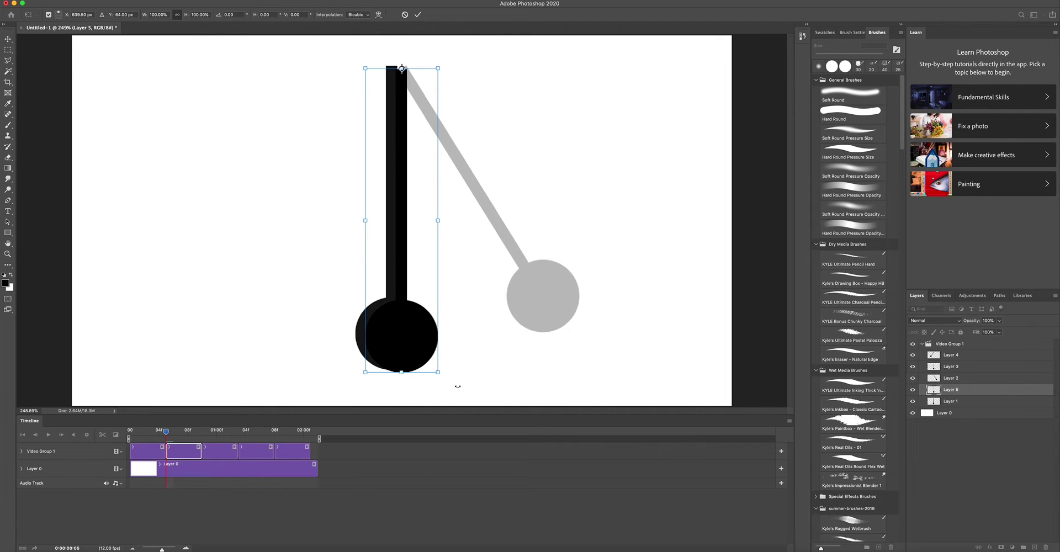
{"action": "left_click_drag", "start_coordinate": [468, 379], "coordinate": [538, 359]}
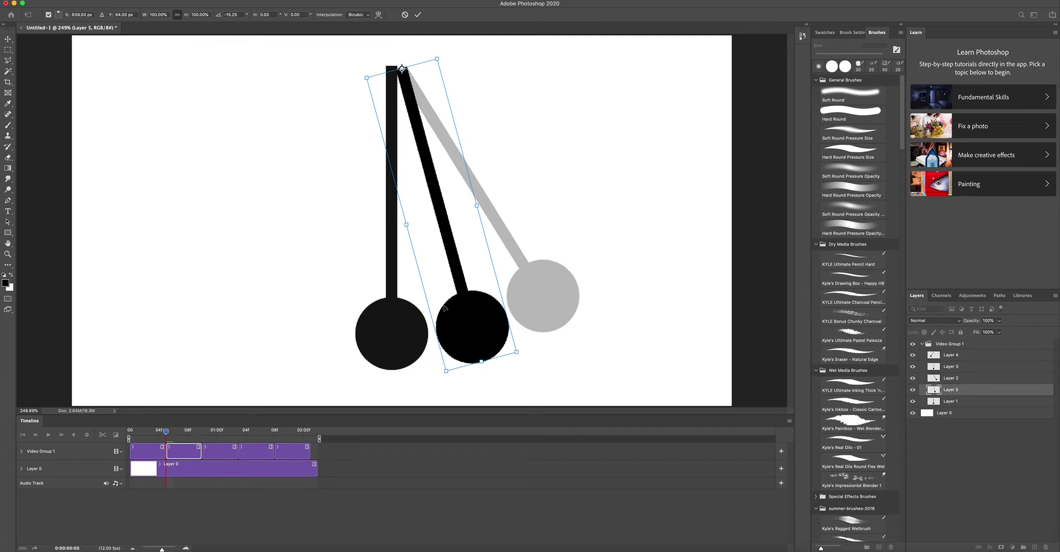
{"action": "left_click_drag", "start_coordinate": [475, 324], "coordinate": [465, 323]}
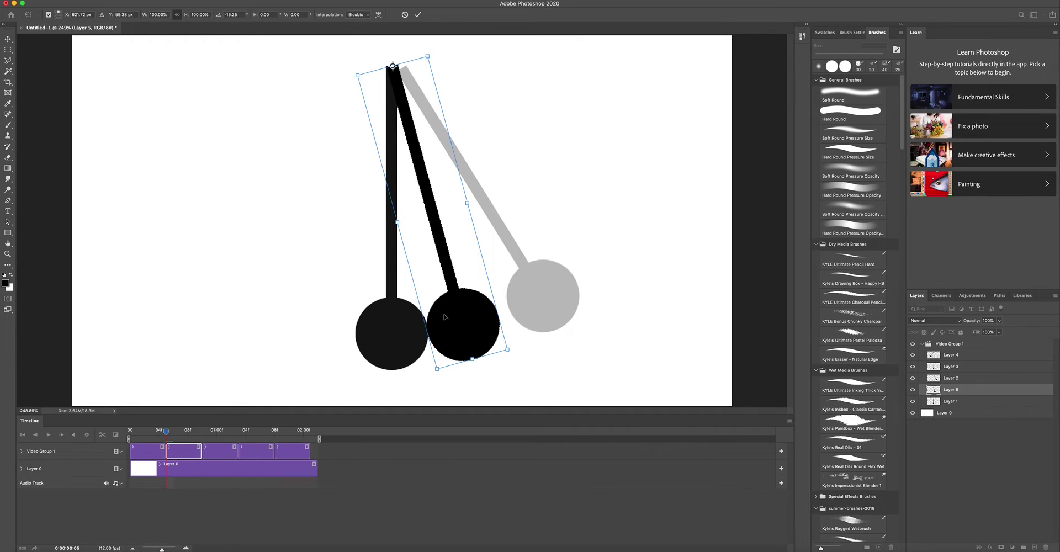
{"action": "left_click_drag", "start_coordinate": [518, 360], "coordinate": [525, 359]}
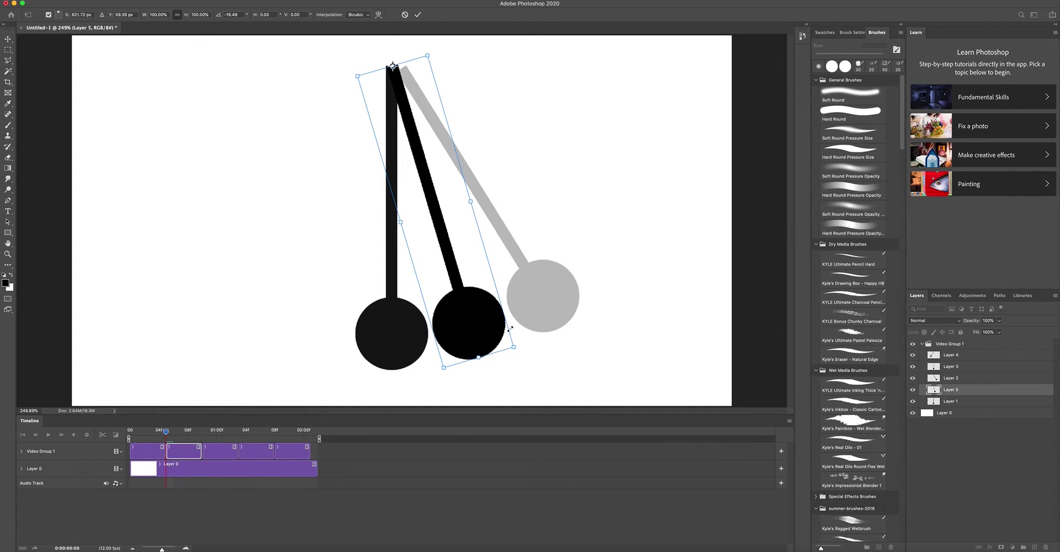
{"action": "key", "text": "Return"}
{"action": "key", "text": "t"}
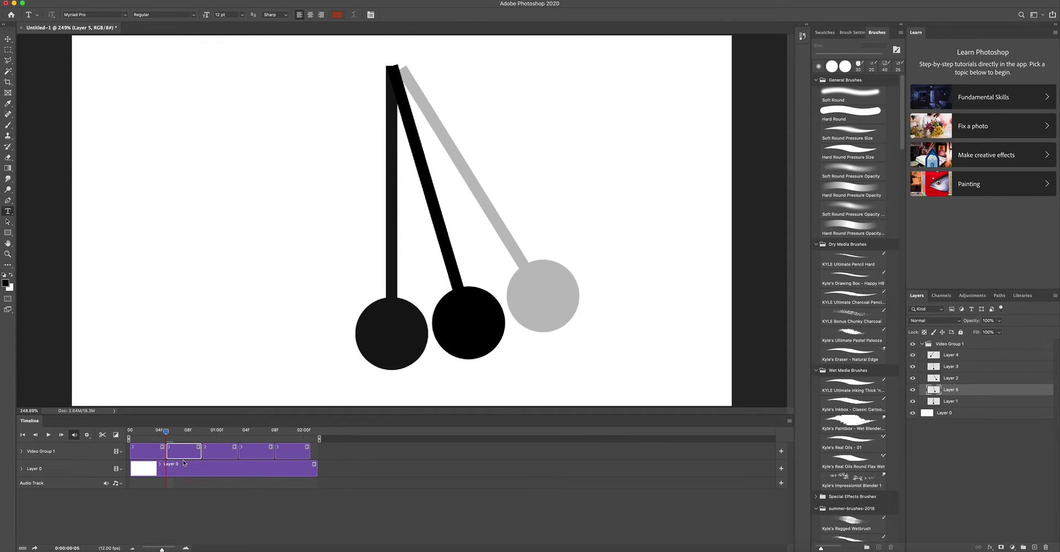
Step: Trim the Layer 0 background clip to end with the last pendulum clip, and play the animation
{"action": "left_click_drag", "start_coordinate": [187, 432], "coordinate": [151, 432]}
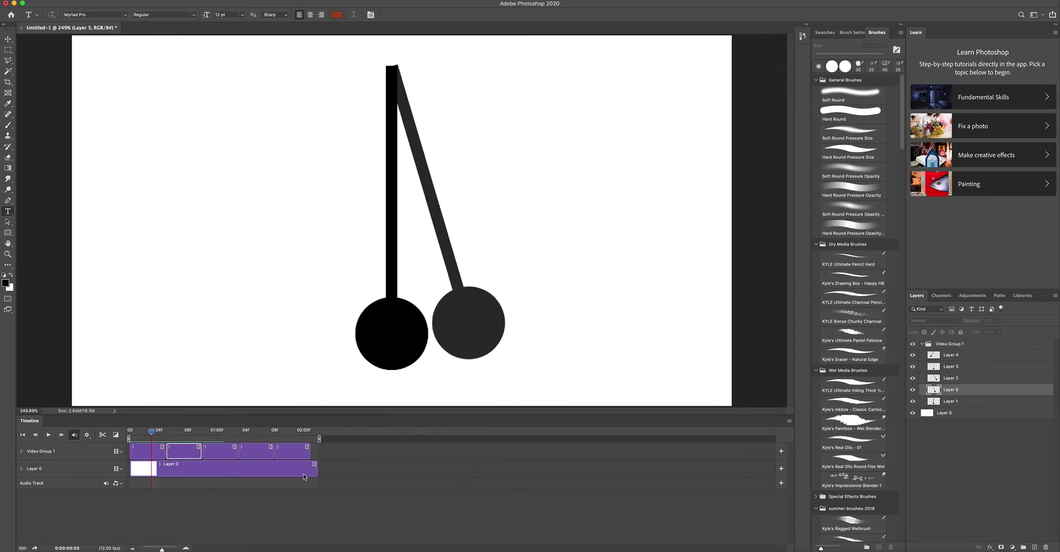
{"action": "left_click_drag", "start_coordinate": [316, 469], "coordinate": [310, 469]}
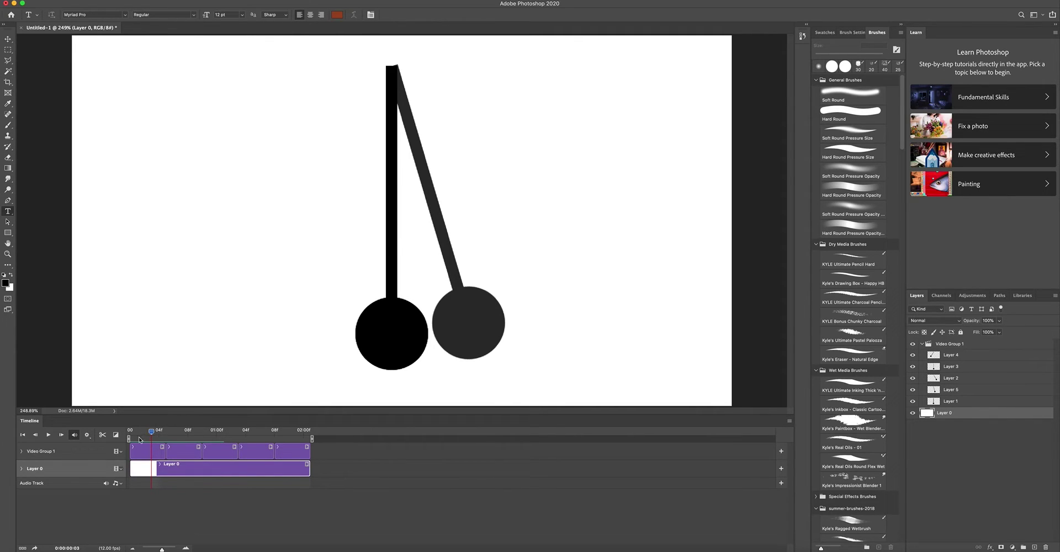
{"action": "key", "text": "space"}
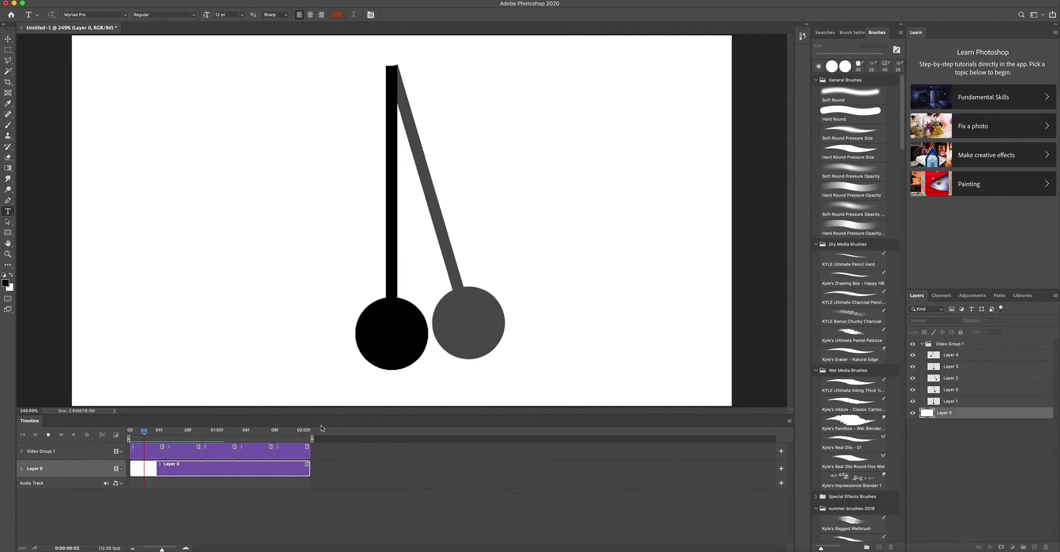
{"action": "key", "text": "space"}
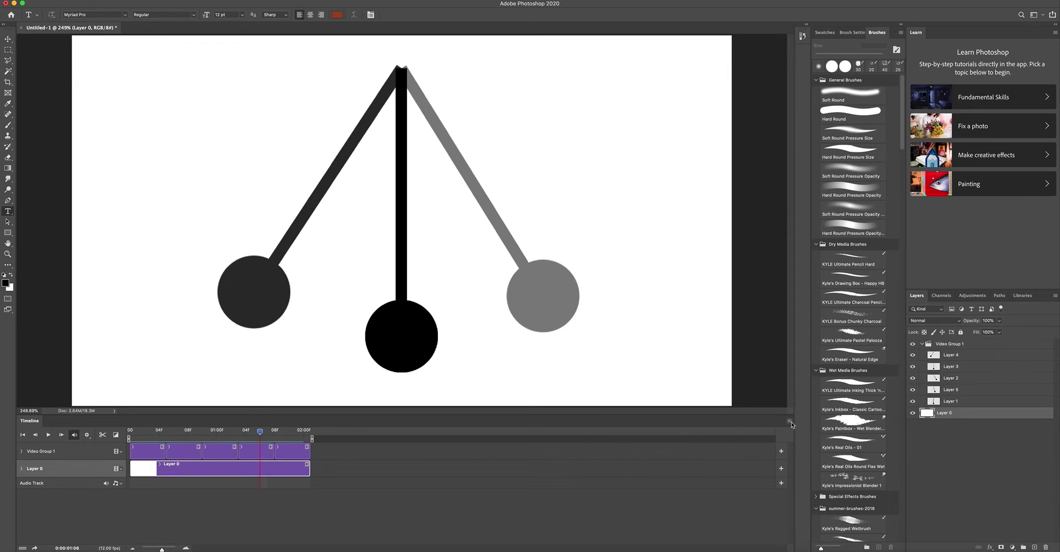
Step: Turn off onion skins and play the animation from the first frame
{"action": "left_click", "coordinate": [789, 421]}
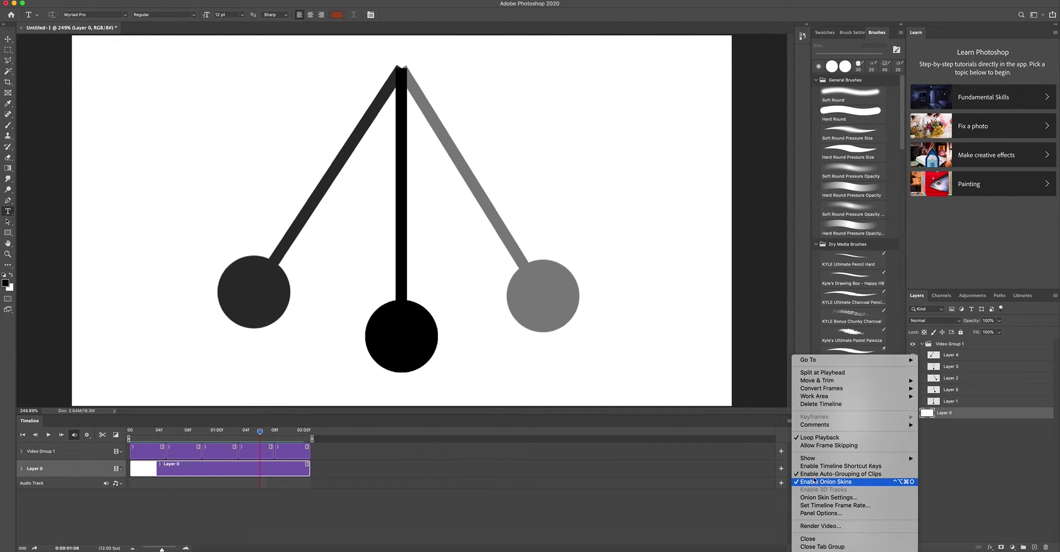
{"action": "left_click", "coordinate": [844, 482]}
{"action": "left_click_drag", "start_coordinate": [152, 431], "coordinate": [130, 431]}
{"action": "key", "text": "space"}
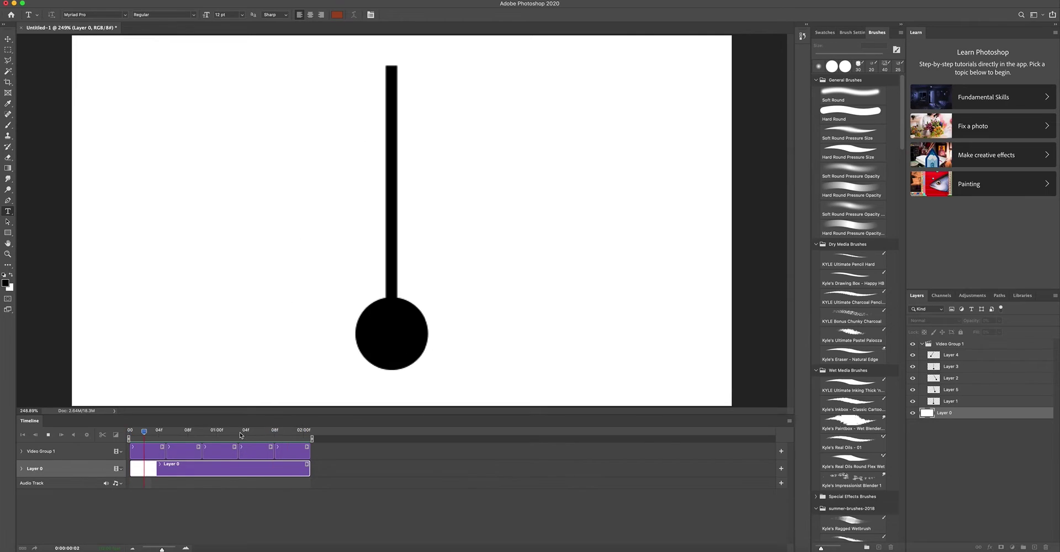
{"action": "key", "text": "space"}
Step: Trim the end of the Layer 5 in-between clip to frame 7
{"action": "left_click", "coordinate": [189, 435]}
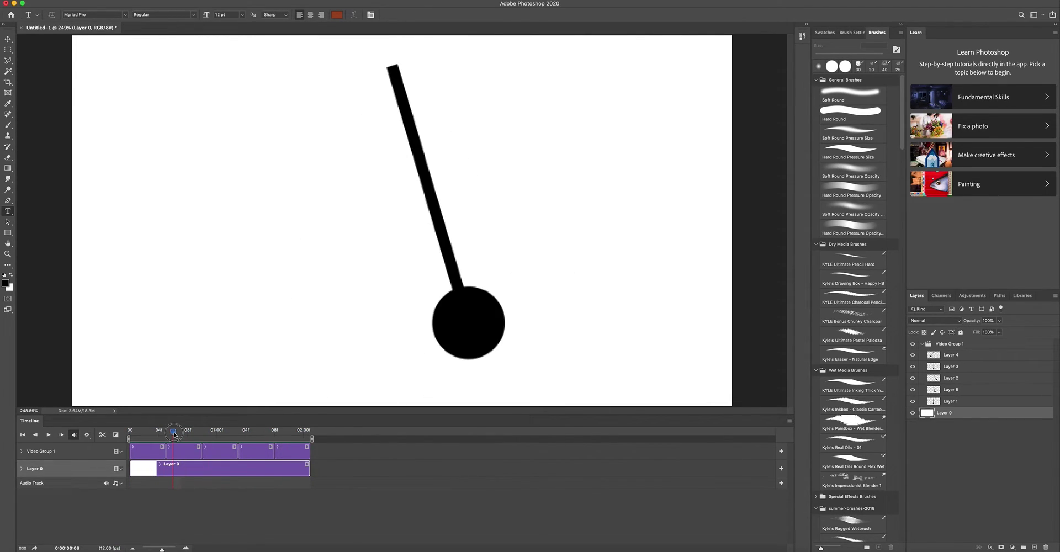
{"action": "left_click", "coordinate": [200, 450]}
{"action": "mouse_move", "coordinate": [187, 435]}
{"action": "left_mouse_down"}
{"action": "mouse_move", "coordinate": [161, 436]}
{"action": "mouse_move", "coordinate": [184, 439]}
{"action": "left_mouse_up"}
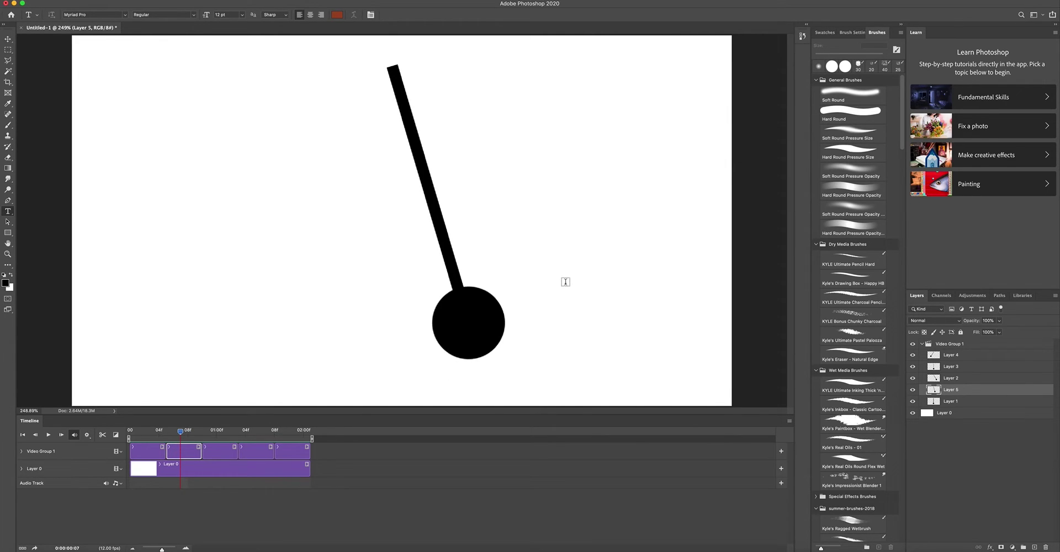
{"action": "left_click_drag", "start_coordinate": [199, 450], "coordinate": [181, 451]}
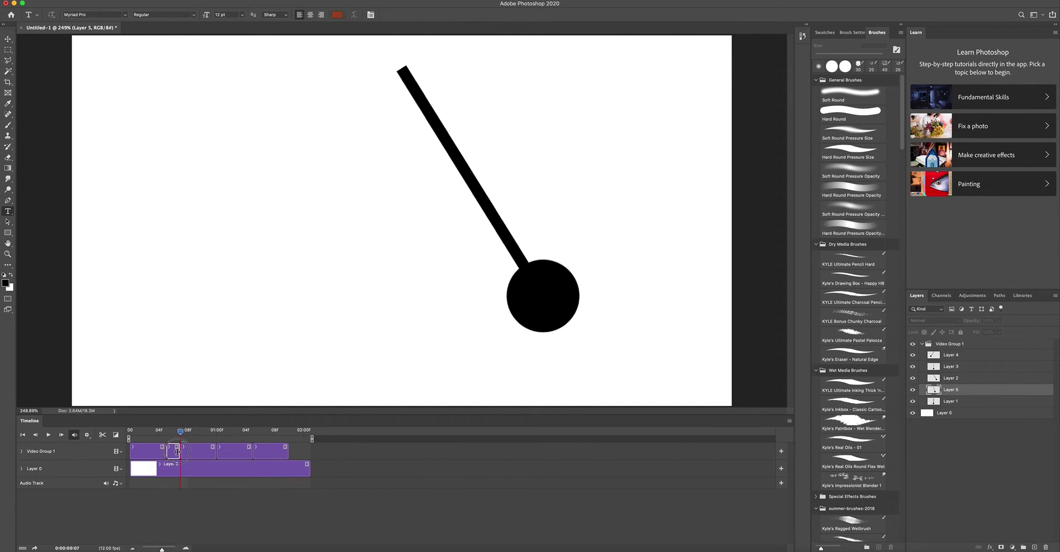
Step: Shorten the Layer 0 background clip to the end of the last pendulum clip and play the animation from the start
{"action": "left_click_drag", "start_coordinate": [308, 470], "coordinate": [289, 469]}
{"action": "left_click_drag", "start_coordinate": [190, 434], "coordinate": [134, 436]}
{"action": "key", "text": "space"}
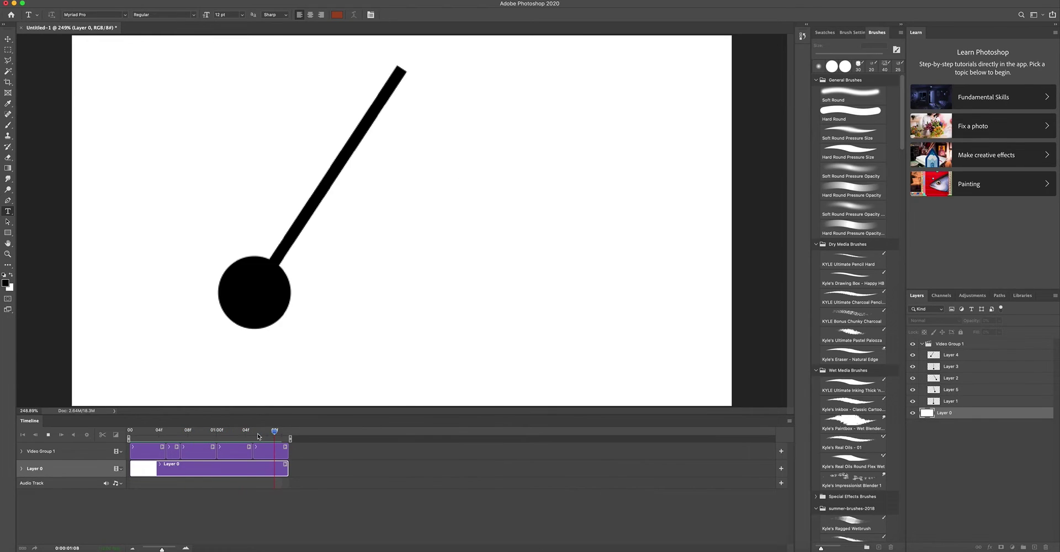
{"action": "key", "text": "space"}
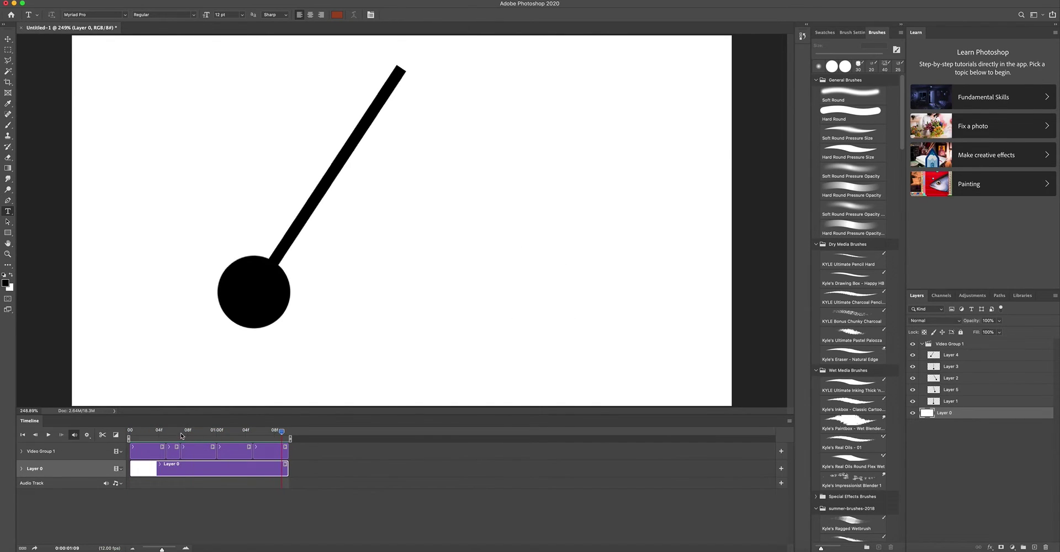
Step: Scrub across the Layer 5 and Layer 2 clips and on to frame 01:01 to check the in-between poses
{"action": "left_click_drag", "start_coordinate": [181, 435], "coordinate": [212, 443]}
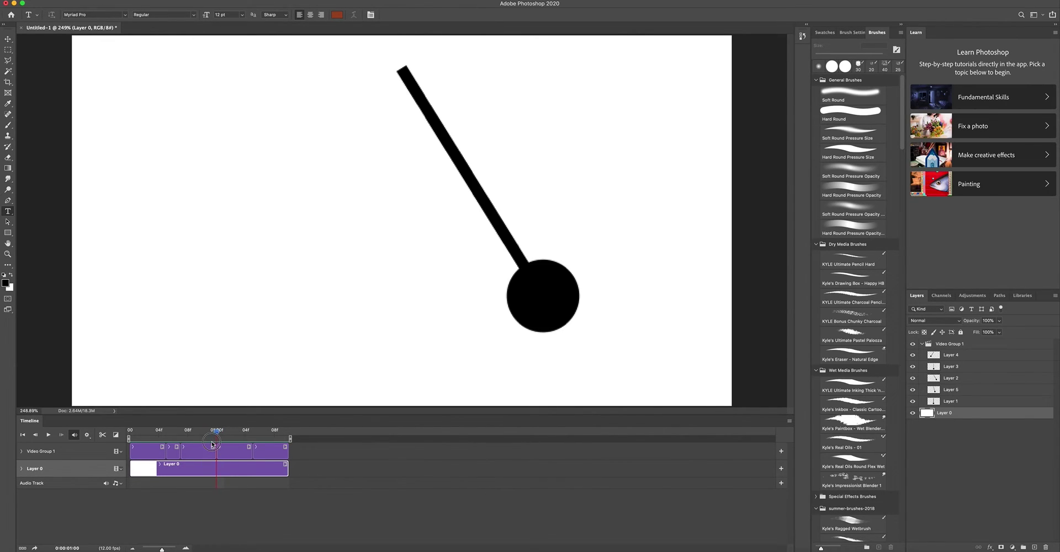
{"action": "left_click", "coordinate": [300, 458]}
{"action": "left_click_drag", "start_coordinate": [217, 432], "coordinate": [159, 440]}
{"action": "mouse_move", "coordinate": [158, 439]}
{"action": "left_mouse_down"}
{"action": "mouse_move", "coordinate": [195, 438]}
{"action": "mouse_move", "coordinate": [173, 439]}
{"action": "left_mouse_up"}
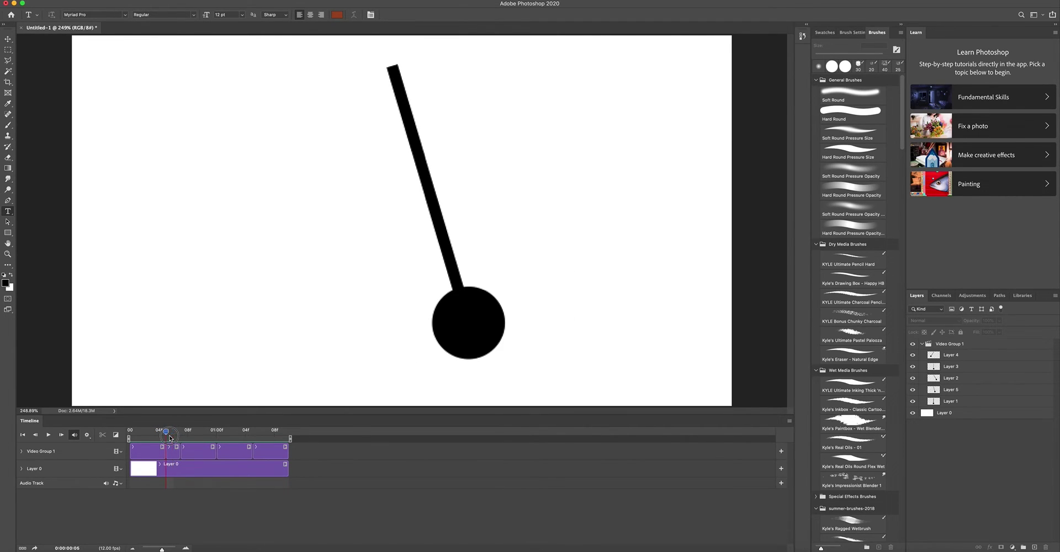
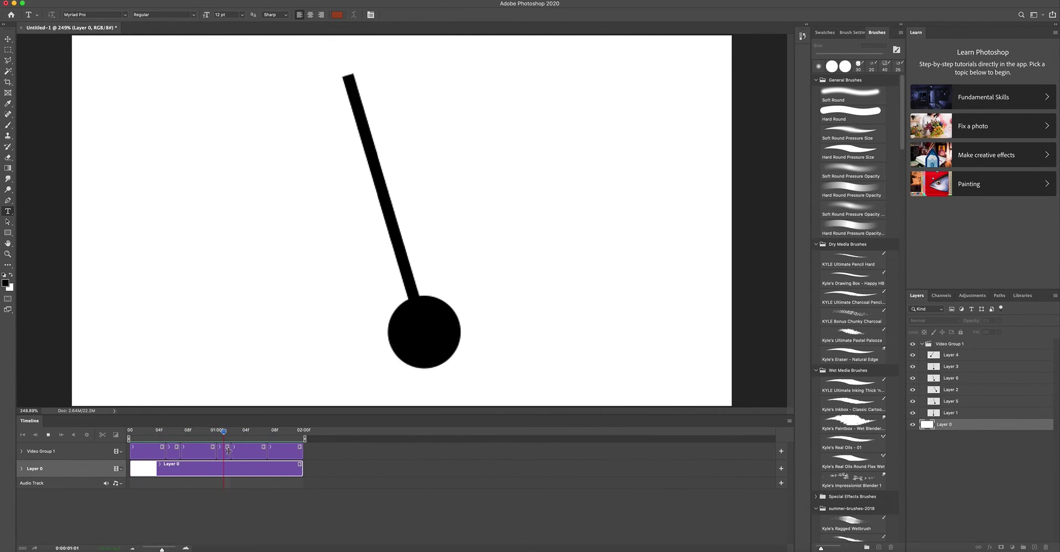
{"action": "key", "text": "space"}
{"action": "left_click_drag", "start_coordinate": [188, 430], "coordinate": [223, 431]}
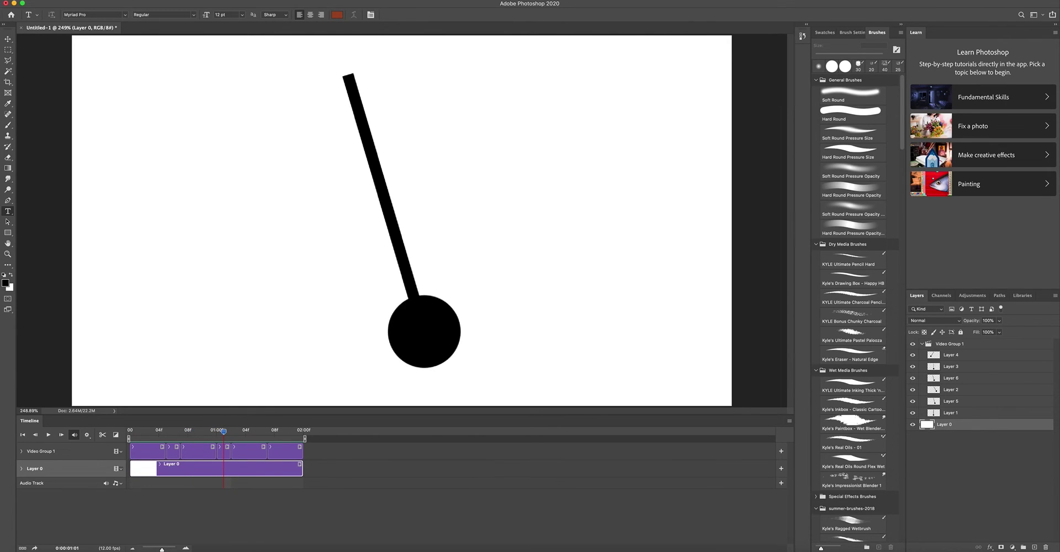
Step: Undo the clip edits back through the duplication of the misplaced in-between pendulum
{"action": "left_click", "coordinate": [87, 0]}
{"action": "mouse_move", "coordinate": [107, 0]}
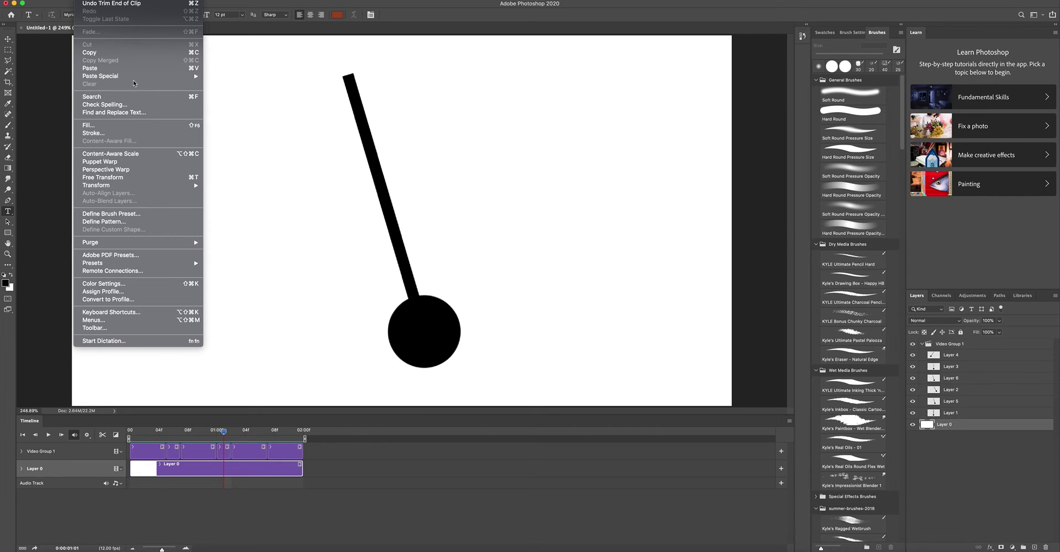
{"action": "mouse_move", "coordinate": [135, 80]}
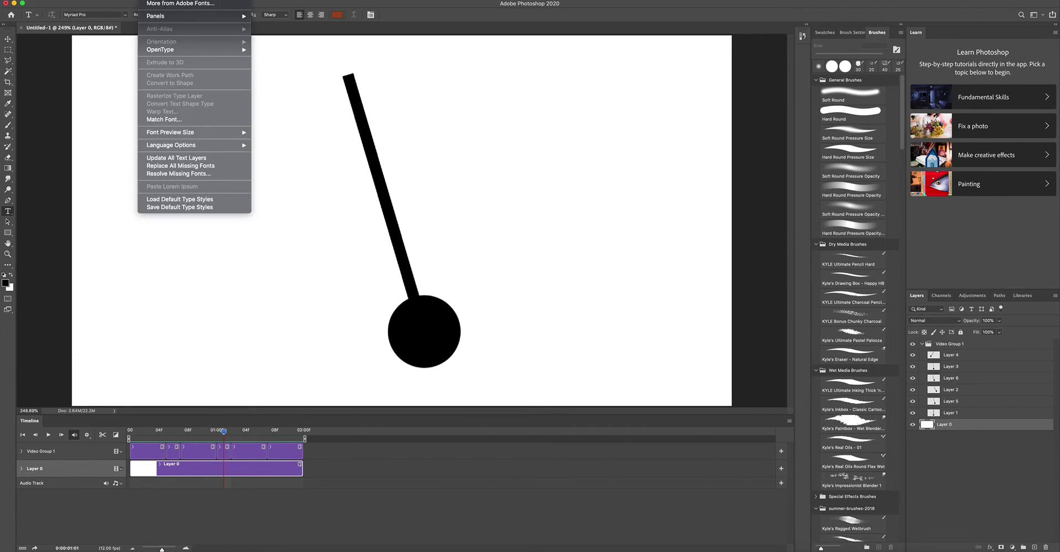
{"action": "left_click", "coordinate": [318, 487]}
{"action": "left_click", "coordinate": [229, 454]}
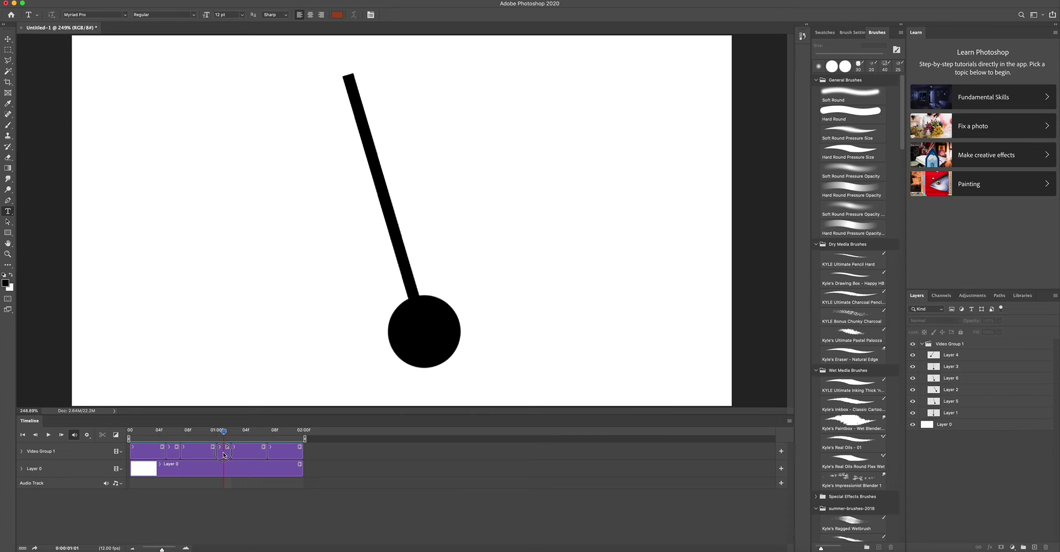
{"action": "left_click", "coordinate": [287, 454]}
{"action": "left_click", "coordinate": [388, 449]}
{"action": "key", "text": "super+z"}
{"action": "key", "text": "super+z"}
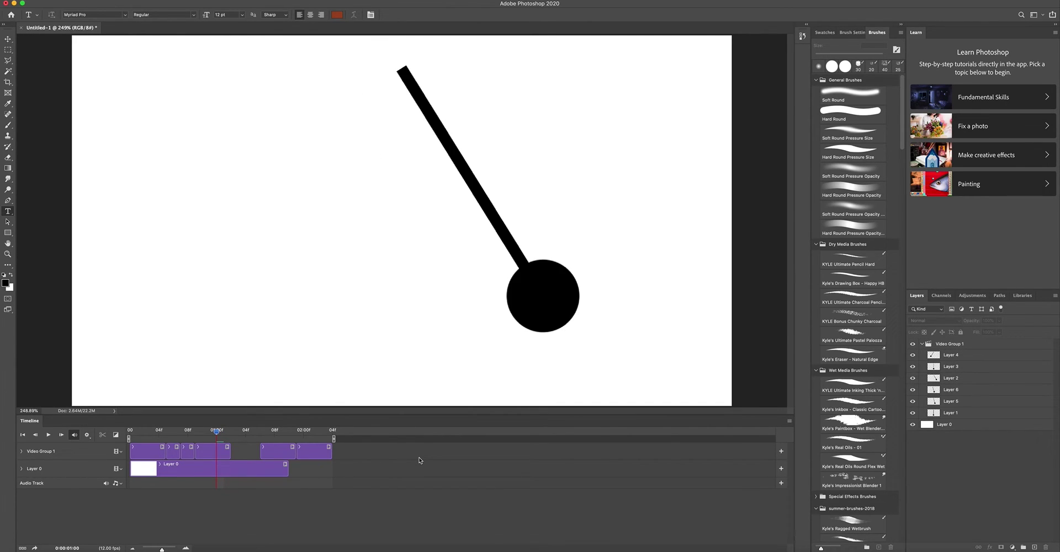
{"action": "key", "text": "super+z"}
Step: Paste the copied Layer 5 in-between pendulum in place and move the new clip directly after the Layer 2 clip
{"action": "left_click", "coordinate": [172, 454]}
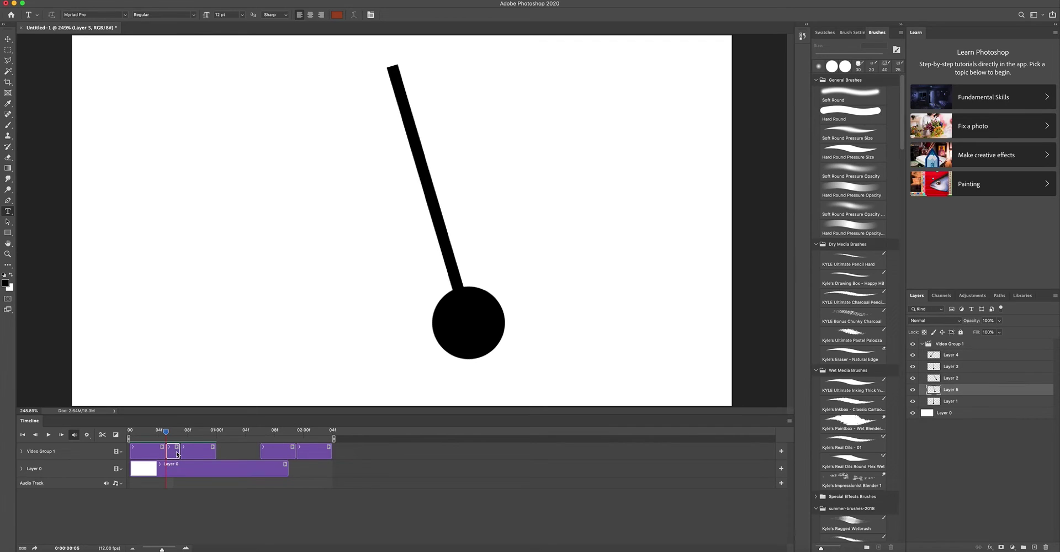
{"action": "left_click", "coordinate": [215, 430]}
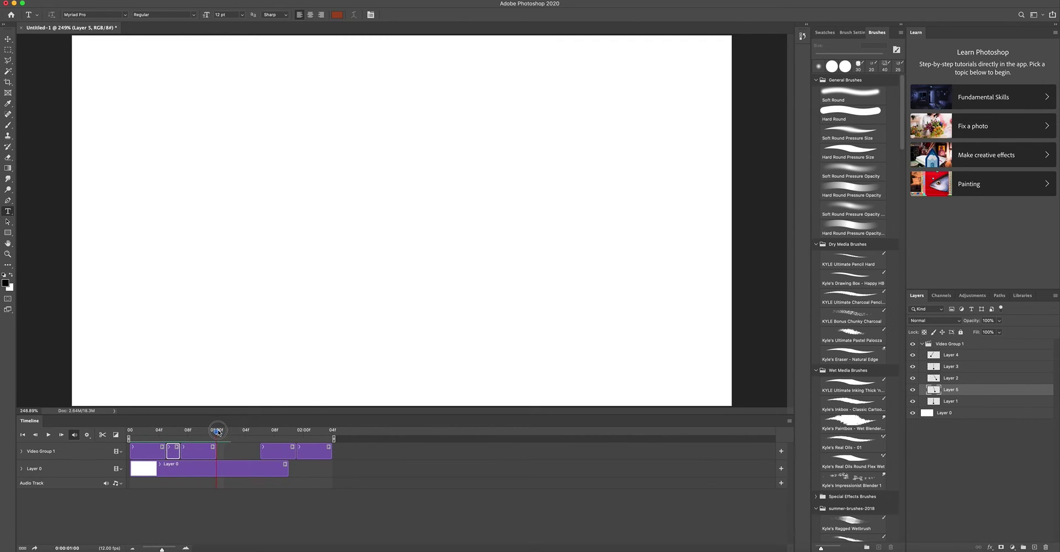
{"action": "left_click", "coordinate": [85, 0]}
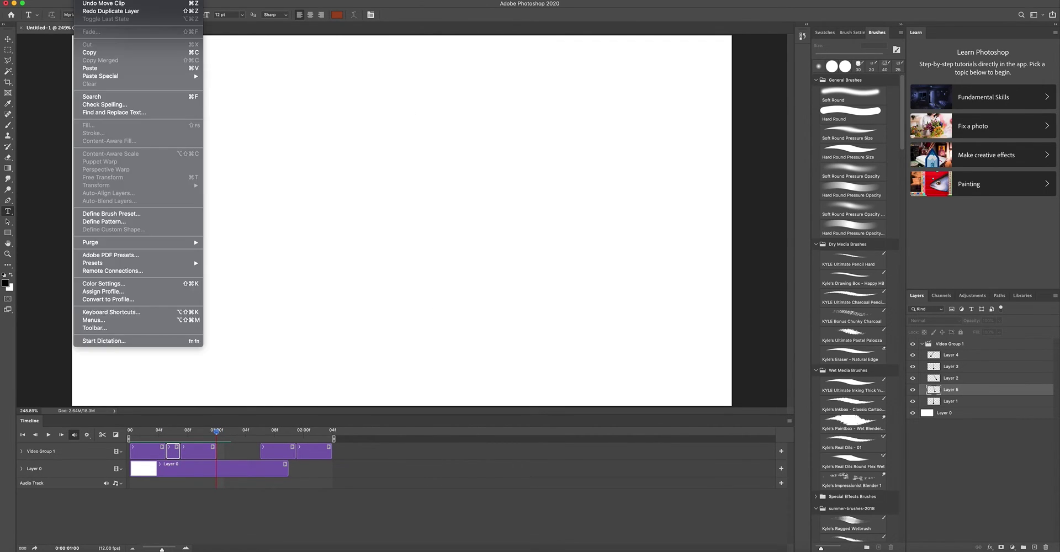
{"action": "mouse_move", "coordinate": [101, 81]}
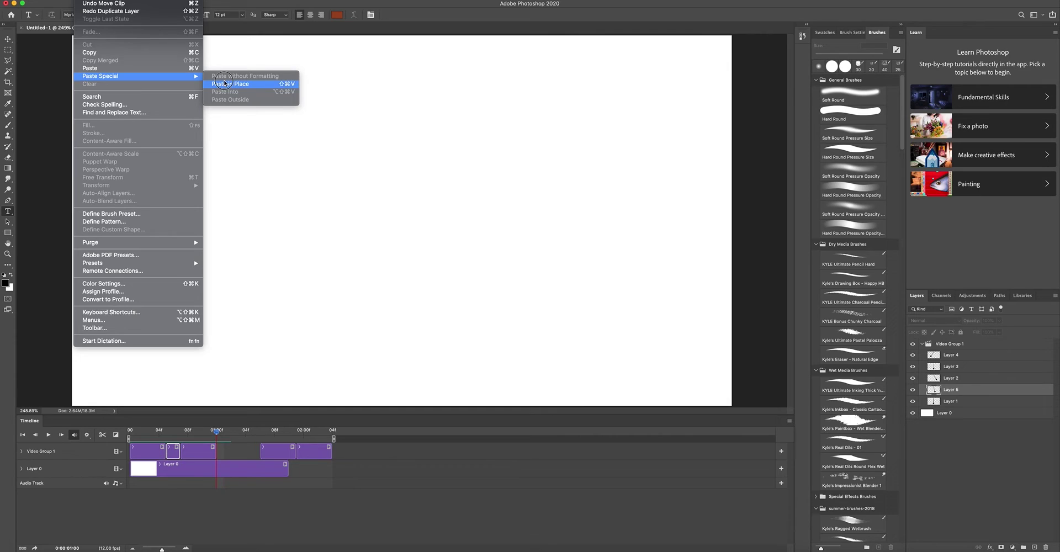
{"action": "left_click", "coordinate": [227, 84]}
{"action": "left_click", "coordinate": [188, 430]}
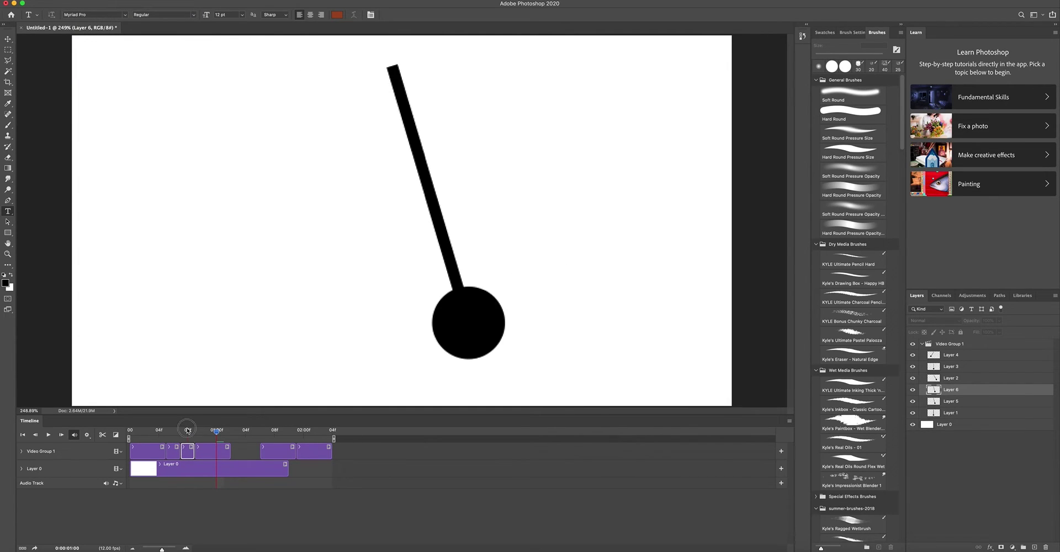
{"action": "left_click_drag", "start_coordinate": [188, 433], "coordinate": [247, 452]}
{"action": "left_click", "coordinate": [248, 448]}
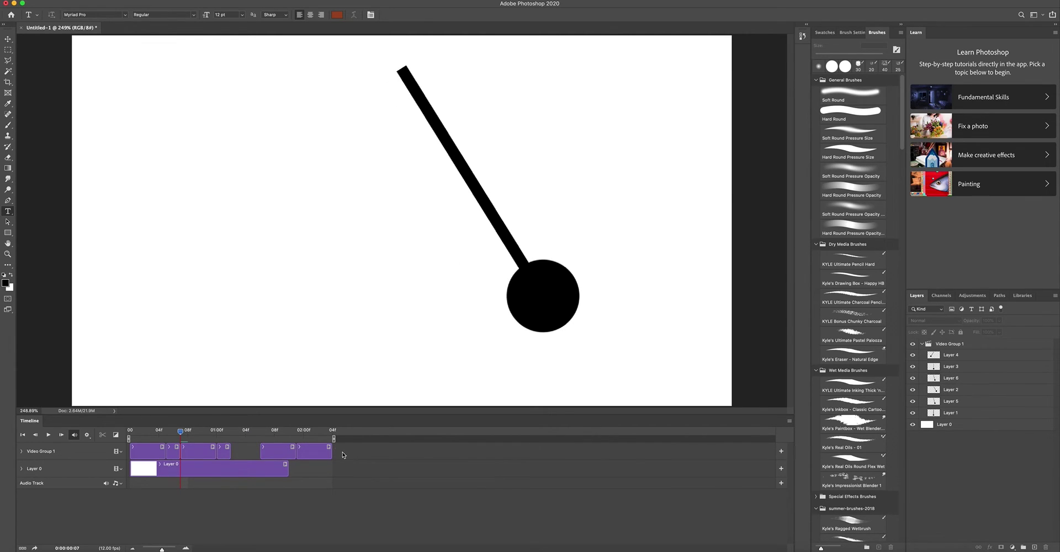
Step: Move the Layer 3 and Layer 4 clips against the end of the Layer 6 clip and extend the Layer 0 background clip to match
{"action": "left_click", "coordinate": [307, 455]}
{"action": "left_click", "coordinate": [280, 457], "text": "shift"}
{"action": "left_click_drag", "start_coordinate": [265, 454], "coordinate": [303, 468]}
{"action": "key", "text": "space"}
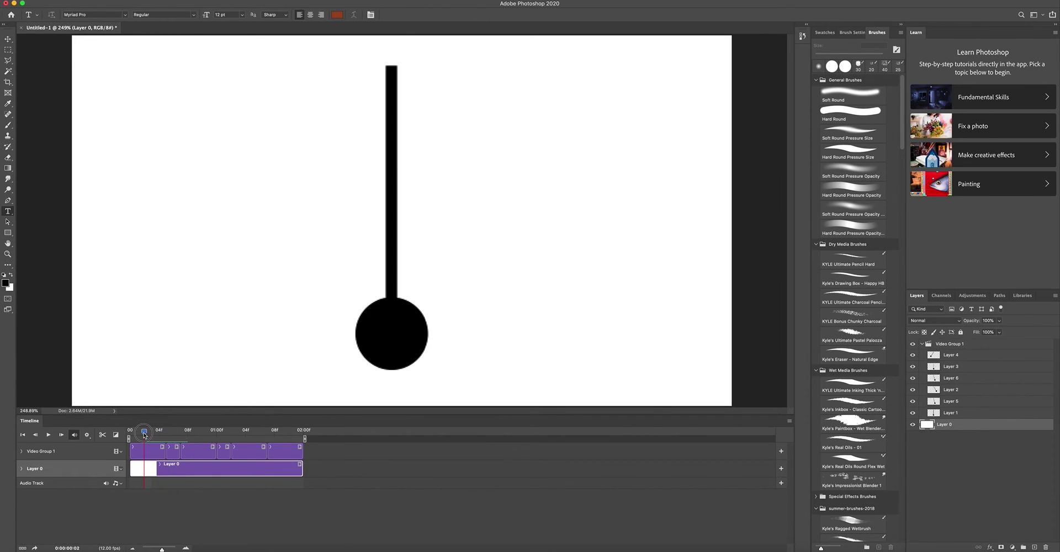
Step: Move the playhead to frame 07, at the start of the Layer 2 clip, and enable onion skins for the timeline
{"action": "left_click", "coordinate": [187, 430]}
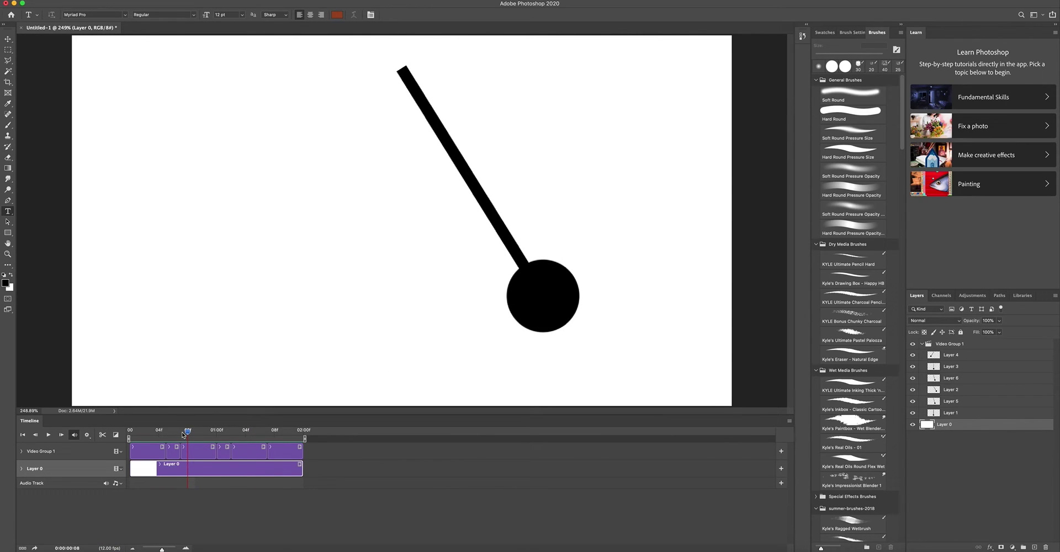
{"action": "left_click", "coordinate": [181, 432]}
{"action": "left_click", "coordinate": [790, 422]}
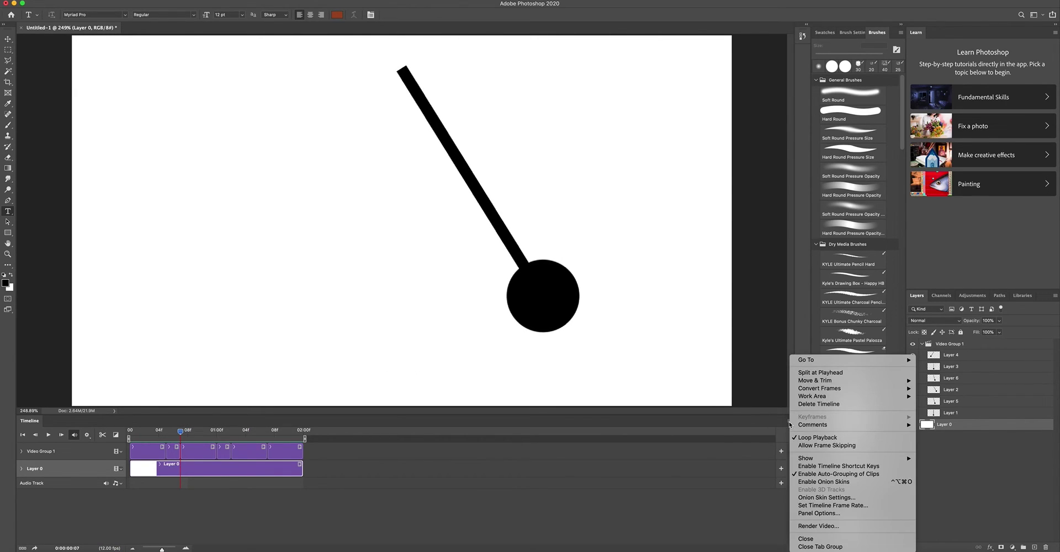
{"action": "left_click", "coordinate": [884, 482]}
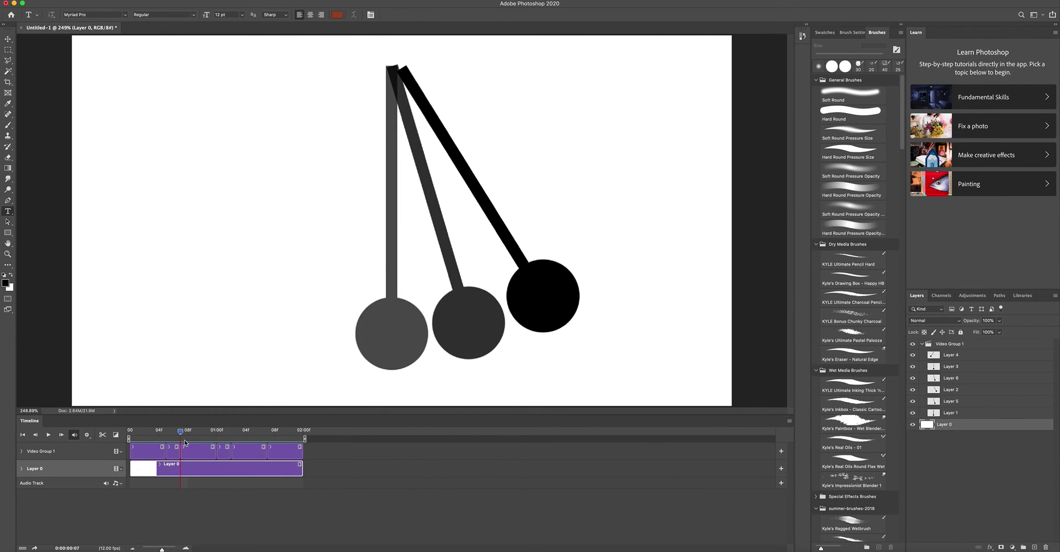
Step: Free-transform the Layer 2 pendulum, shifting it slightly up and left so its pivot end lines up with the other poses
{"action": "mouse_move", "coordinate": [180, 432]}
{"action": "left_mouse_down"}
{"action": "mouse_move", "coordinate": [205, 432]}
{"action": "mouse_move", "coordinate": [180, 432]}
{"action": "left_mouse_up"}
{"action": "left_click", "coordinate": [185, 446]}
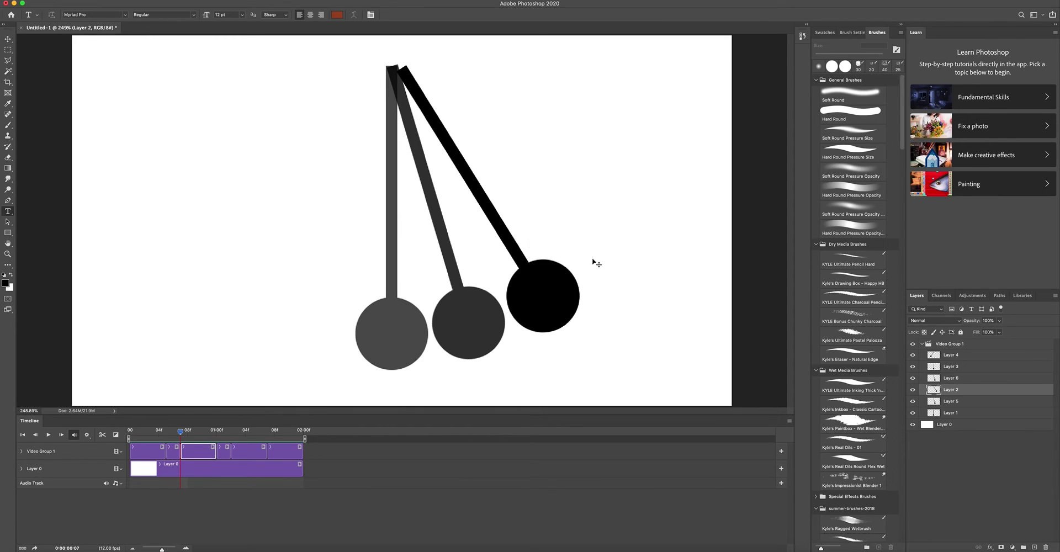
{"action": "key", "text": "super+t"}
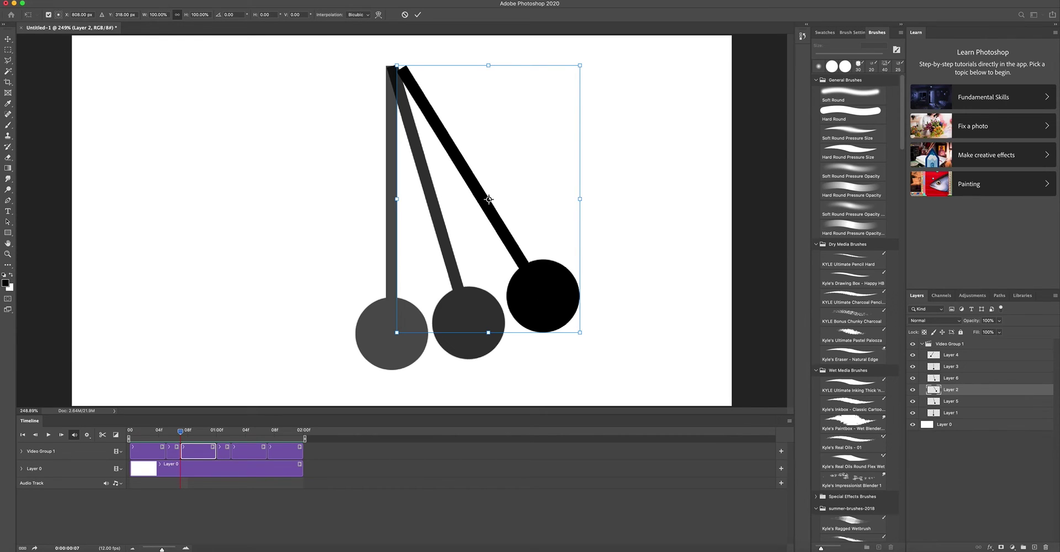
{"action": "left_click", "coordinate": [83, 0]}
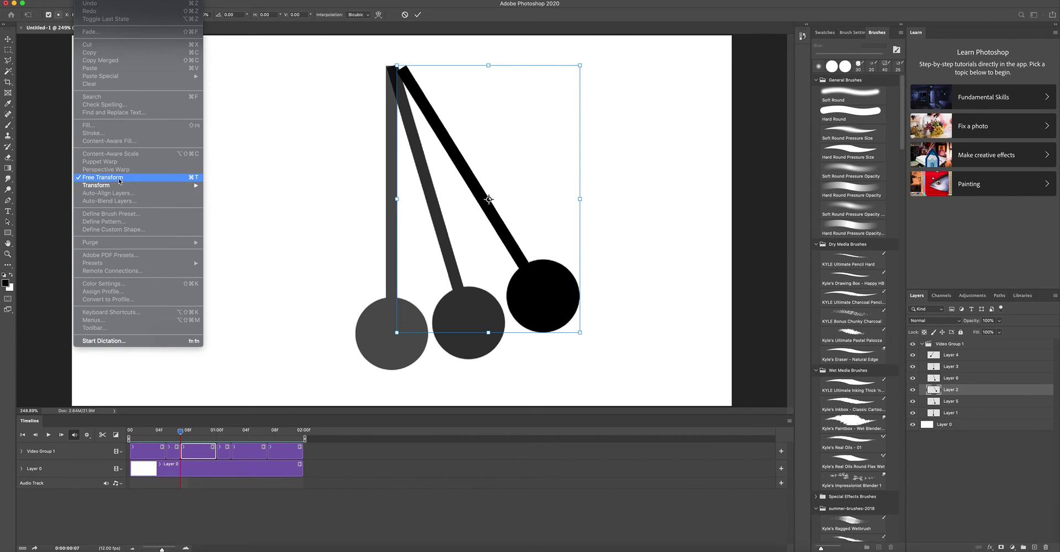
{"action": "left_click", "coordinate": [473, 283]}
{"action": "left_click_drag", "start_coordinate": [555, 302], "coordinate": [549, 298]}
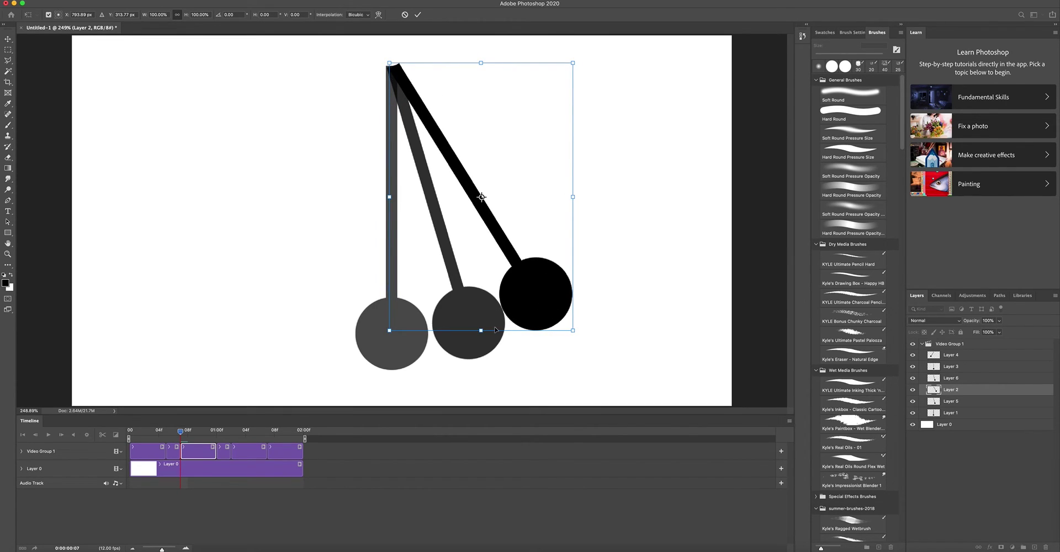
{"action": "key", "text": "Return"}
{"action": "key", "text": "t"}
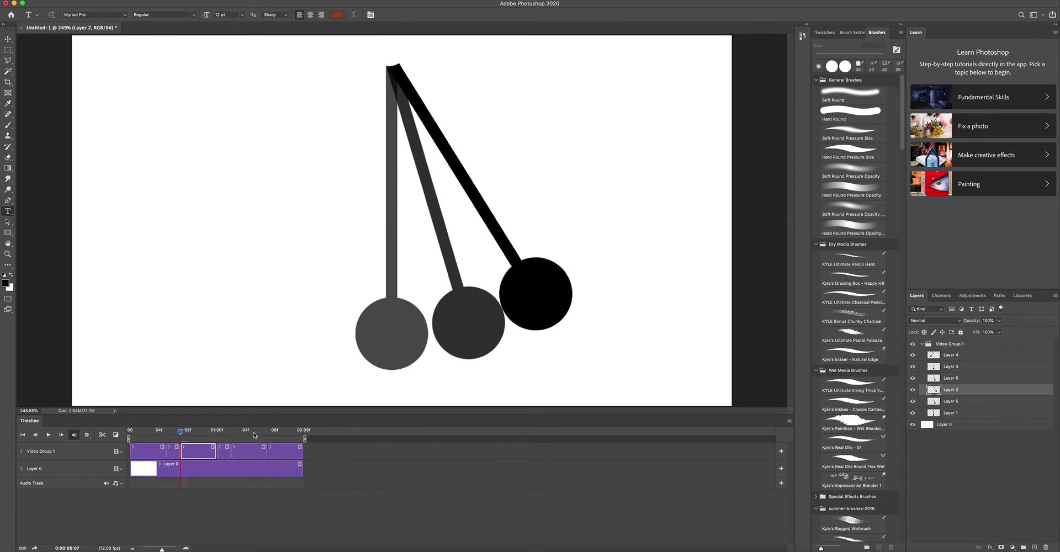
Step: Preview the animation from the first frame, disable onion skins and play it again without them
{"action": "left_click_drag", "start_coordinate": [201, 436], "coordinate": [129, 434]}
{"action": "key", "text": "space"}
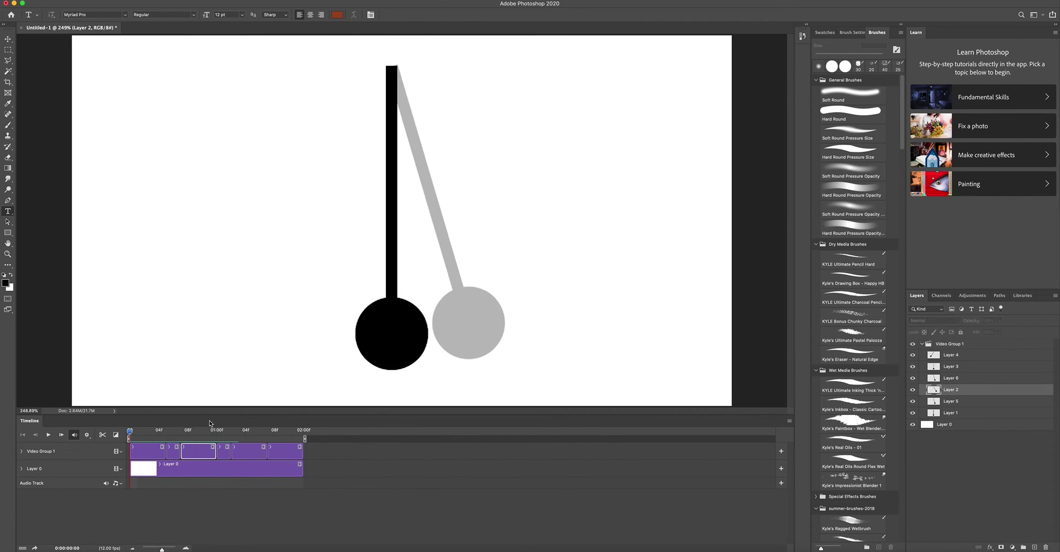
{"action": "key", "text": "space"}
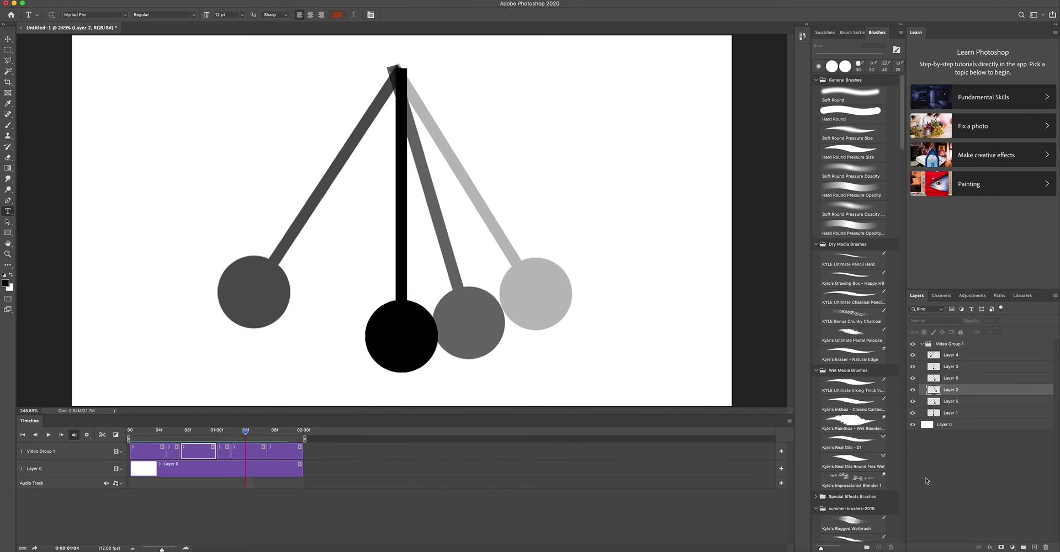
{"action": "left_click", "coordinate": [790, 422]}
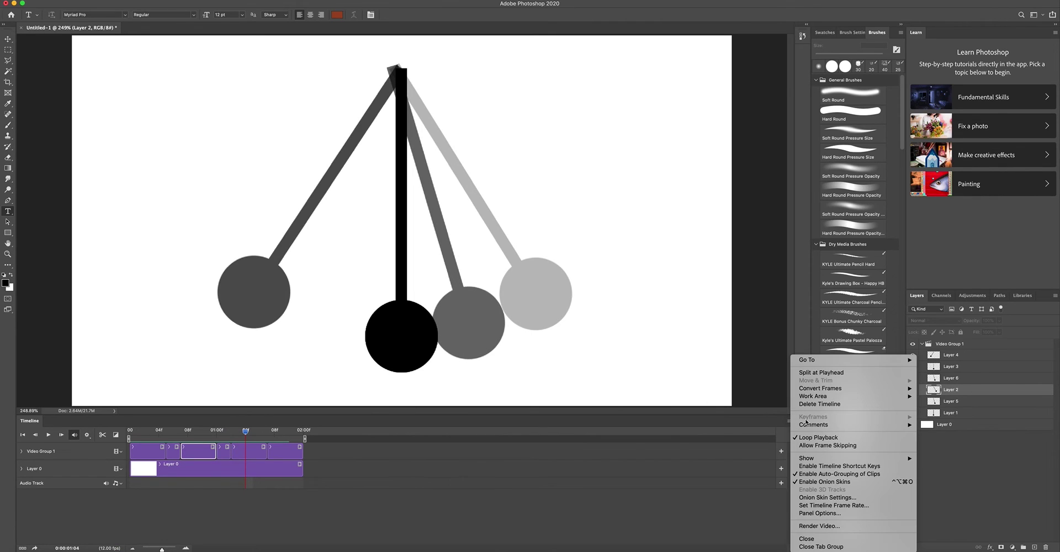
{"action": "left_click", "coordinate": [882, 481]}
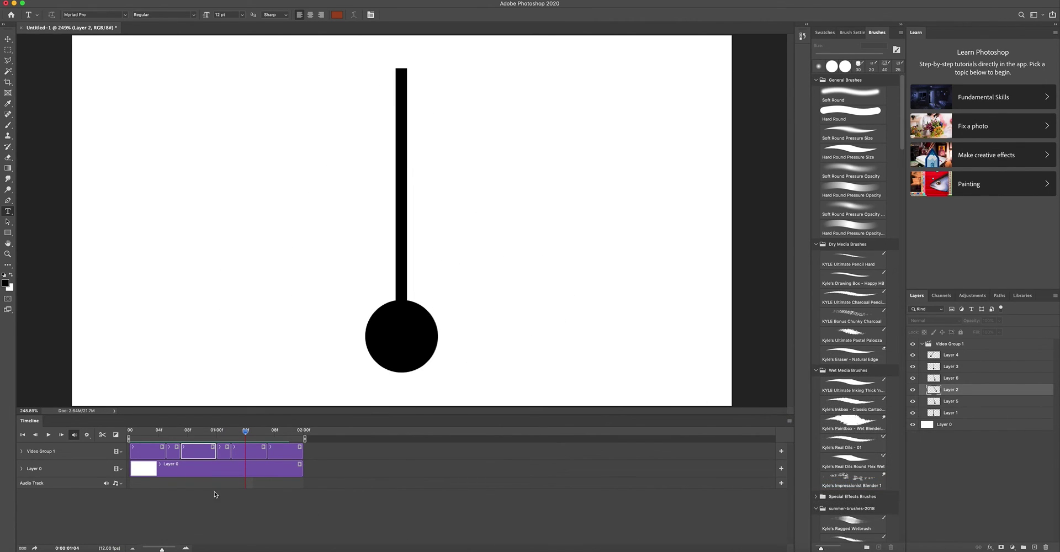
{"action": "key", "text": "space"}
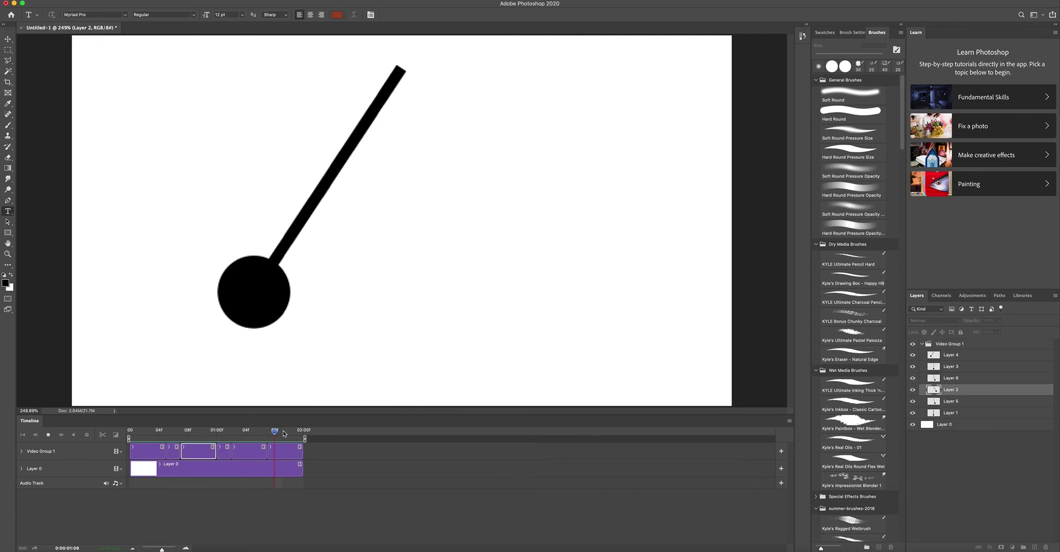
{"action": "key", "text": "space"}
Step: Trim the Layer 1, Layer 2 and Layer 3 clips to two frames each, shorten the Layer 0 background clip to match, and preview the animation
{"action": "mouse_move", "coordinate": [197, 437]}
{"action": "left_mouse_down"}
{"action": "mouse_move", "coordinate": [189, 437]}
{"action": "mouse_move", "coordinate": [257, 436]}
{"action": "mouse_move", "coordinate": [119, 444]}
{"action": "mouse_move", "coordinate": [148, 438]}
{"action": "mouse_move", "coordinate": [164, 450]}
{"action": "mouse_move", "coordinate": [144, 452]}
{"action": "left_mouse_up"}
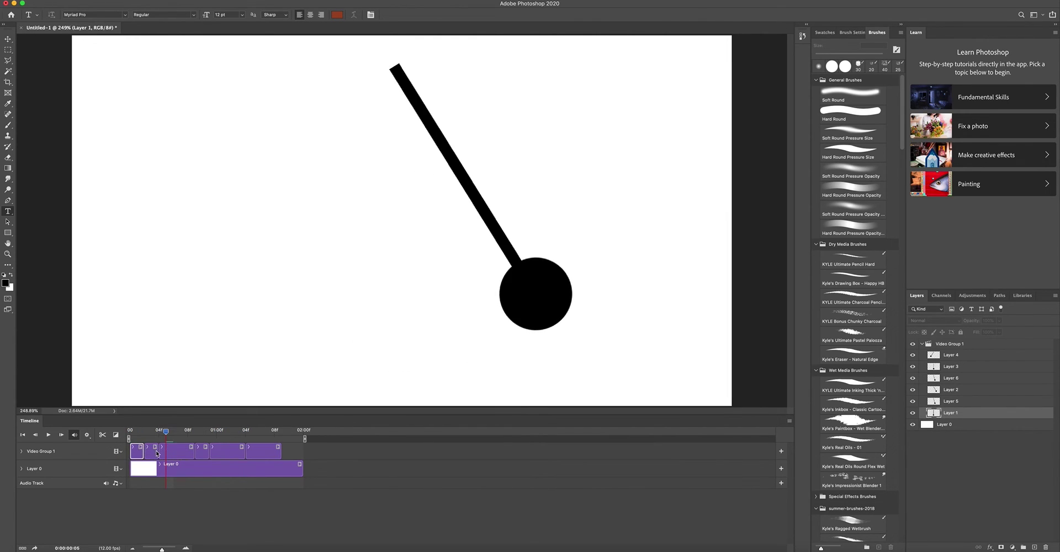
{"action": "left_click_drag", "start_coordinate": [192, 450], "coordinate": [189, 451]}
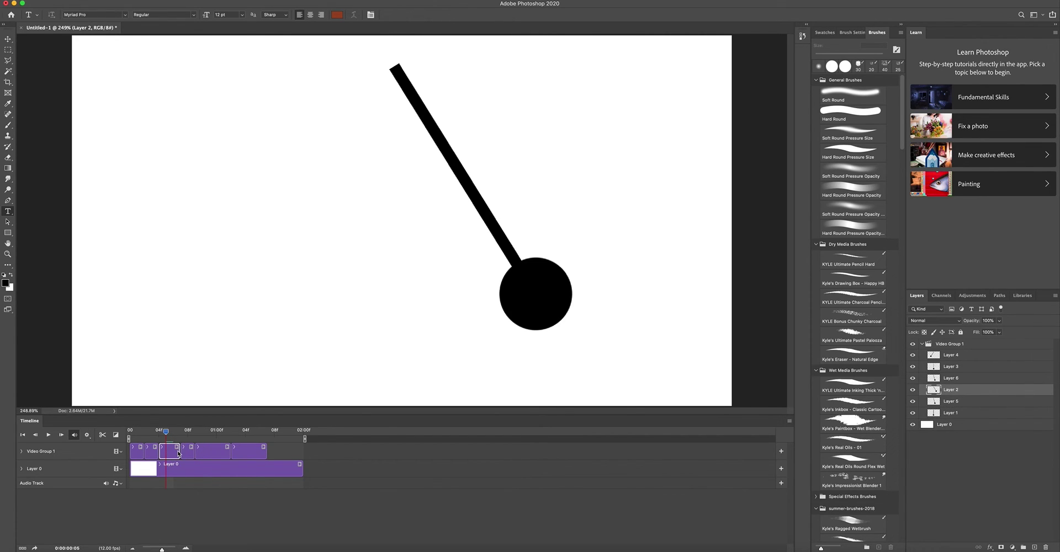
{"action": "left_click_drag", "start_coordinate": [180, 450], "coordinate": [173, 450]}
{"action": "left_click_drag", "start_coordinate": [300, 468], "coordinate": [259, 468]}
{"action": "left_click_drag", "start_coordinate": [175, 433], "coordinate": [204, 450]}
{"action": "left_click_drag", "start_coordinate": [259, 470], "coordinate": [236, 453]}
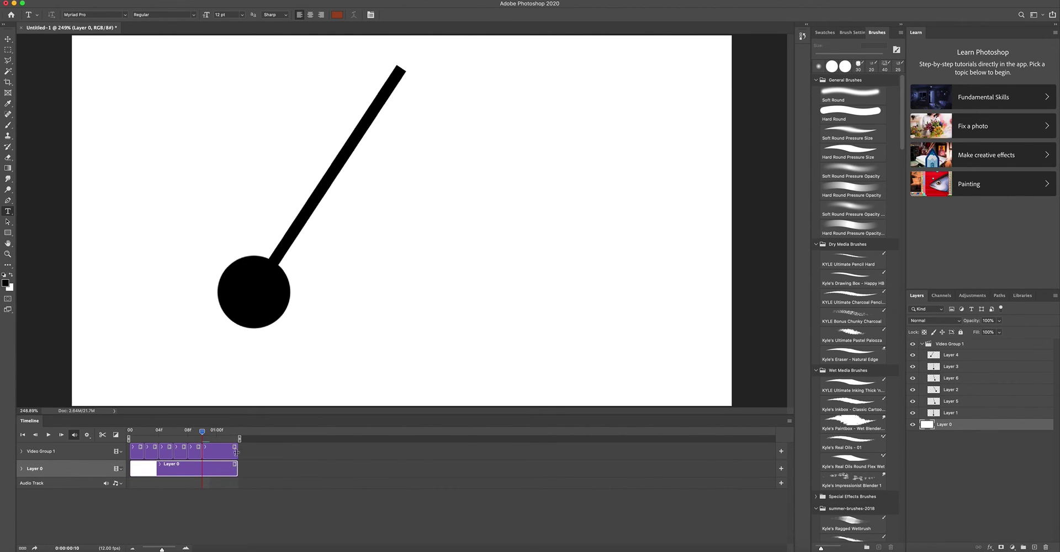
{"action": "key", "text": "space"}
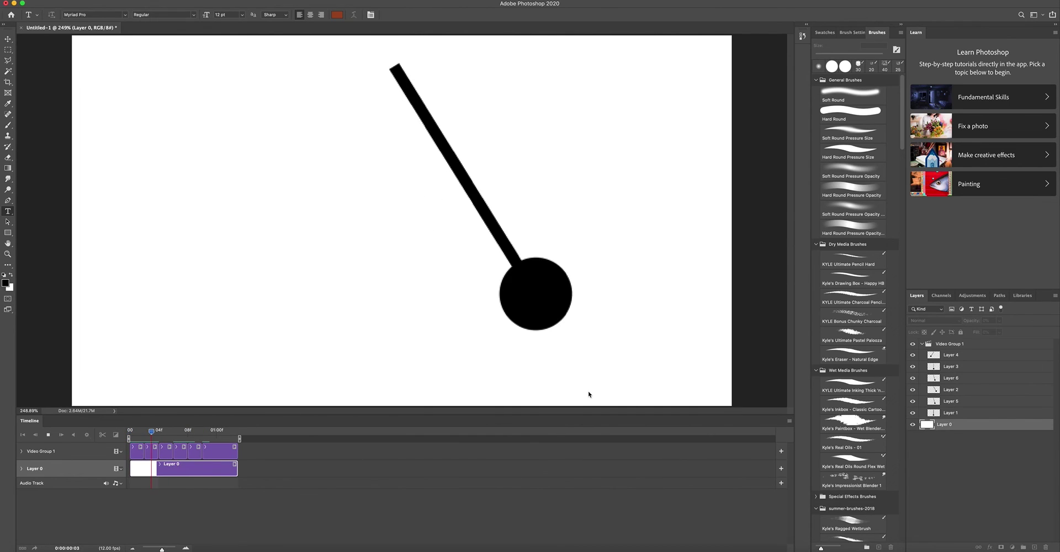
{"action": "key", "text": "space"}
Step: Trim the Layer 5 and Layer 6 in-between clips to one frame each and shorten the Layer 0 clip to the end of Layer 4
{"action": "mouse_move", "coordinate": [186, 436]}
{"action": "left_mouse_down"}
{"action": "mouse_move", "coordinate": [138, 439]}
{"action": "mouse_move", "coordinate": [204, 439]}
{"action": "mouse_move", "coordinate": [142, 442]}
{"action": "mouse_move", "coordinate": [188, 451]}
{"action": "left_mouse_up"}
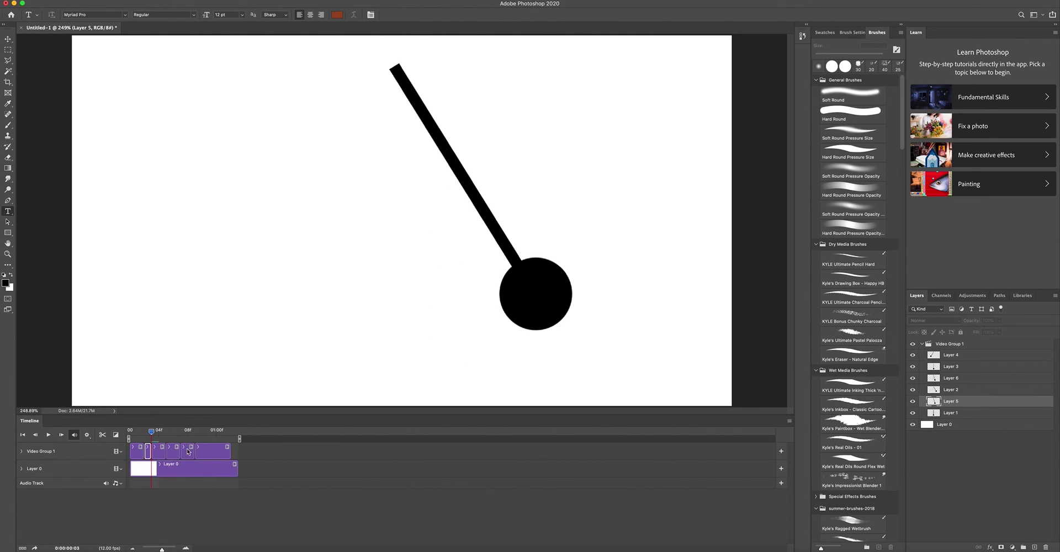
{"action": "left_click", "coordinate": [176, 452]}
{"action": "left_click", "coordinate": [165, 434]}
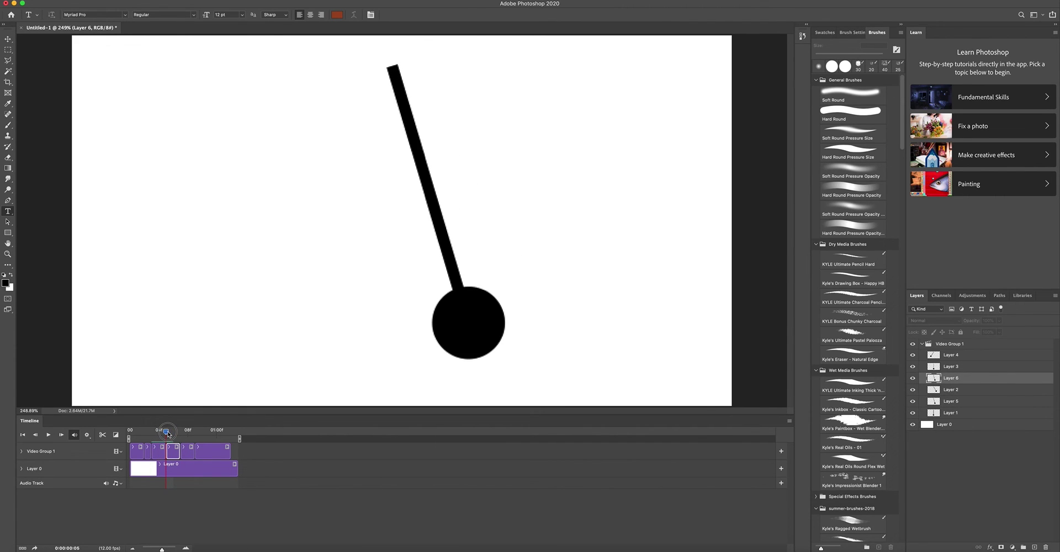
{"action": "left_click_drag", "start_coordinate": [177, 451], "coordinate": [172, 452]}
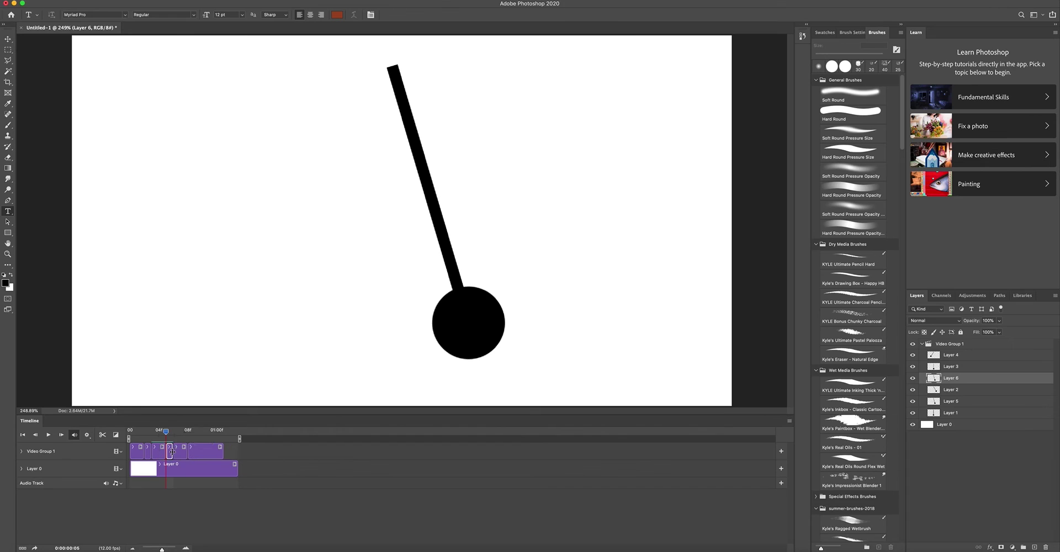
{"action": "left_click_drag", "start_coordinate": [236, 469], "coordinate": [223, 469]}
Step: Play the shortened animation from the first frame and scrub across the clips to examine the timing of each pendulum pose
{"action": "left_click_drag", "start_coordinate": [165, 430], "coordinate": [102, 433]}
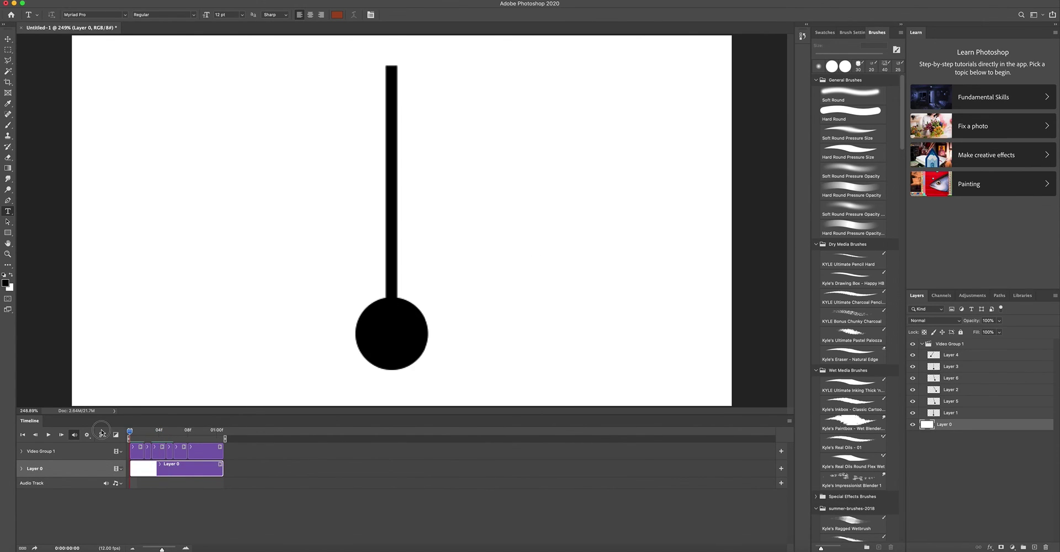
{"action": "key", "text": "space"}
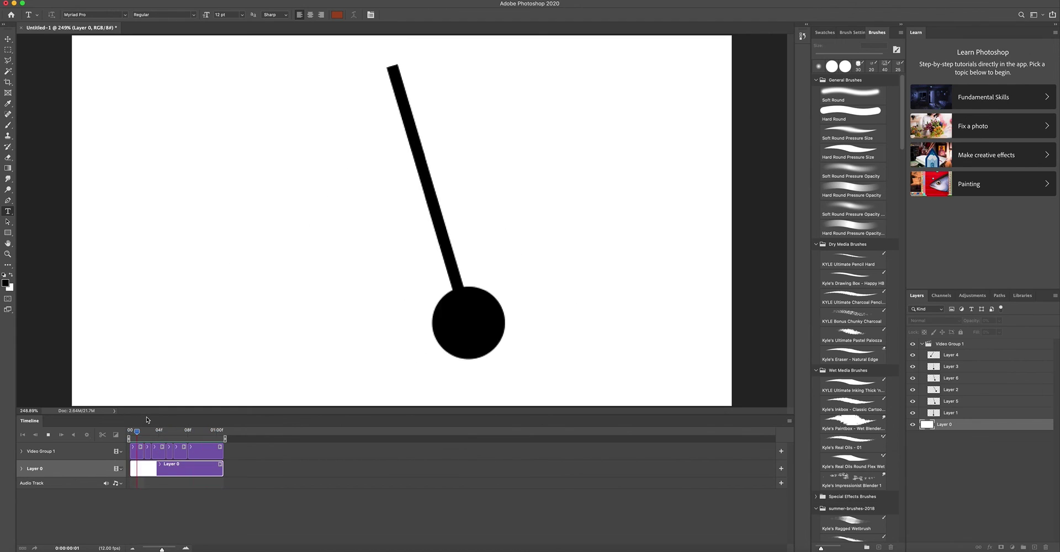
{"action": "left_click", "coordinate": [159, 431]}
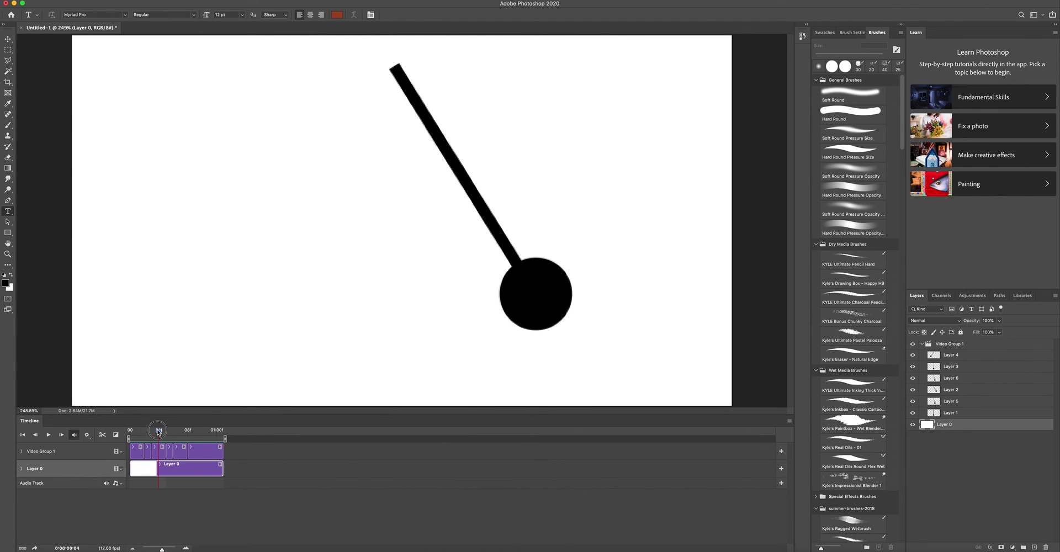
{"action": "left_click", "coordinate": [146, 434]}
{"action": "mouse_move", "coordinate": [146, 438]}
{"action": "left_mouse_down"}
{"action": "mouse_move", "coordinate": [176, 437]}
{"action": "mouse_move", "coordinate": [145, 437]}
{"action": "left_mouse_up"}
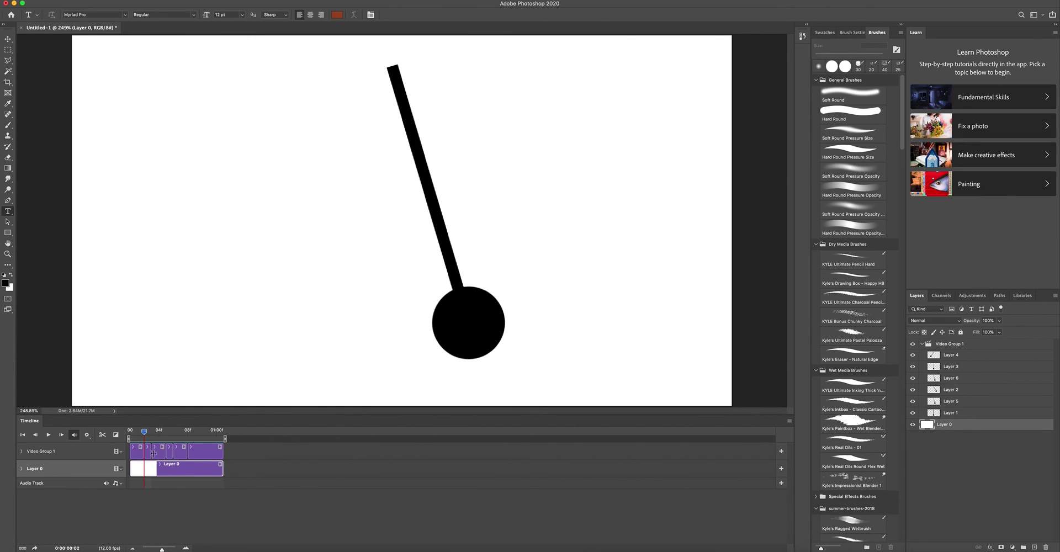
{"action": "left_click_drag", "start_coordinate": [142, 437], "coordinate": [202, 439]}
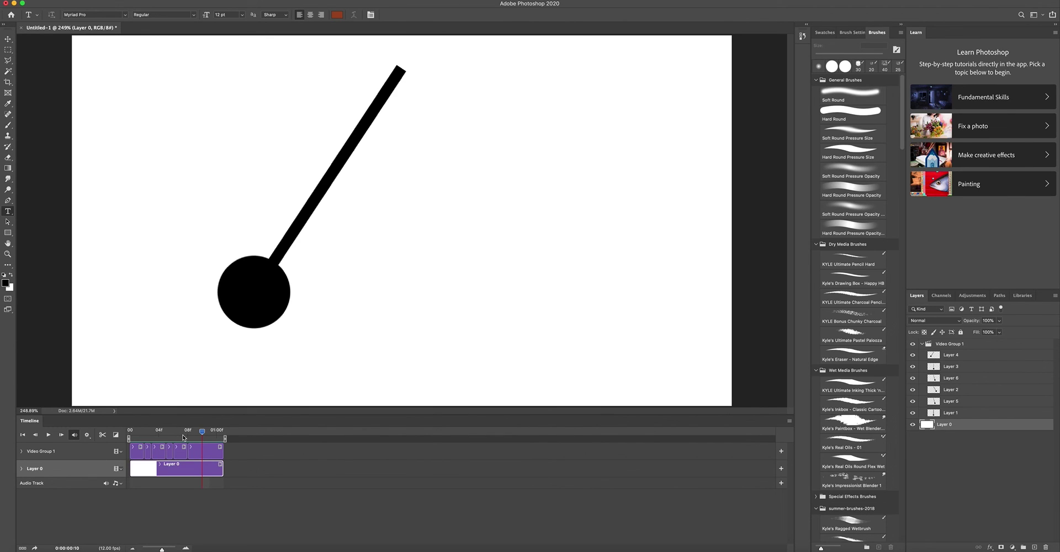
{"action": "mouse_move", "coordinate": [201, 431]}
{"action": "left_mouse_down"}
{"action": "mouse_move", "coordinate": [136, 432]}
{"action": "mouse_move", "coordinate": [188, 431]}
{"action": "left_mouse_up"}
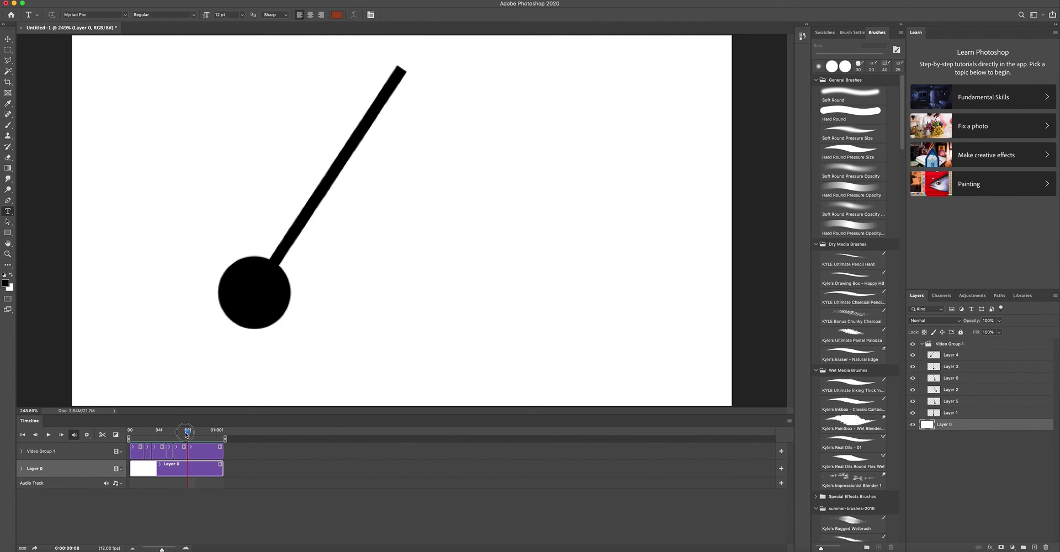